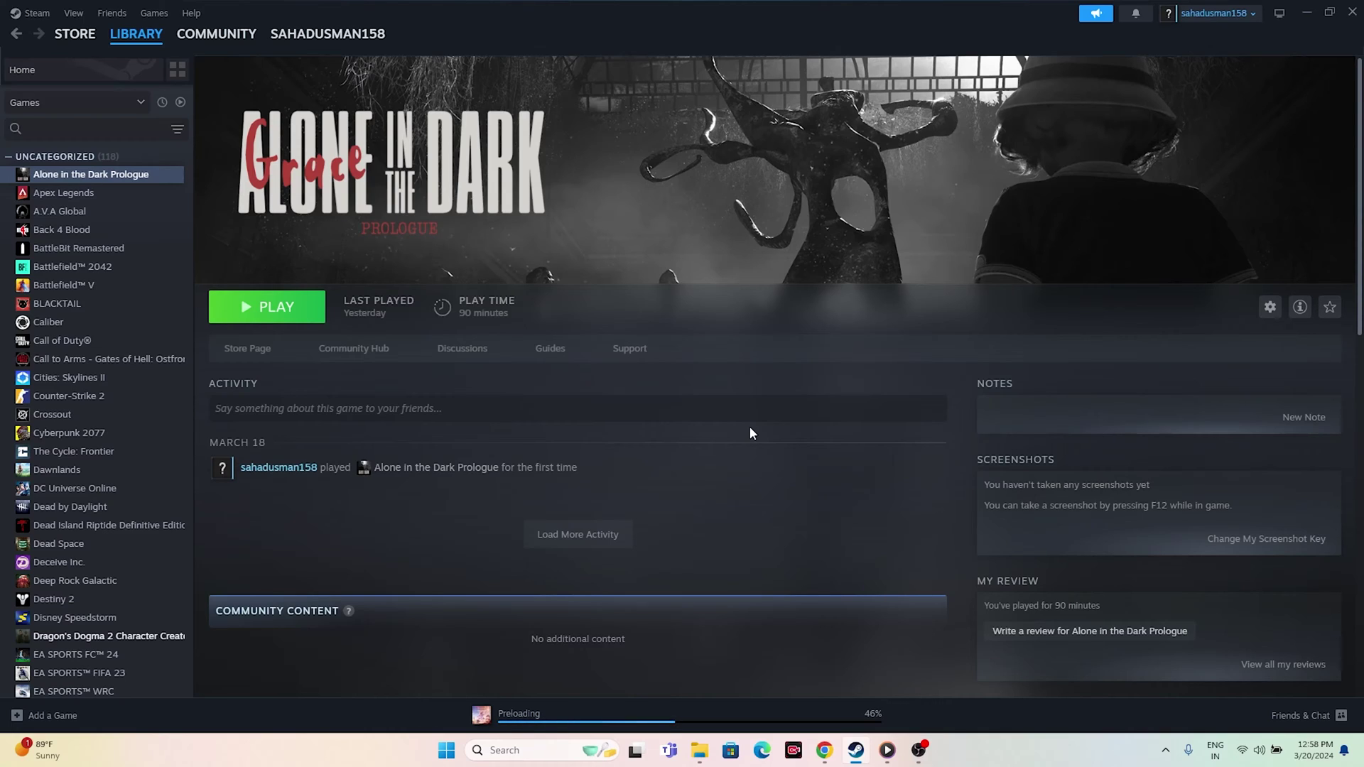
- Open the Start menu's power options, then dismiss them and return to Steam
click(446, 751)
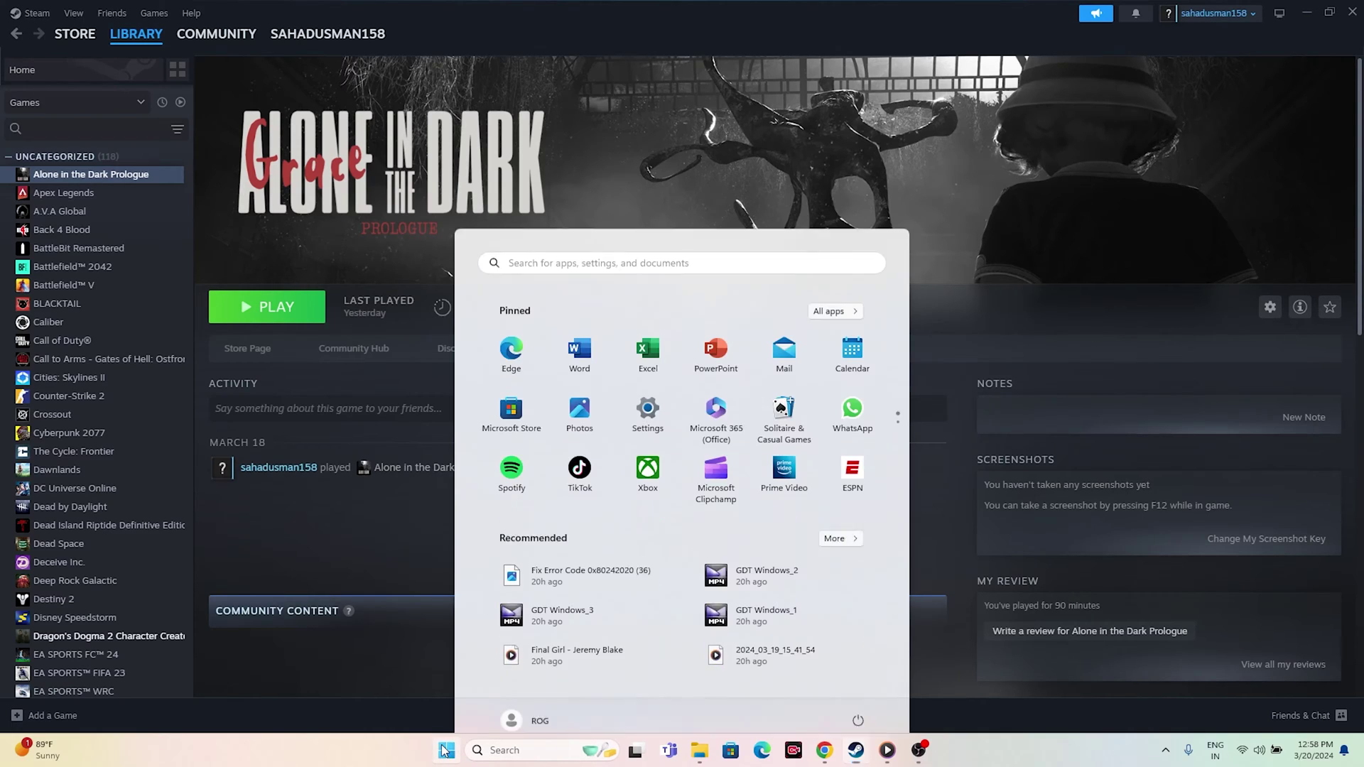
click(863, 704)
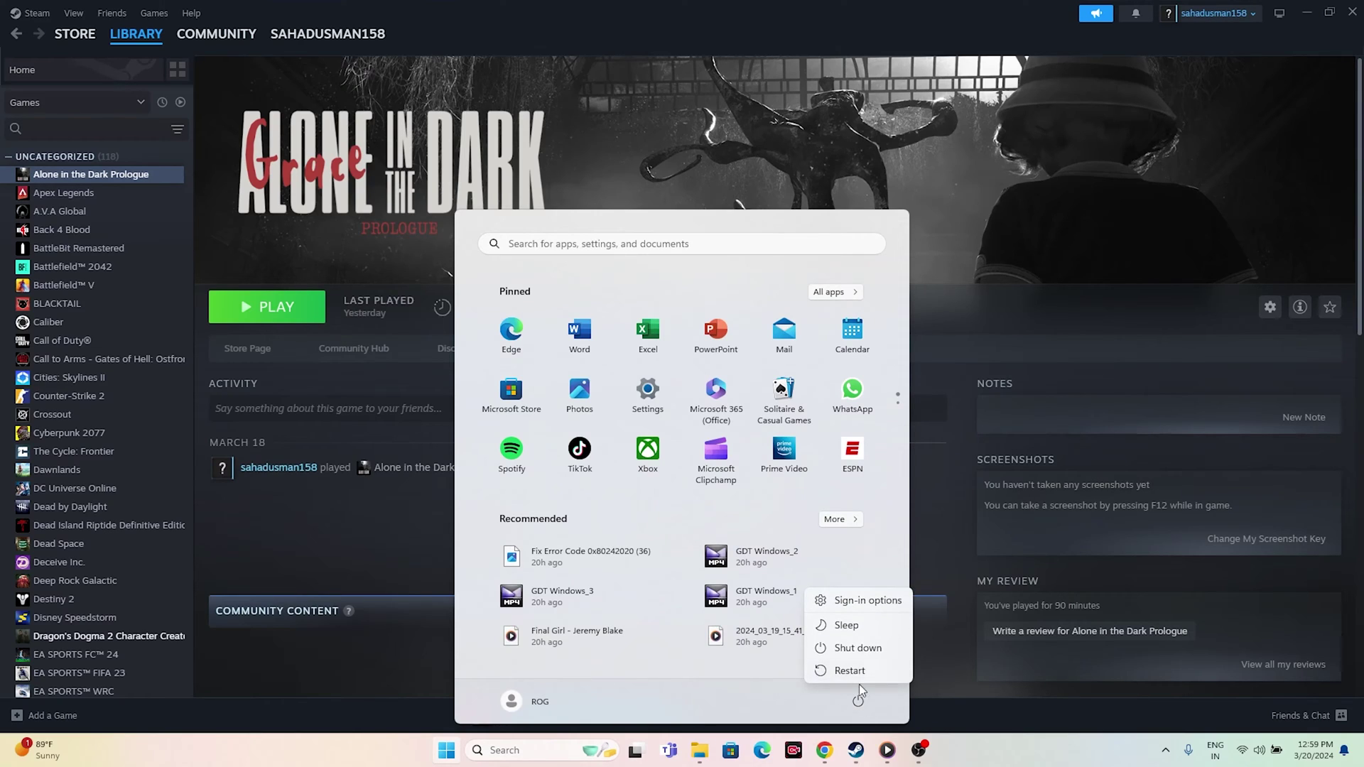
click(847, 671)
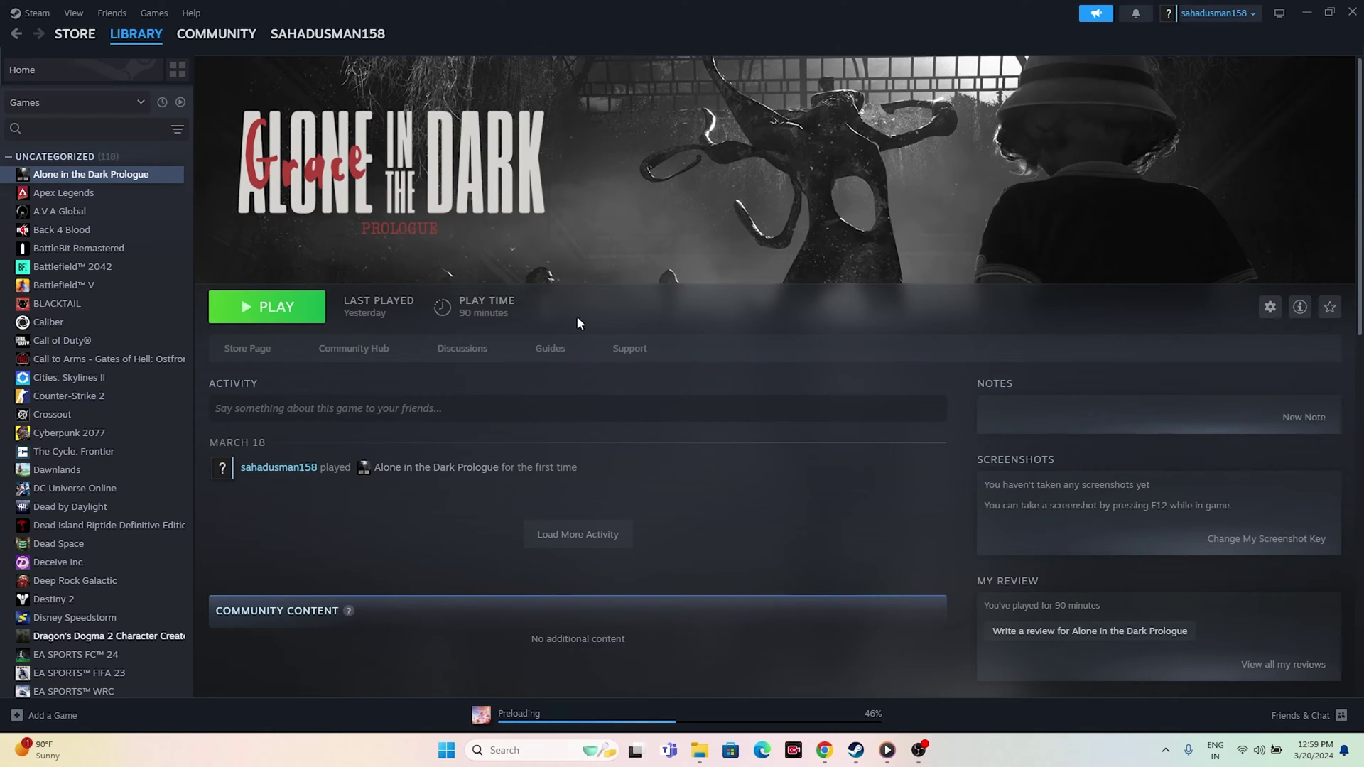
- Browse Alone in the Dark Prologue's installed files and maximize the AitD Prologue folder window
right_click(60, 175)
click(99, 281)
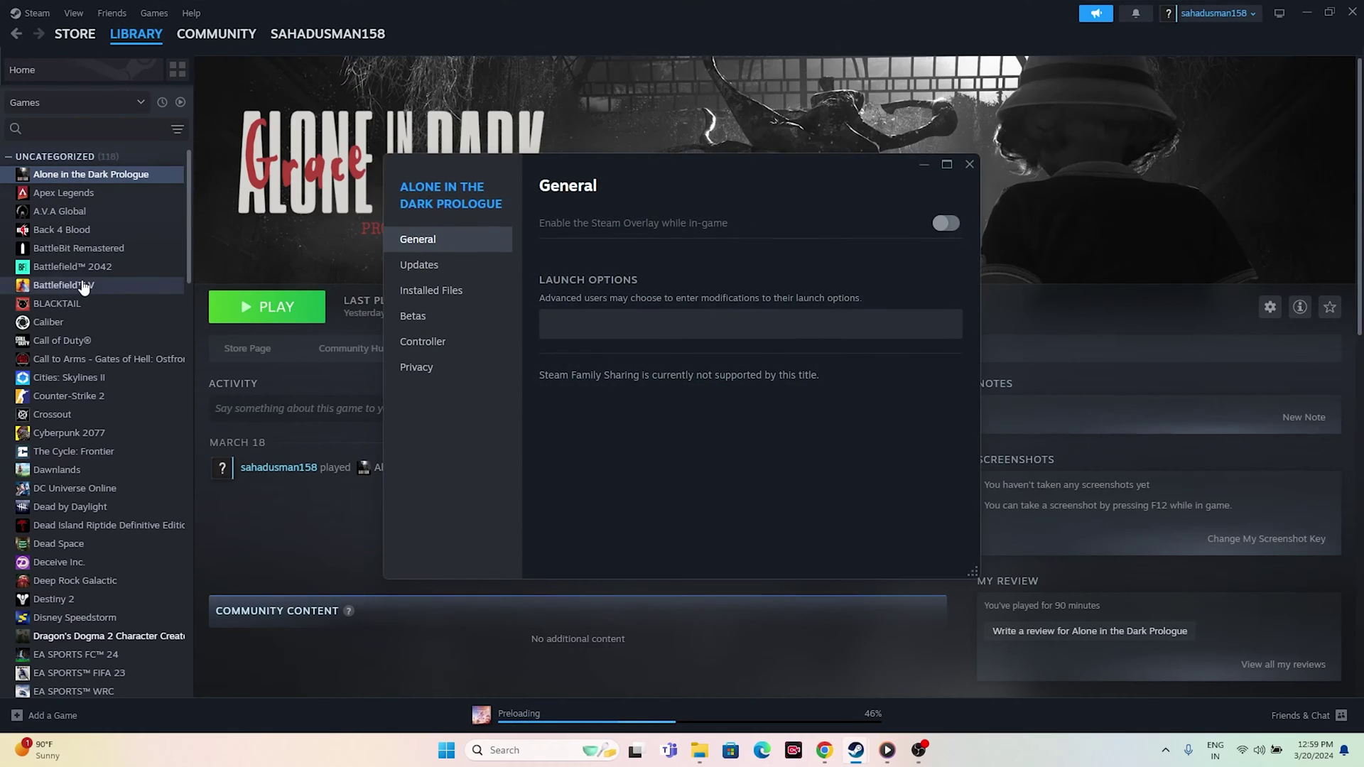
click(460, 301)
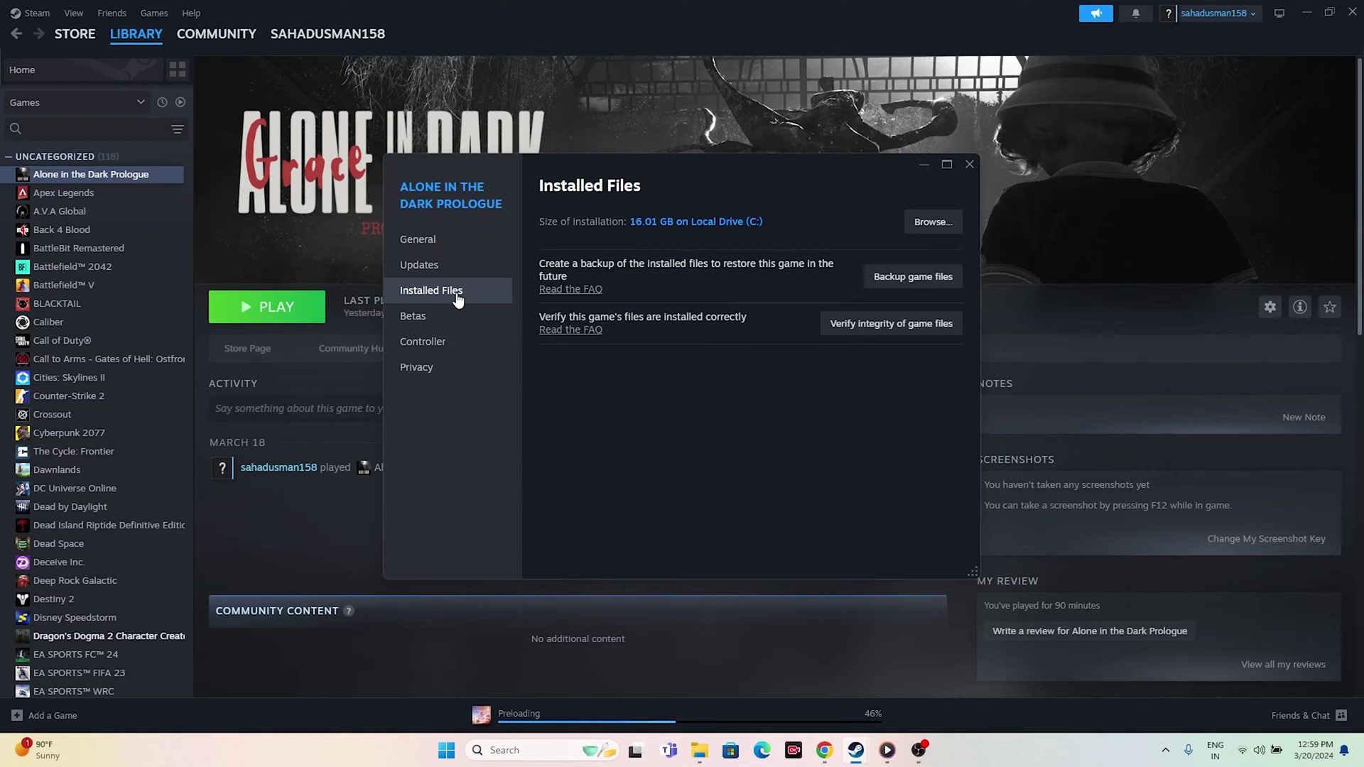
click(946, 225)
click(774, 12)
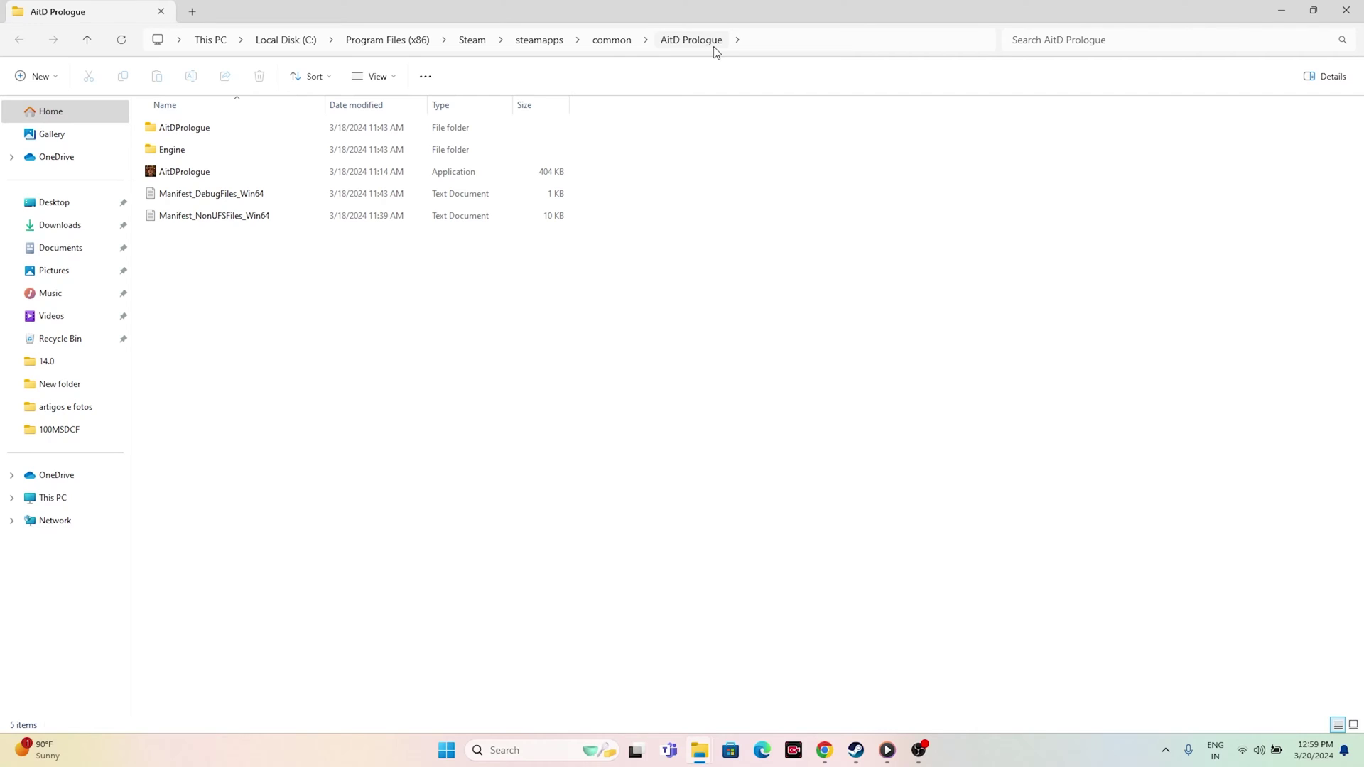
click(201, 172)
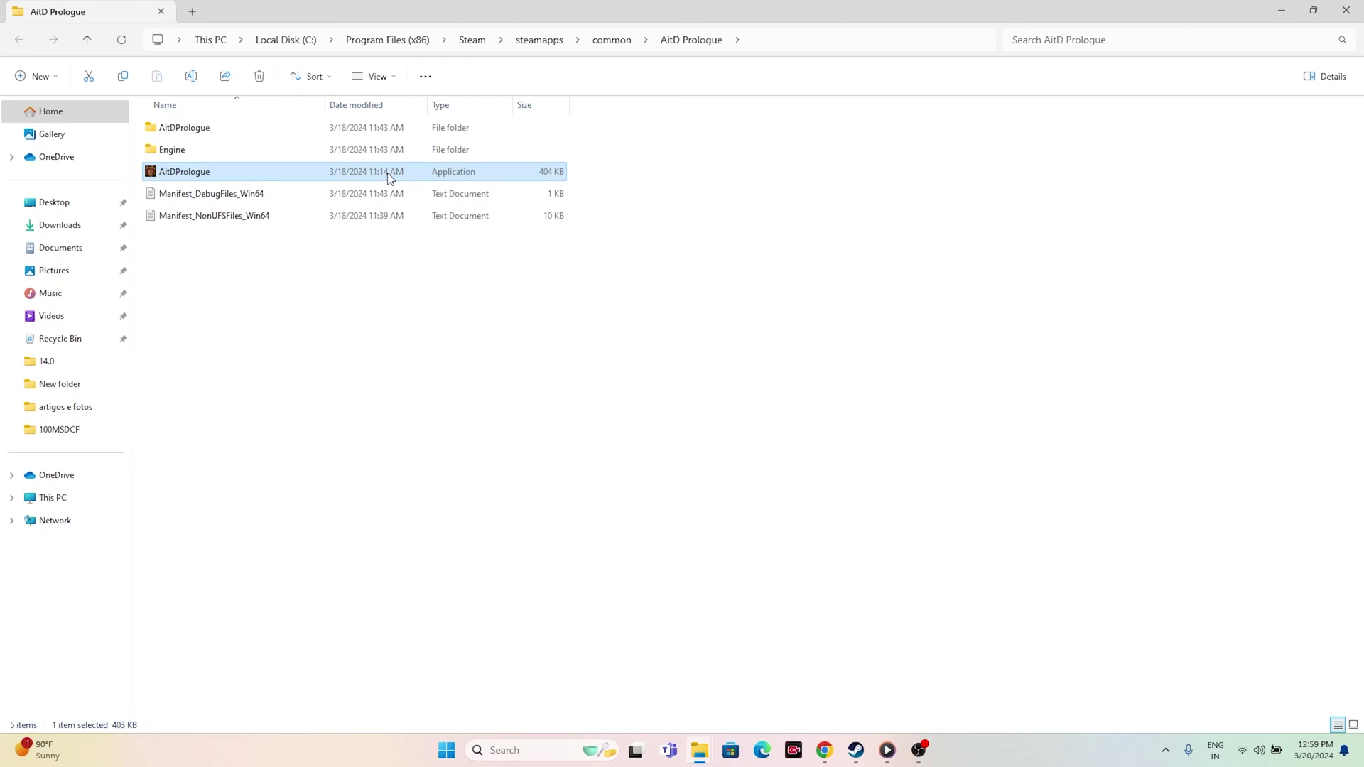
click(363, 348)
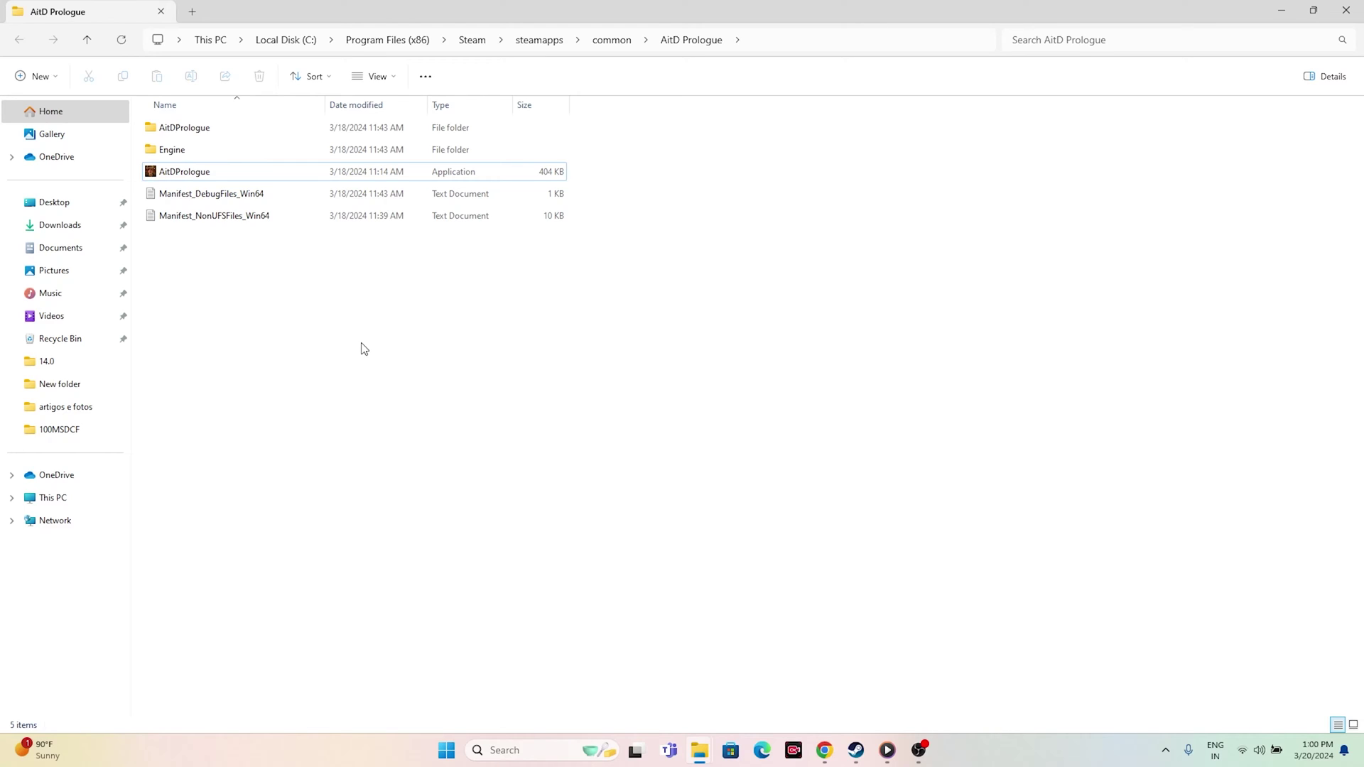
click(188, 178)
- Tick 'Run this program as an administrator' in AitDPrologue's Compatibility properties, then apply and confirm
right_click(208, 178)
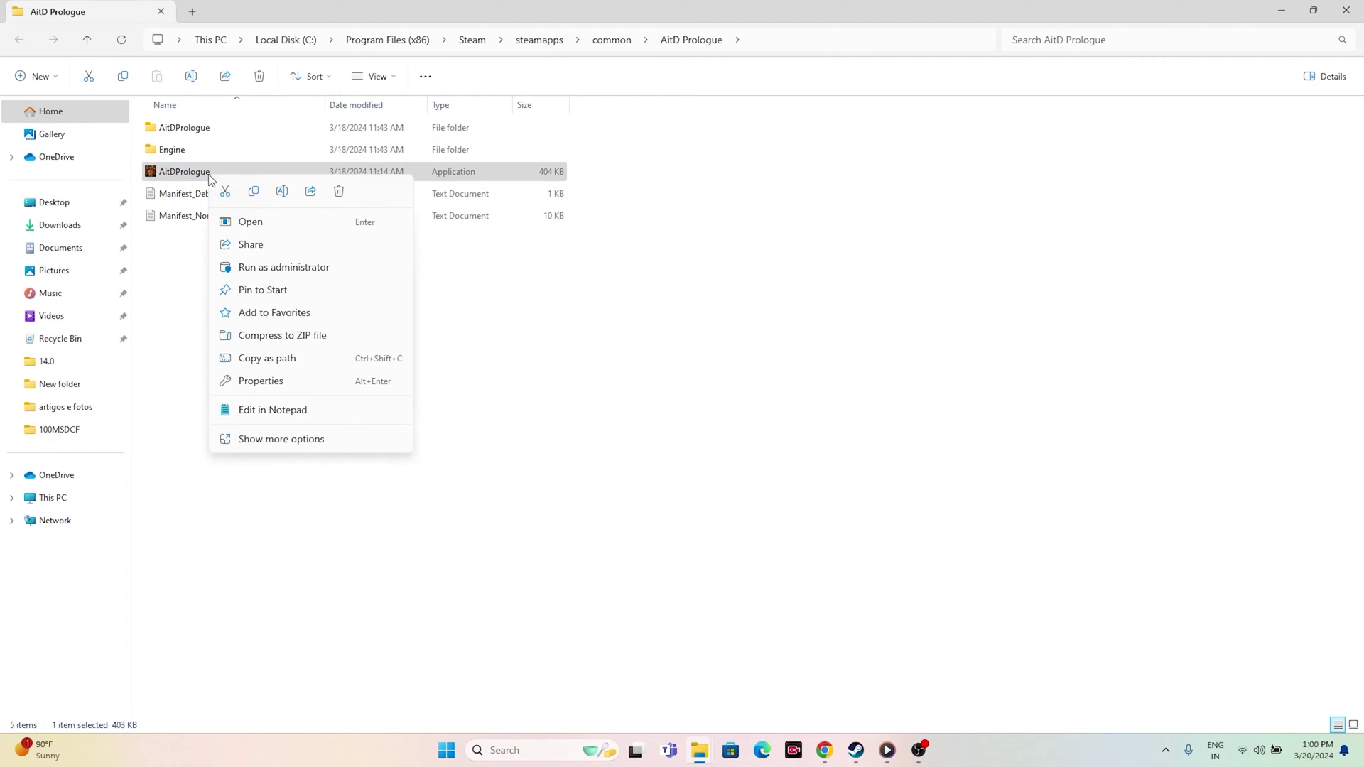
click(230, 441)
click(240, 525)
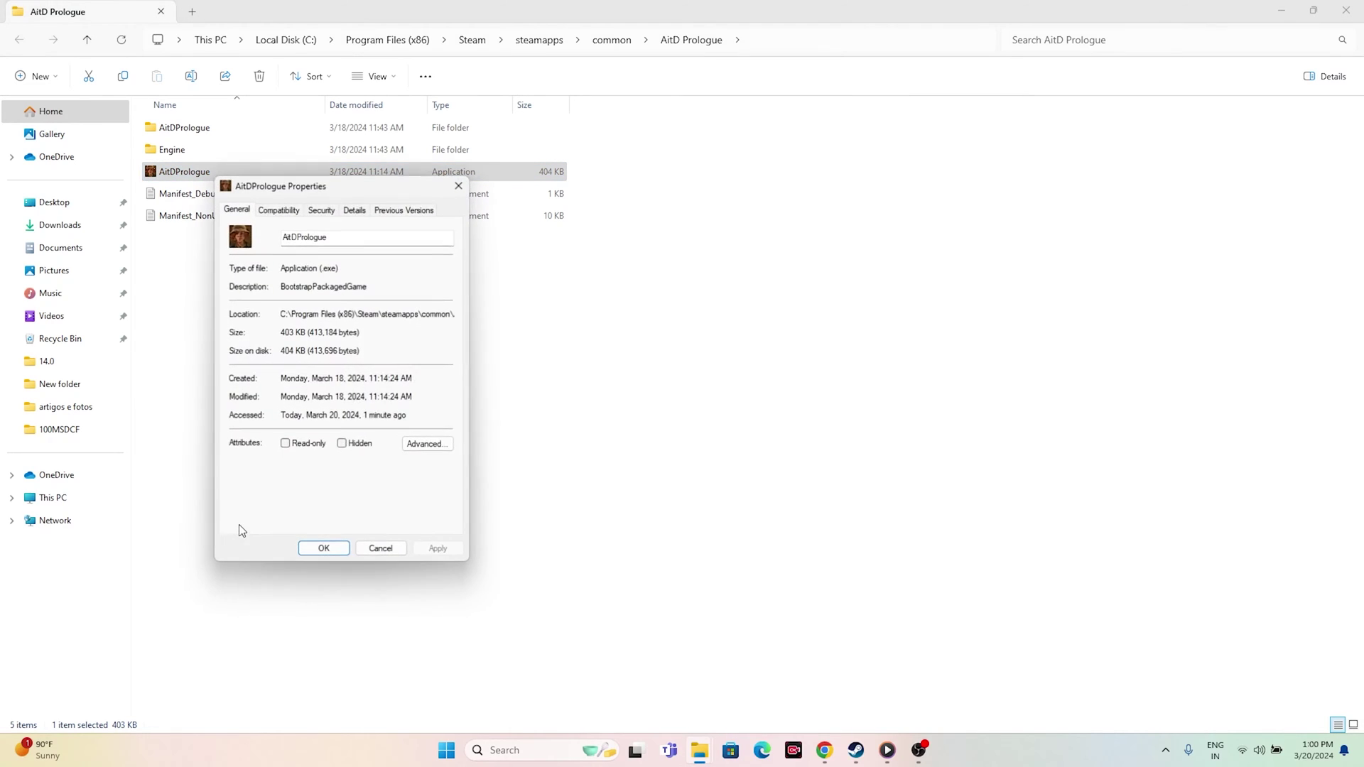
click(289, 215)
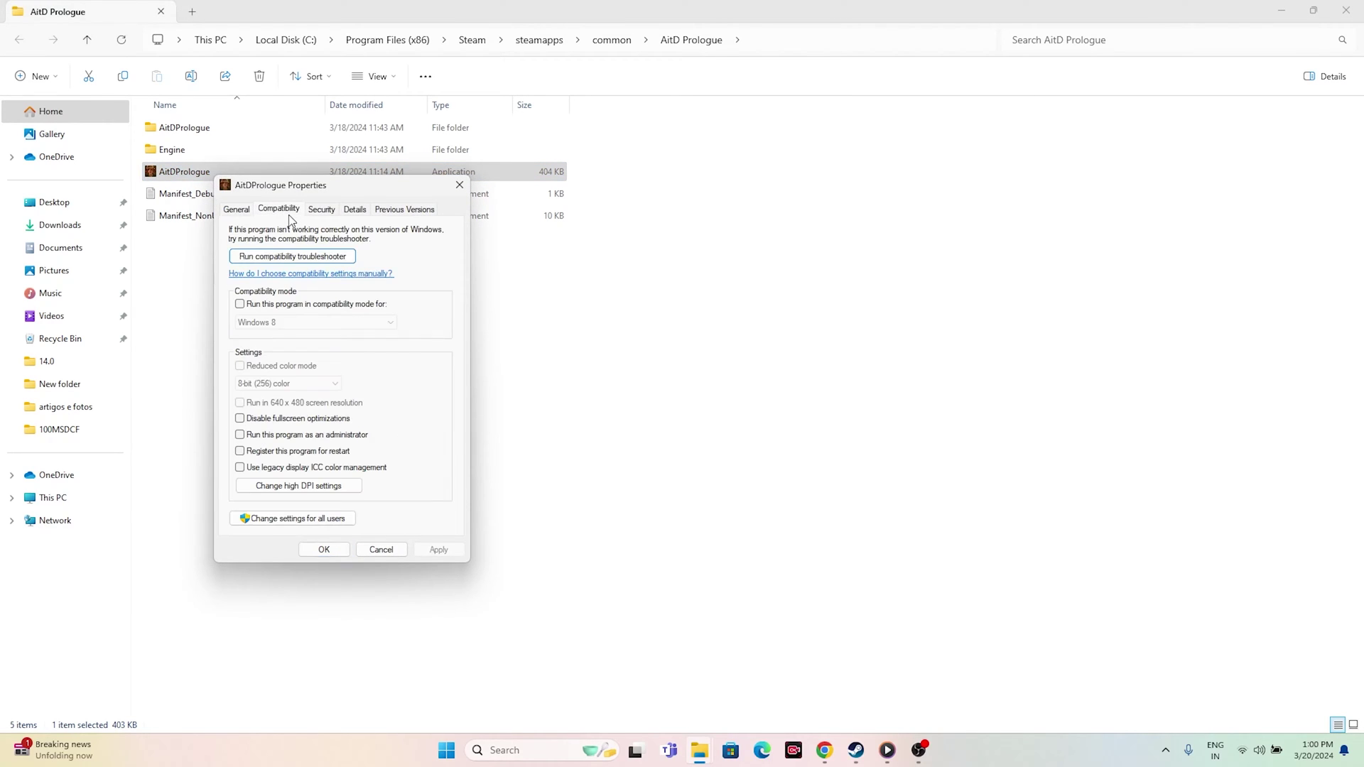
click(240, 434)
click(435, 549)
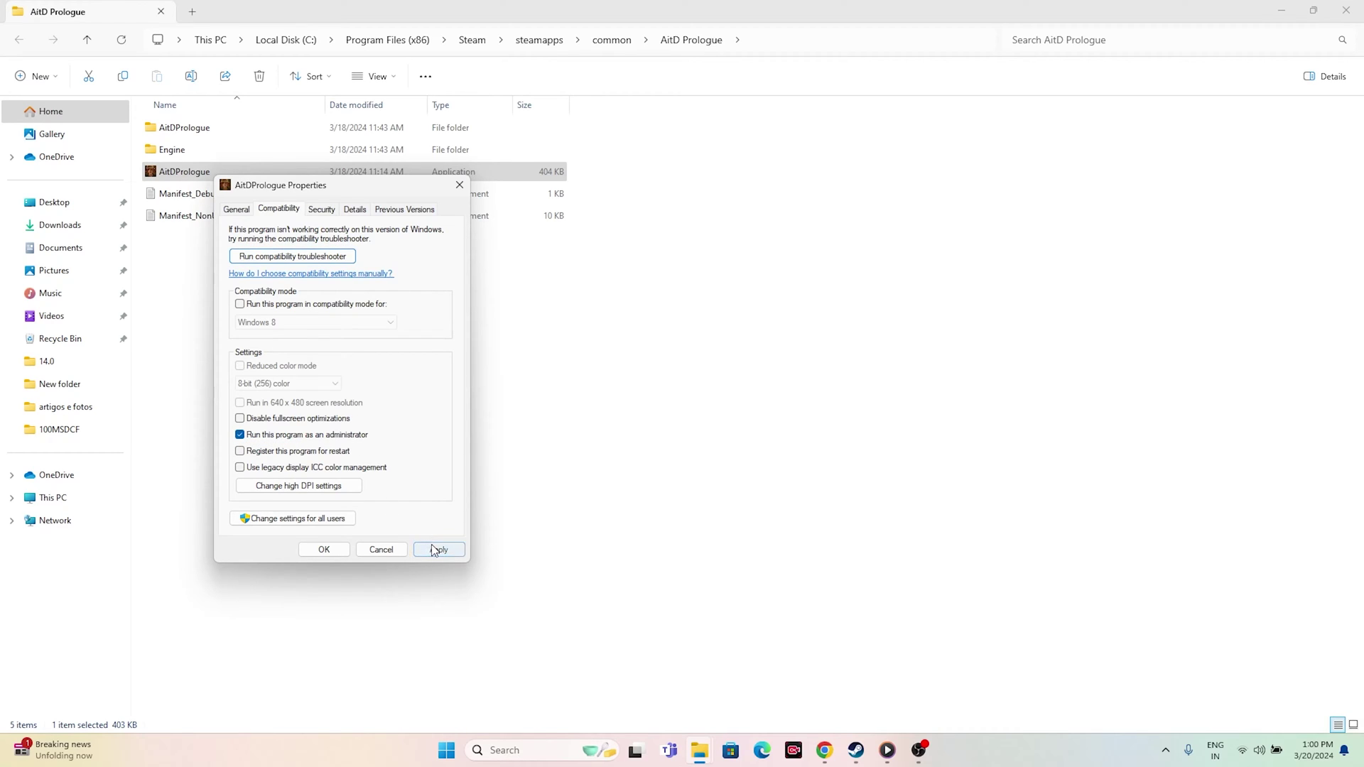
click(324, 550)
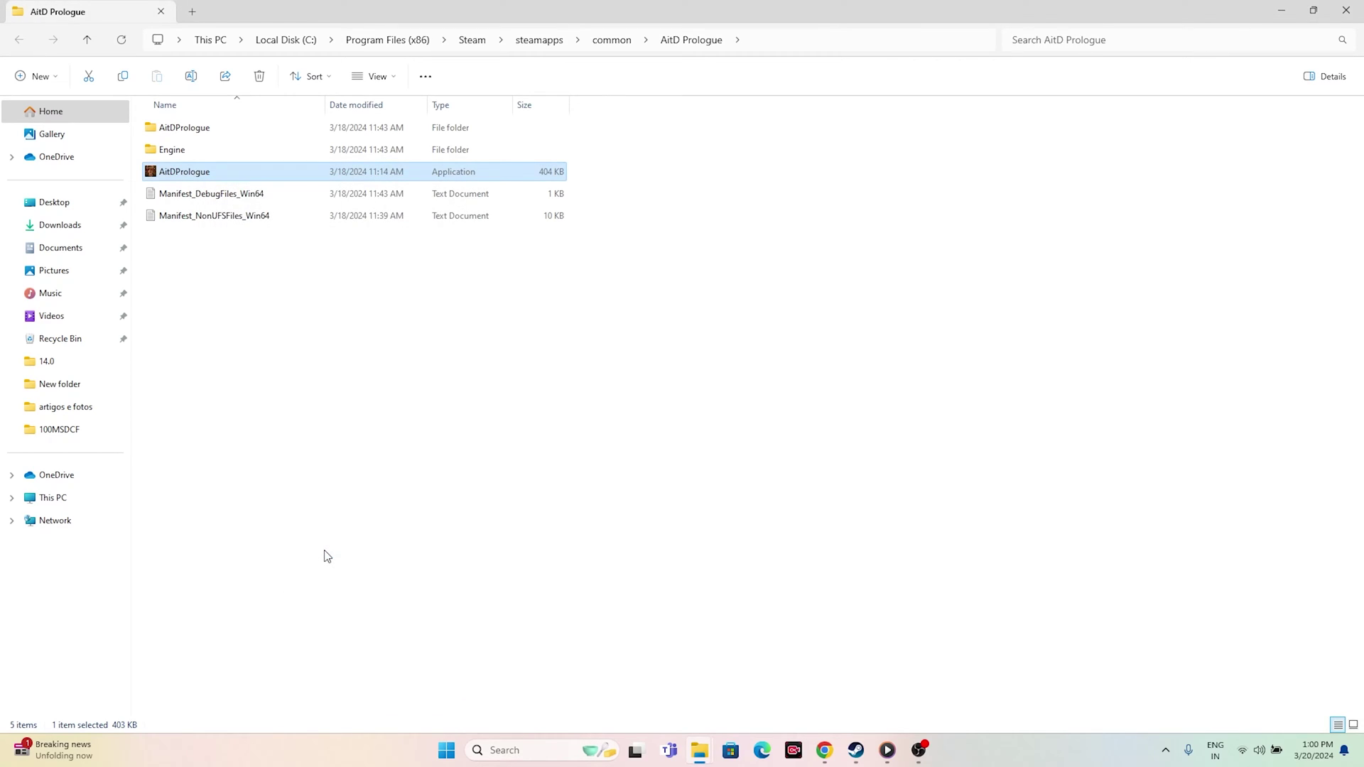
- Reopen AitDPrologue's Compatibility properties and turn on compatibility mode
right_click(180, 178)
click(201, 438)
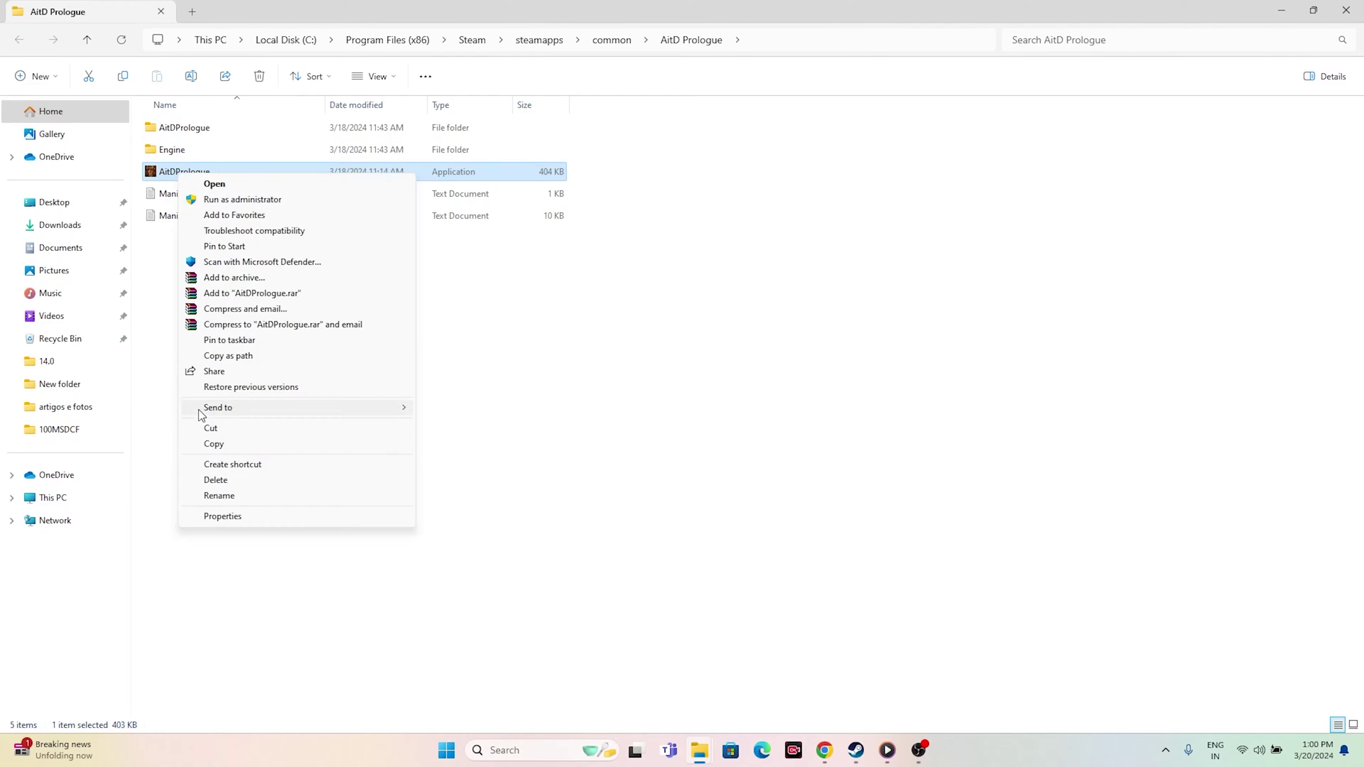
click(228, 518)
click(247, 207)
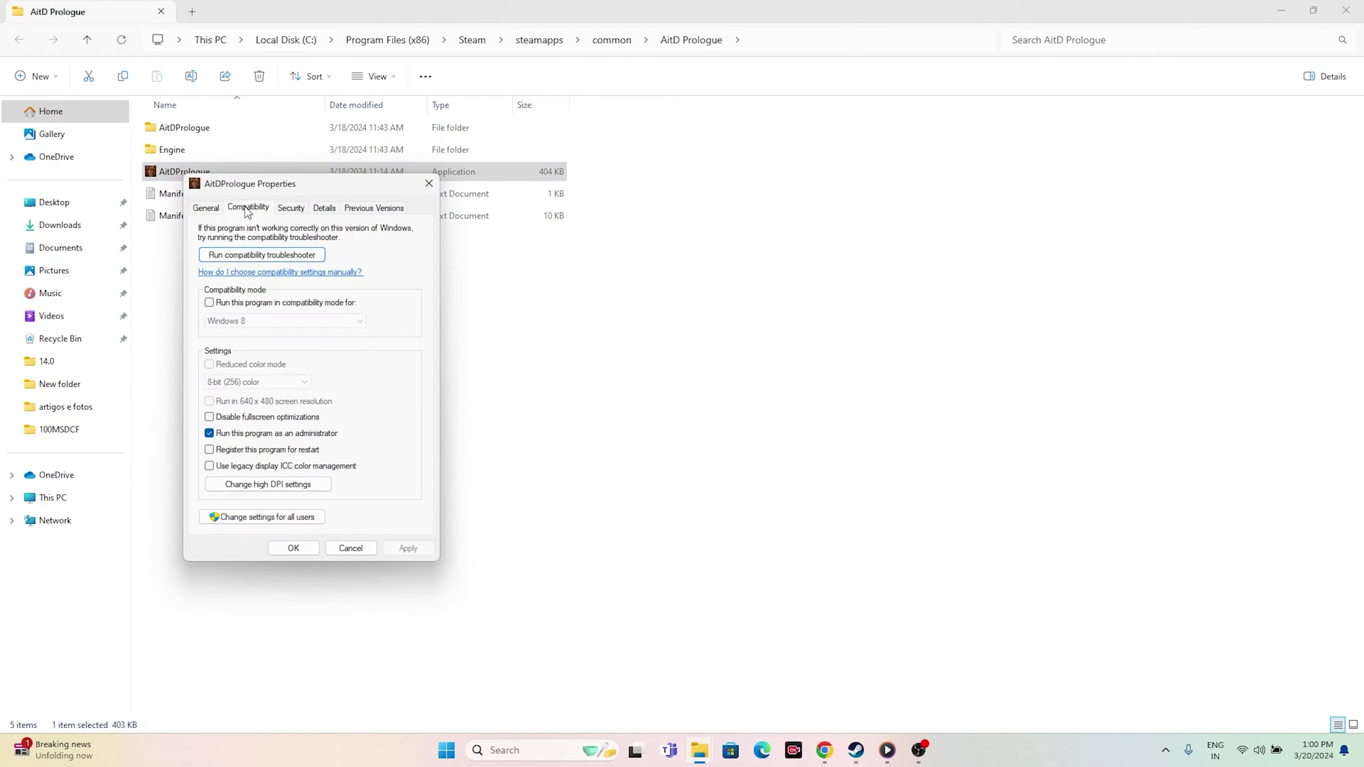
click(209, 304)
- Choose Windows 8 as the compatibility target, apply and confirm, then close File Explorer
click(270, 320)
click(255, 370)
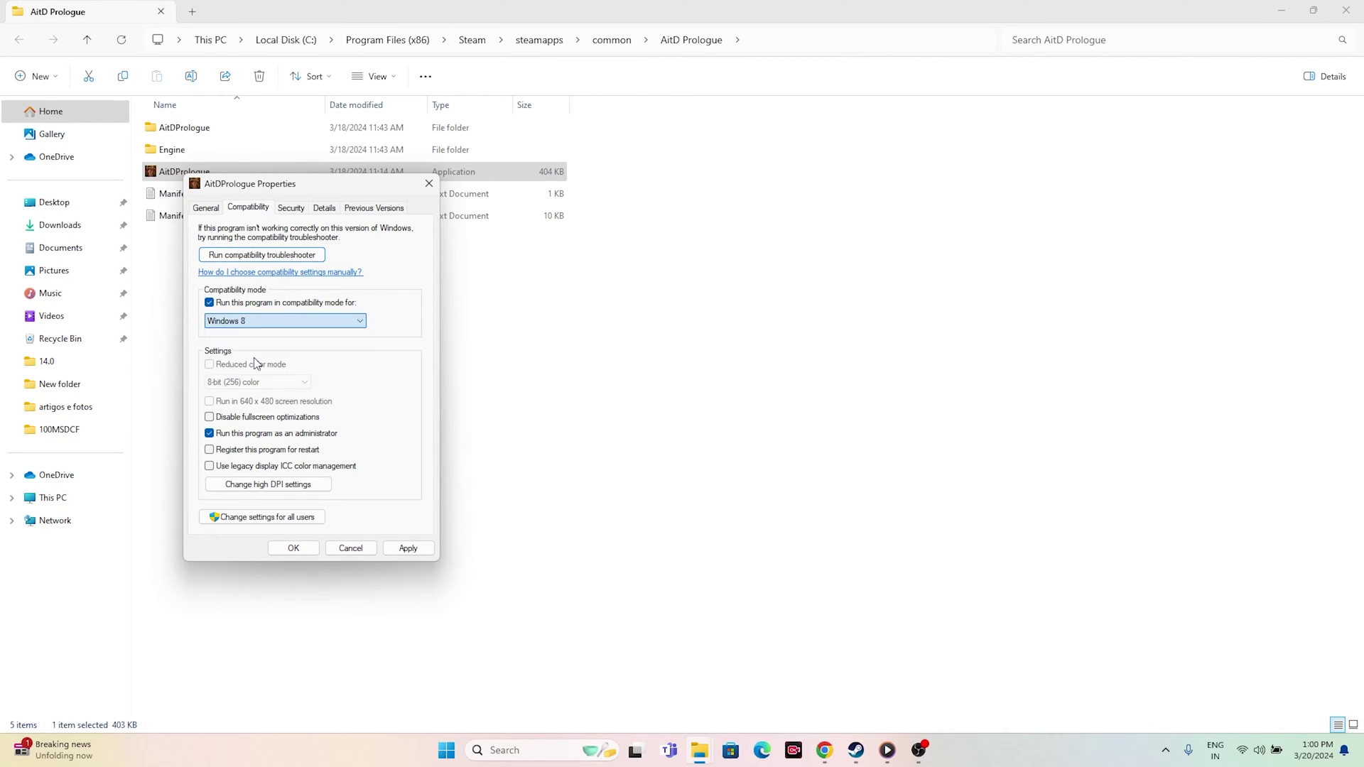
key(alt+Down)
click(241, 365)
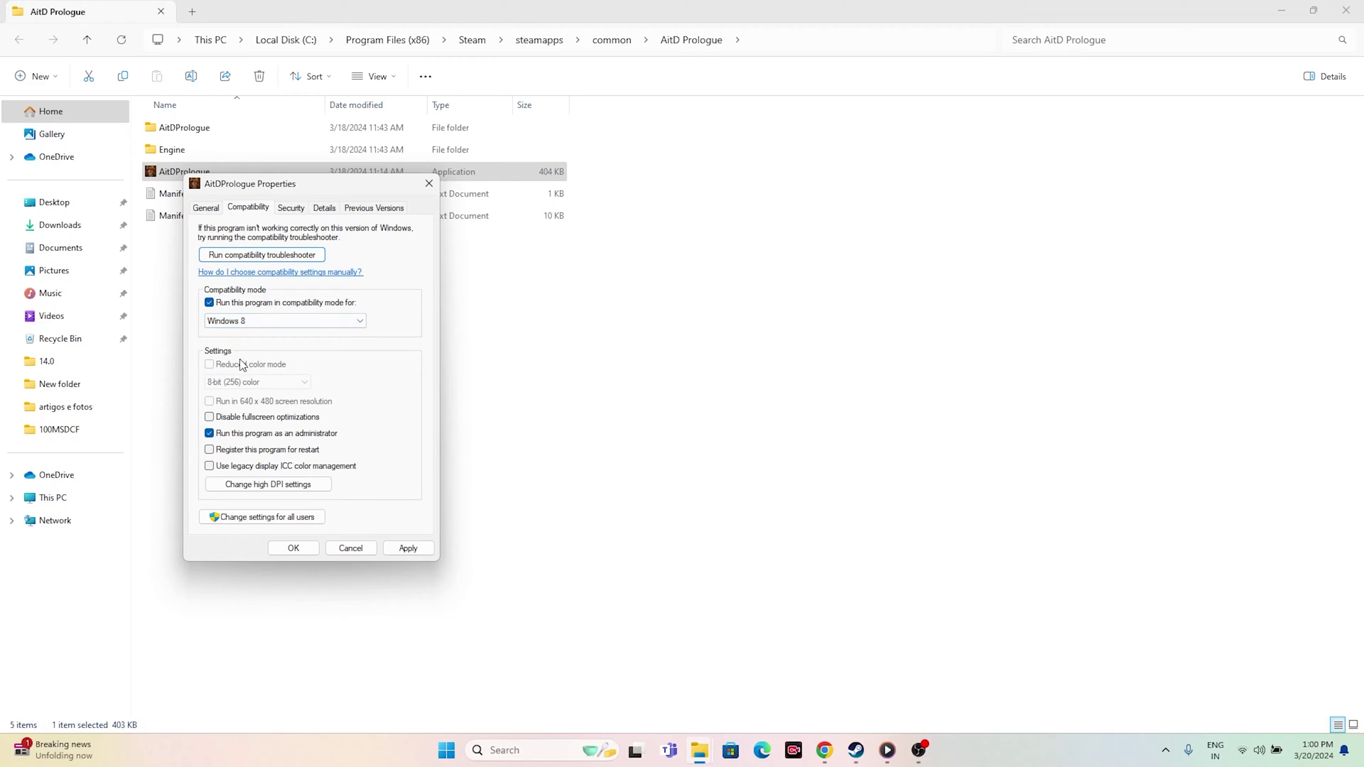
click(238, 321)
click(250, 364)
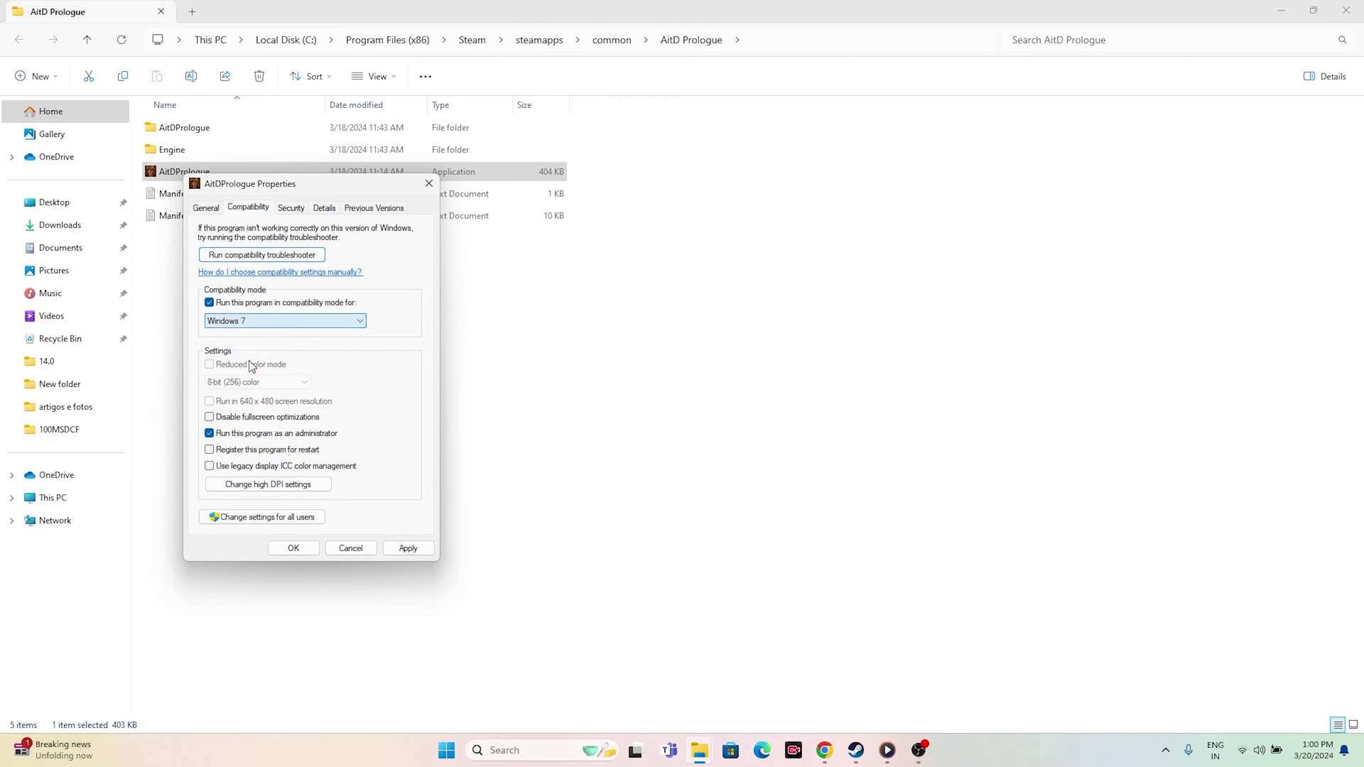
click(253, 321)
click(257, 373)
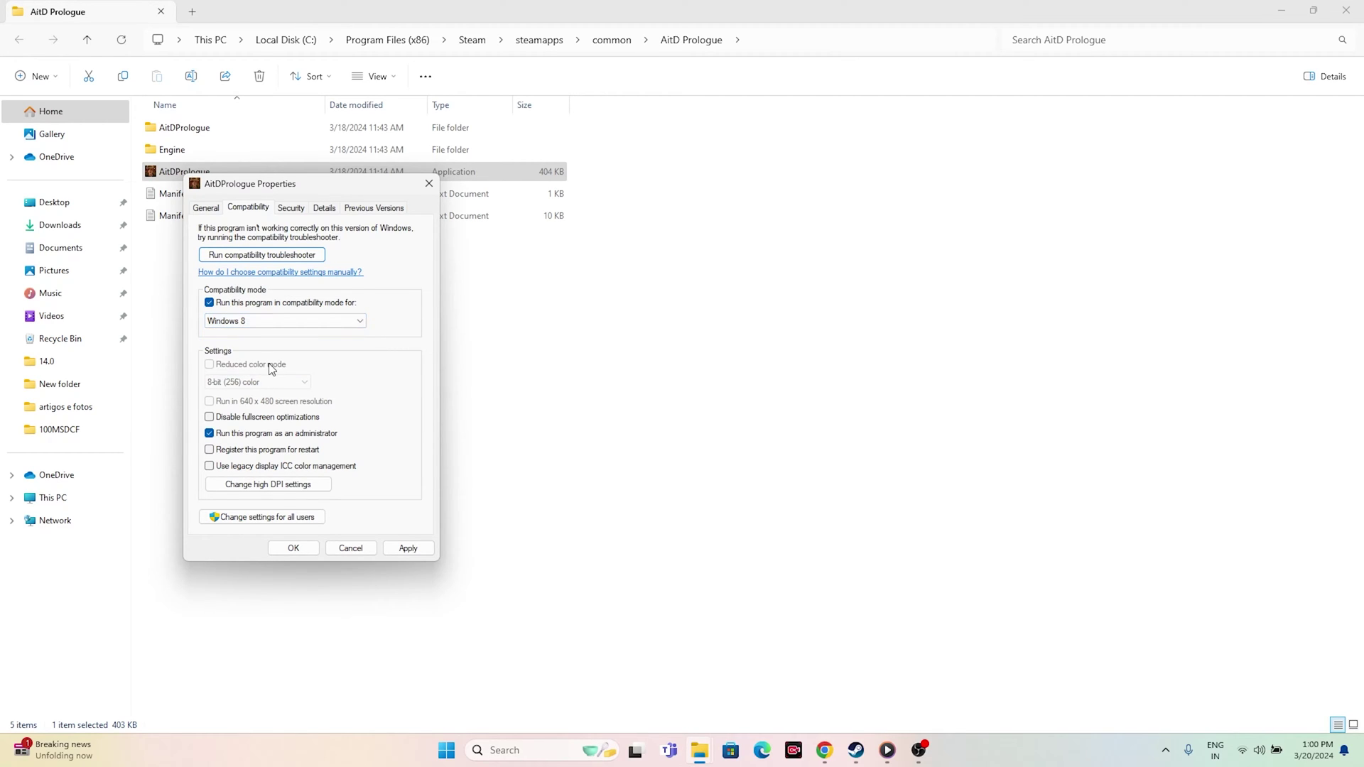
click(408, 549)
click(305, 552)
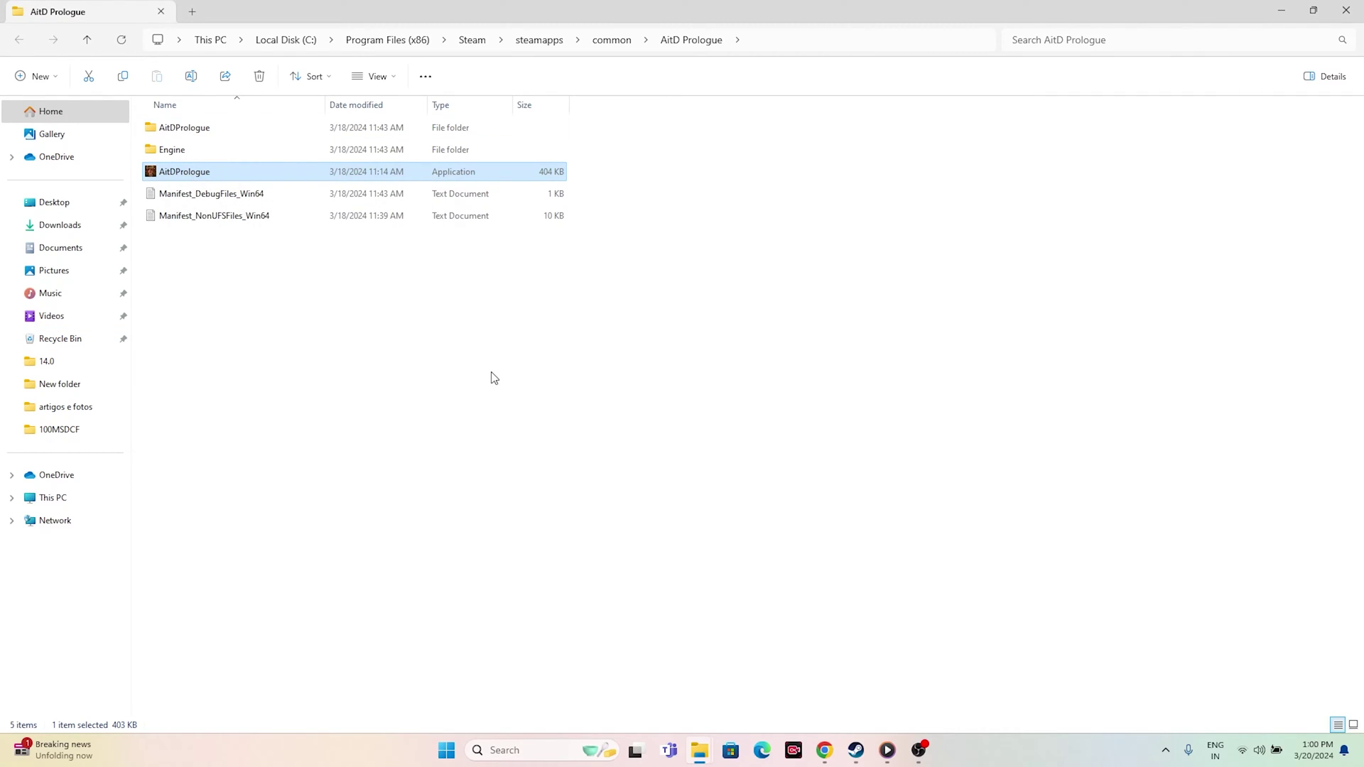
click(1346, 10)
- Close Alone in the Dark Prologue's Properties window in Steam
click(970, 168)
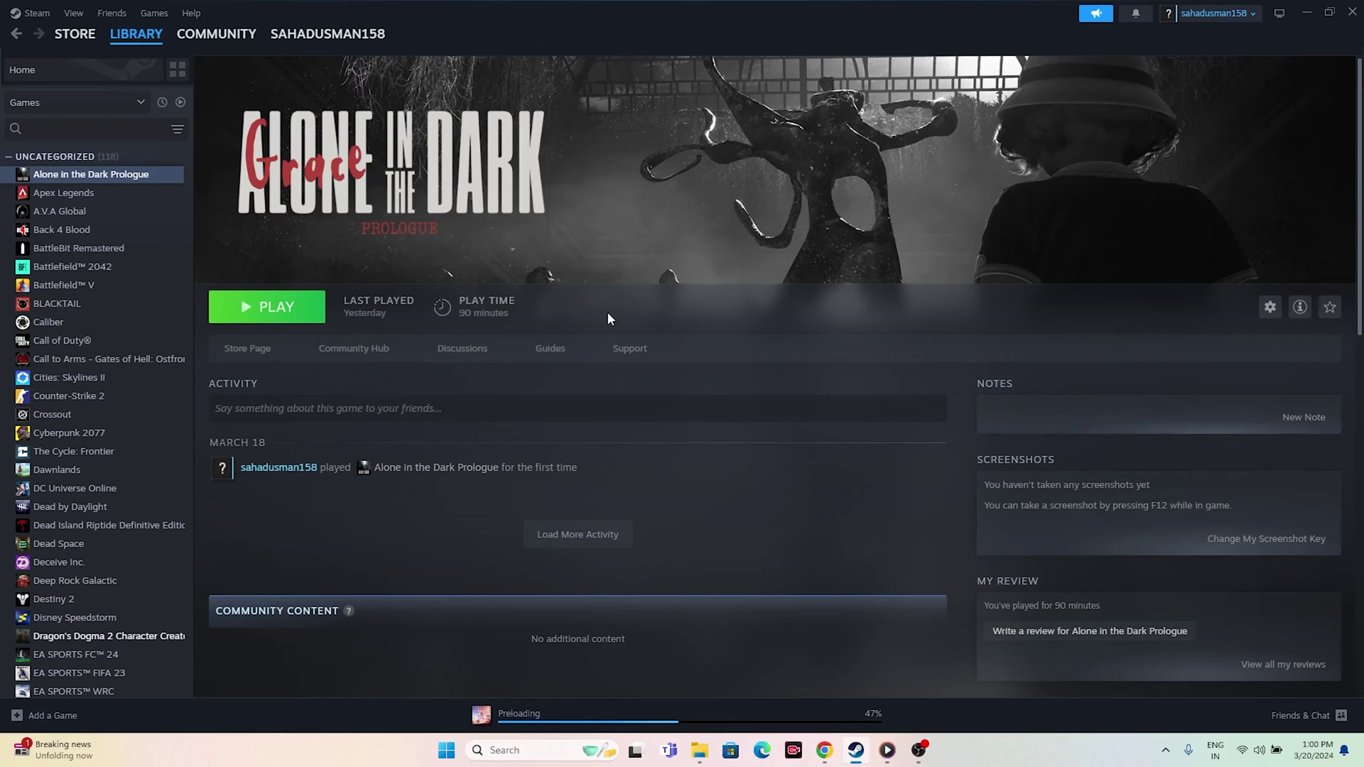
- Minimize Steam and close the paused video player and the Downloads folder window
click(1306, 12)
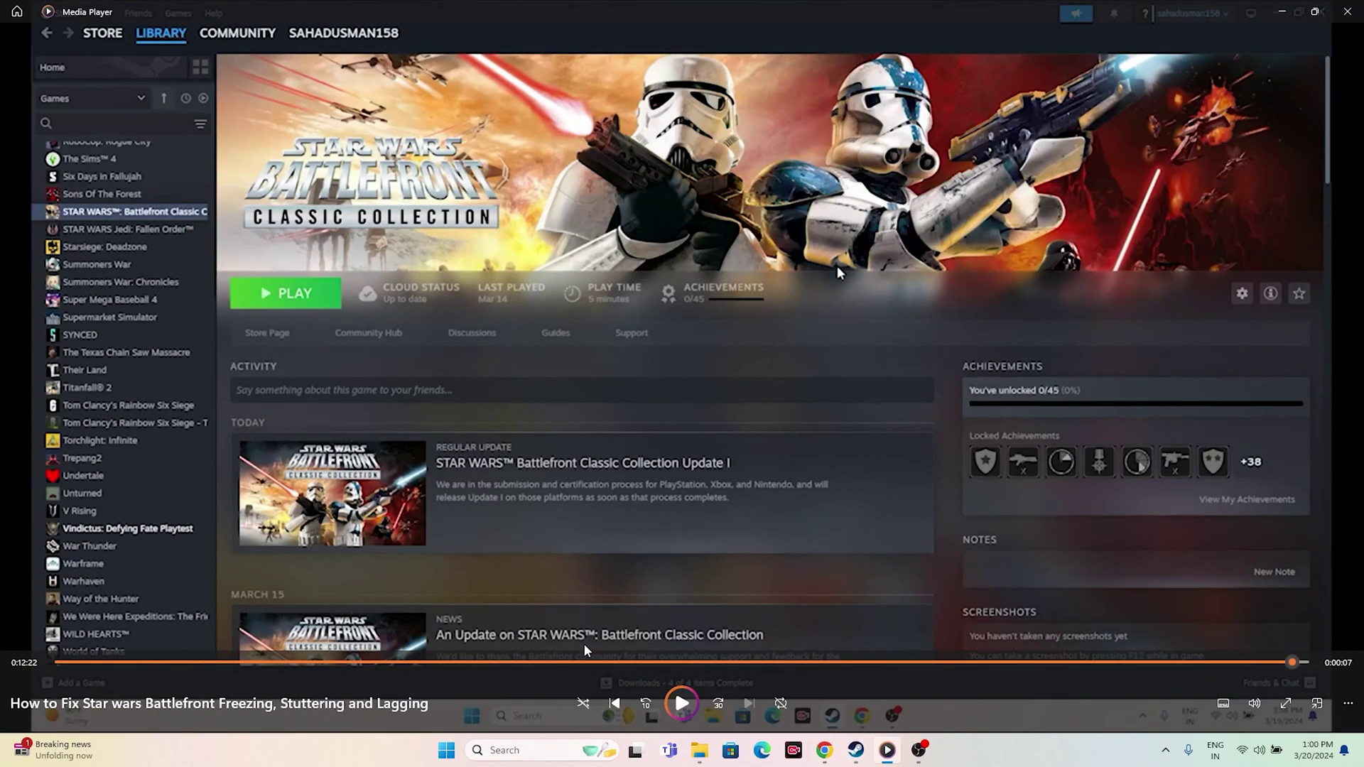
click(1350, 13)
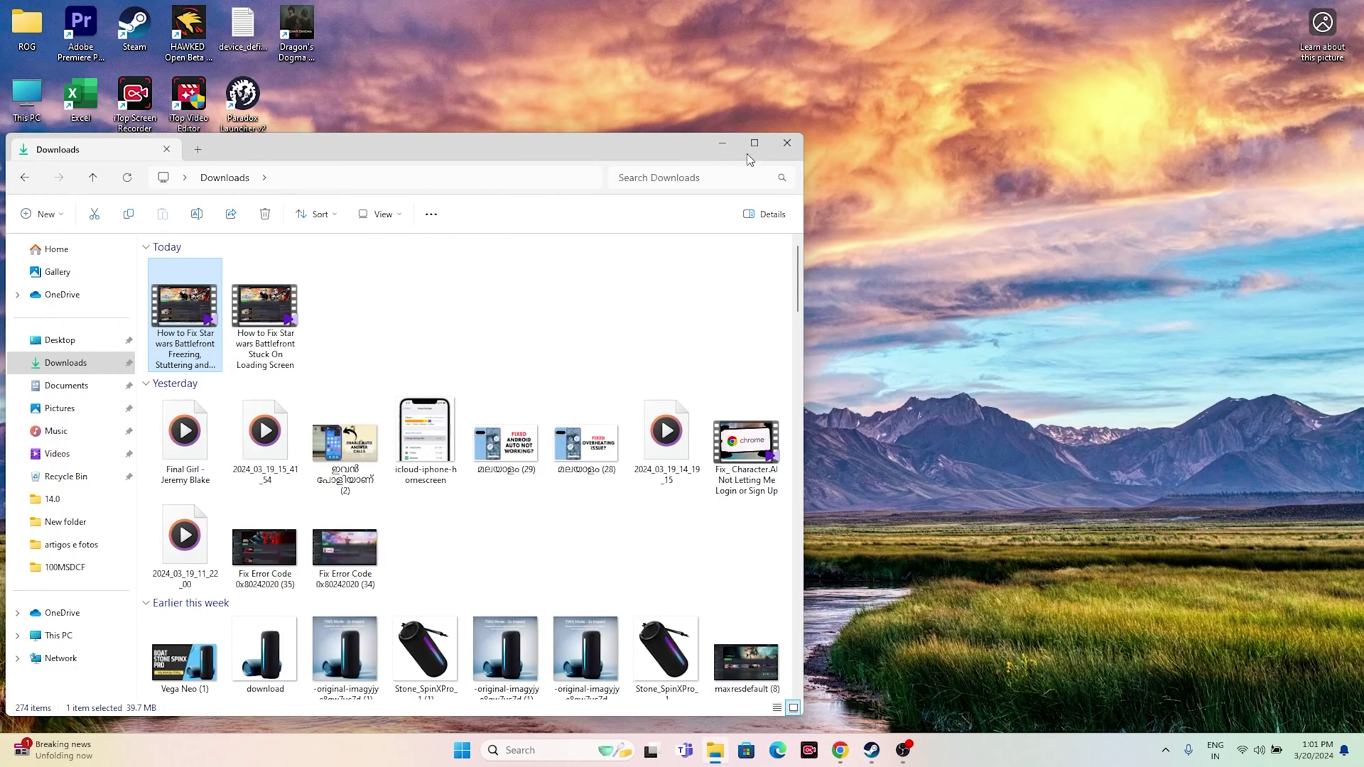
click(788, 142)
- Search 'settings' and open Time & language > Date & time in Windows Settings
click(513, 753)
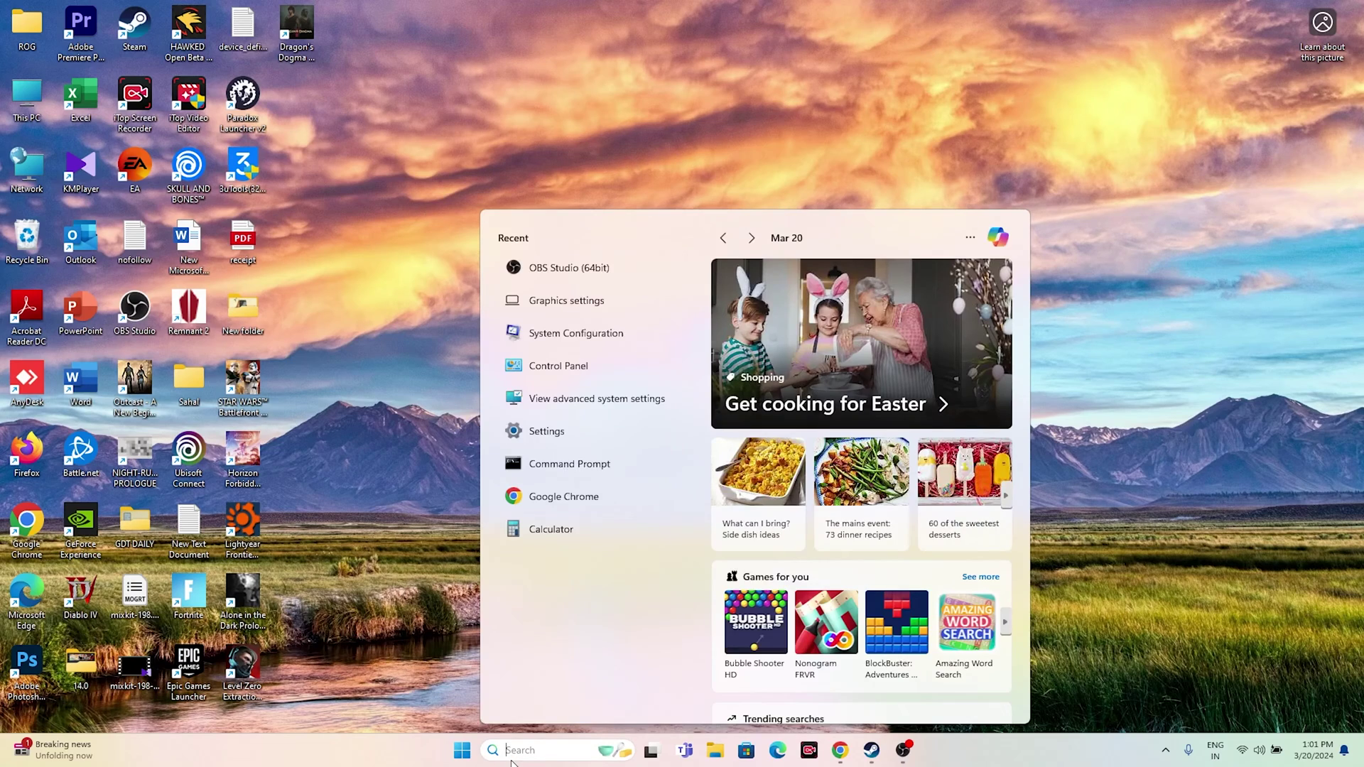
text(settings)
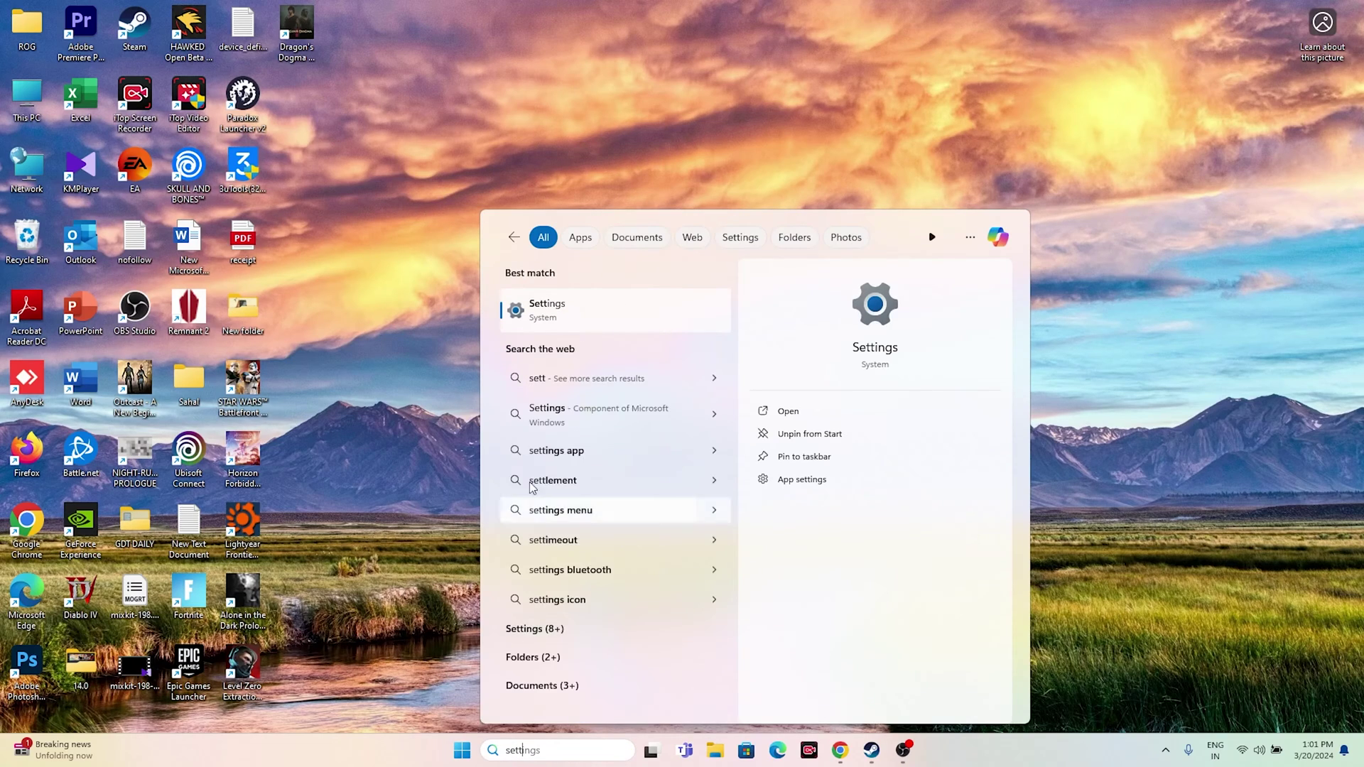
click(553, 314)
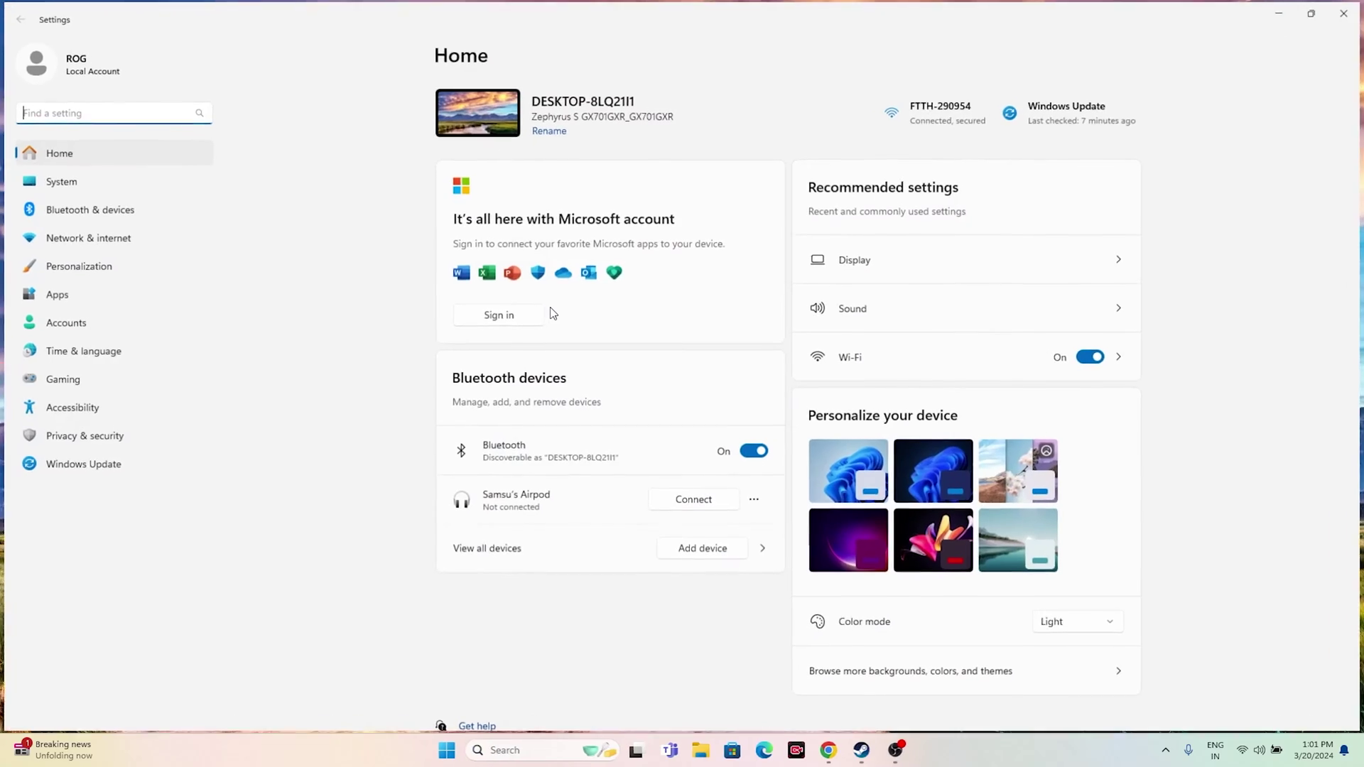
click(64, 351)
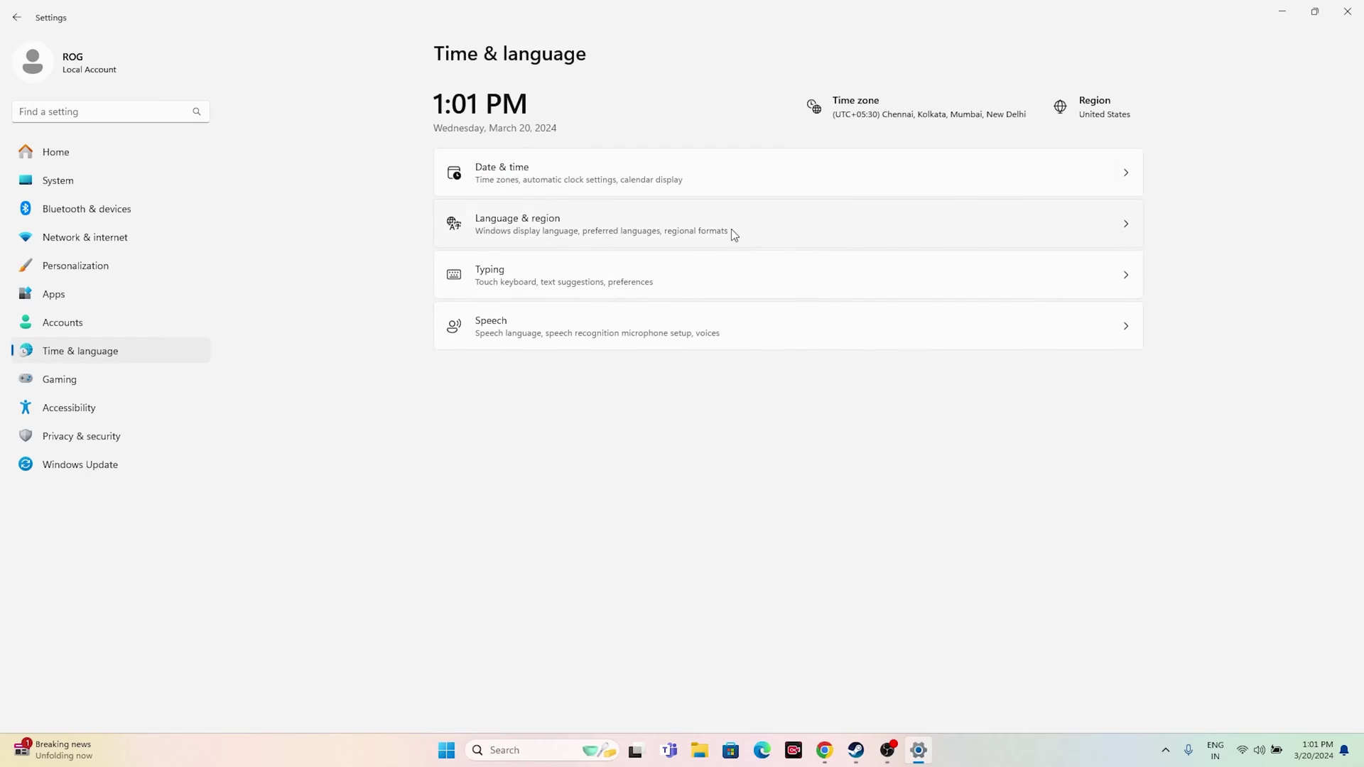
click(529, 178)
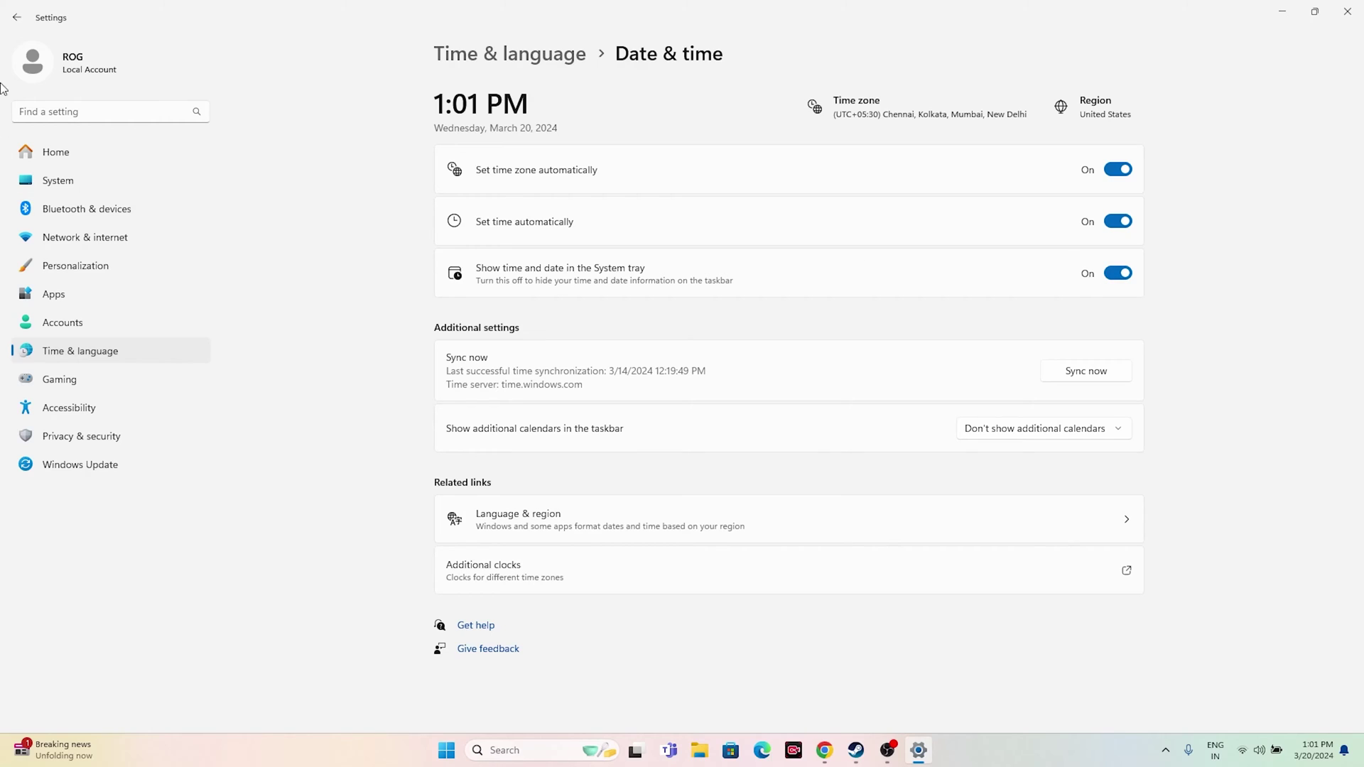
- Confirm Language & region's country remains United States, then close Settings
click(15, 19)
click(539, 239)
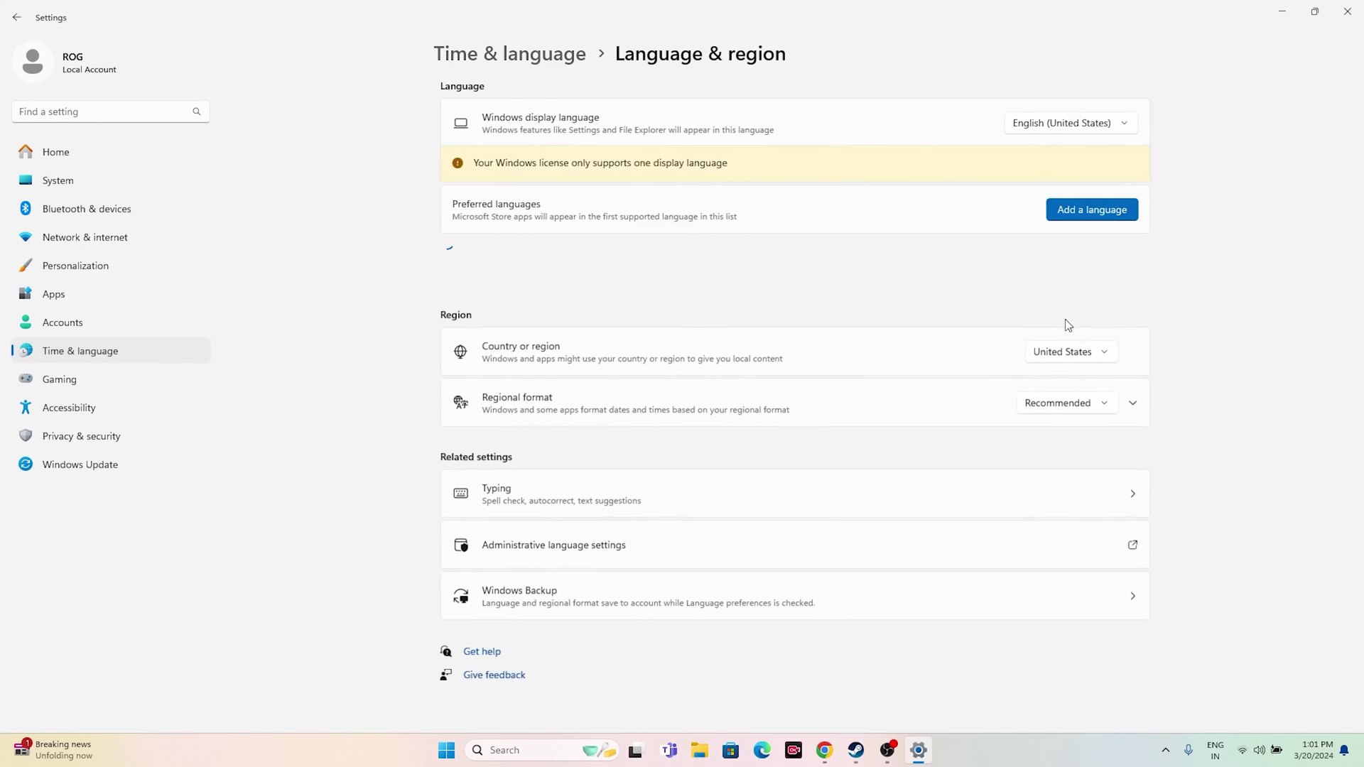
click(1104, 359)
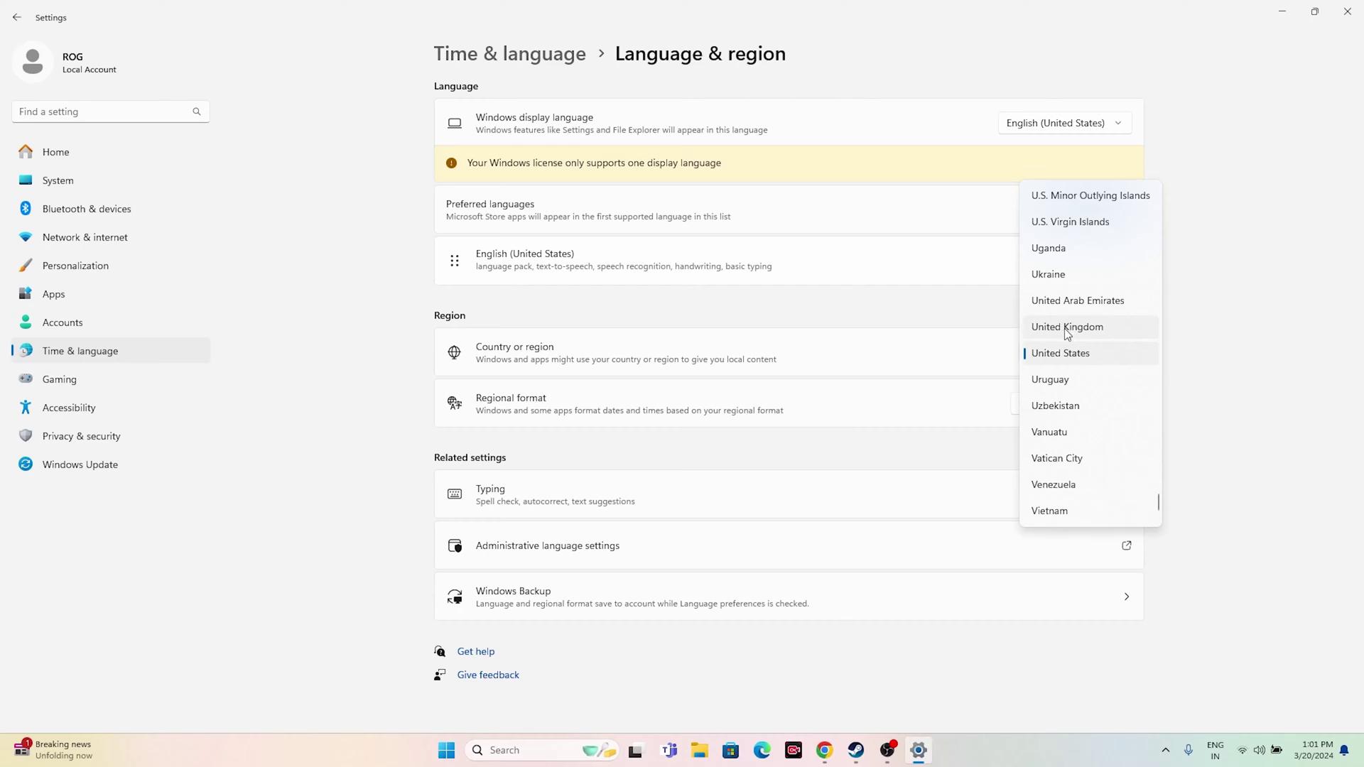
click(1221, 353)
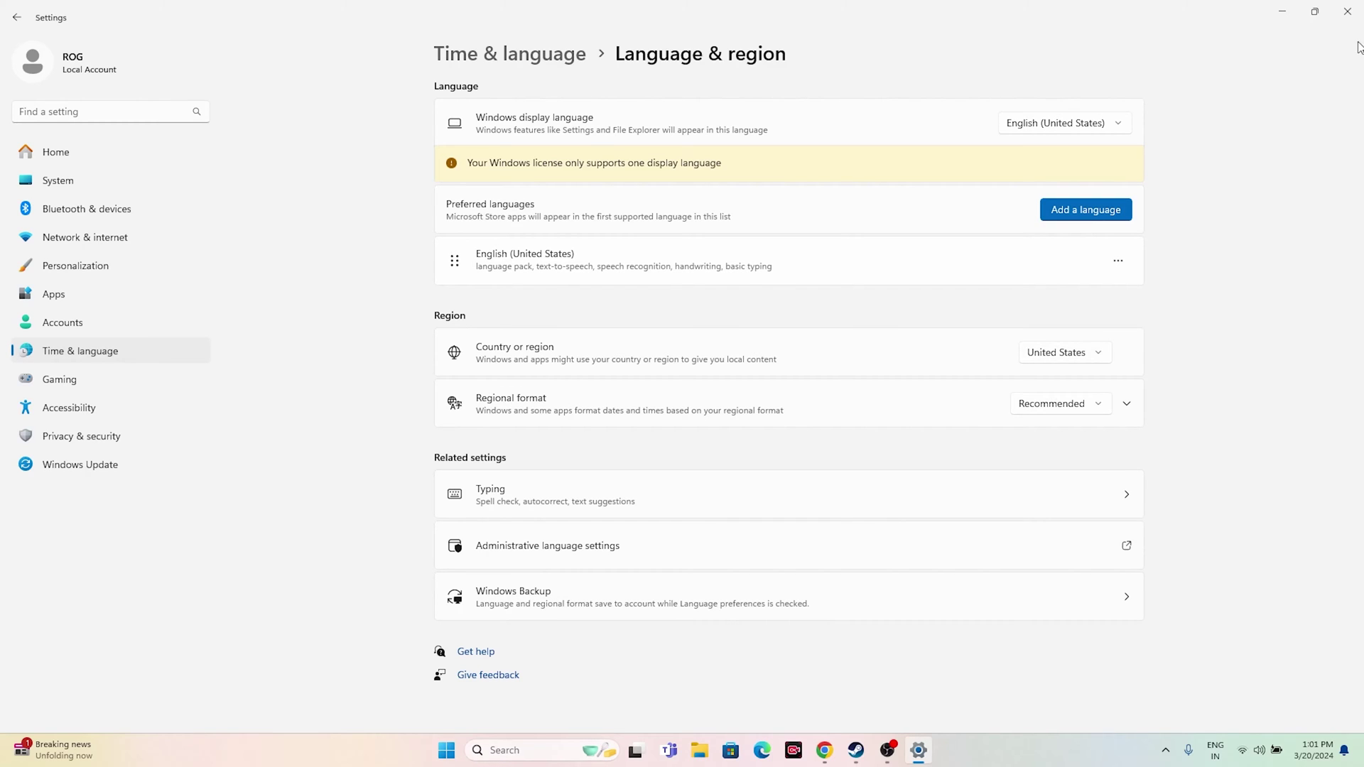
click(1347, 12)
click(871, 752)
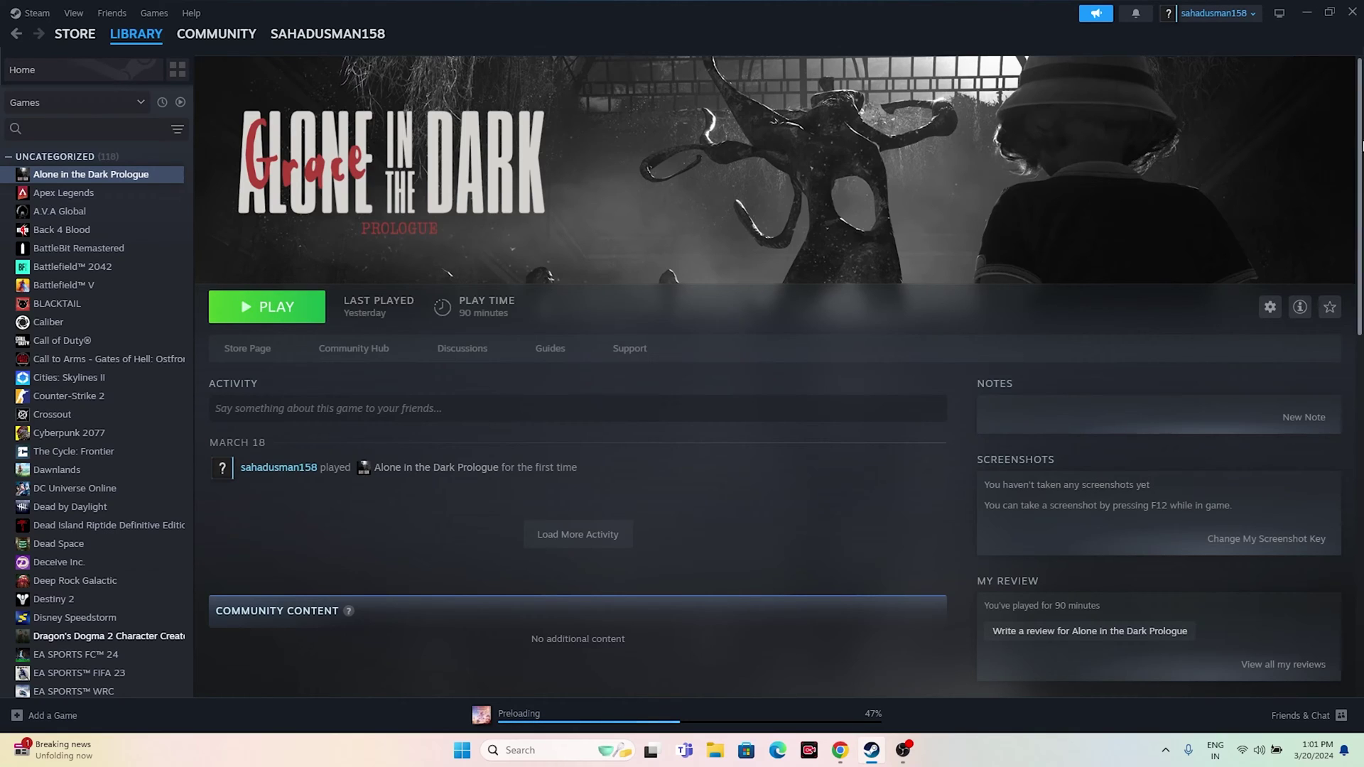
click(714, 751)
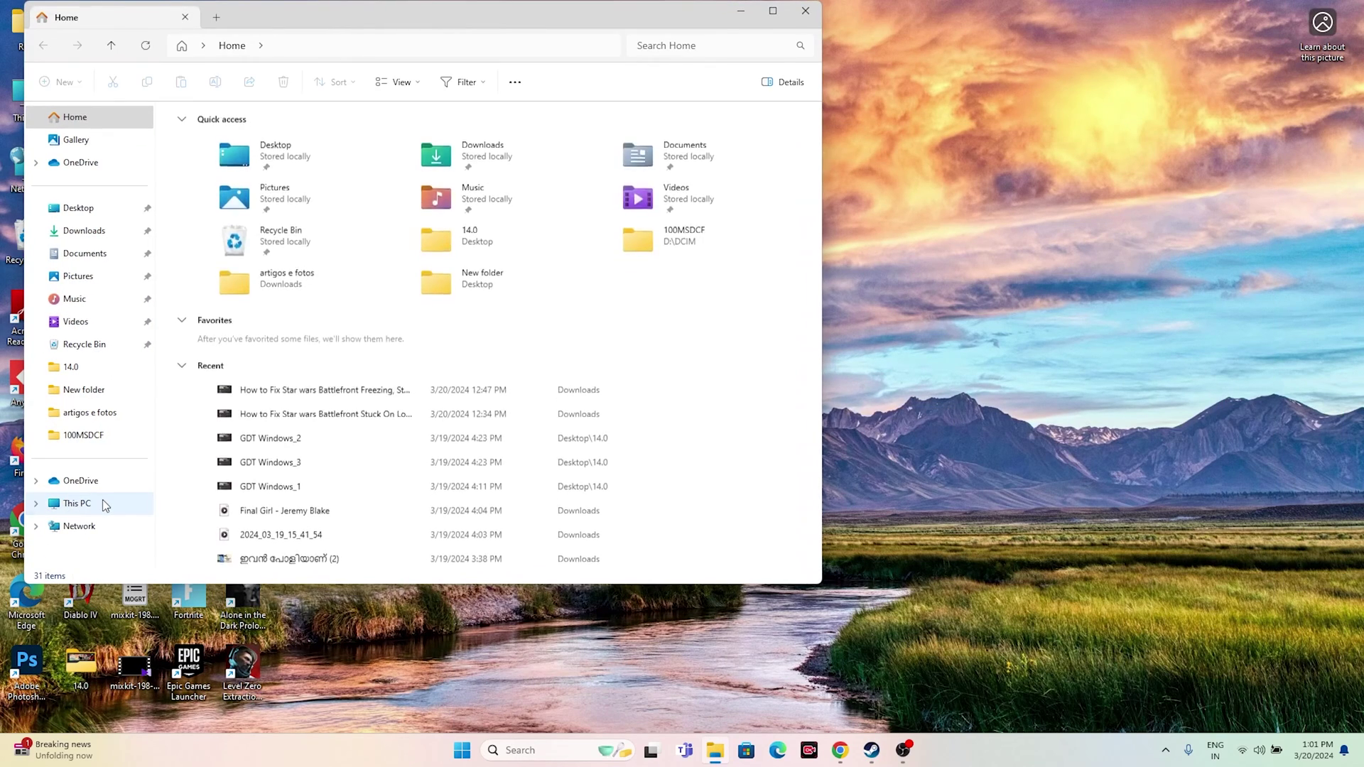
click(102, 502)
click(95, 255)
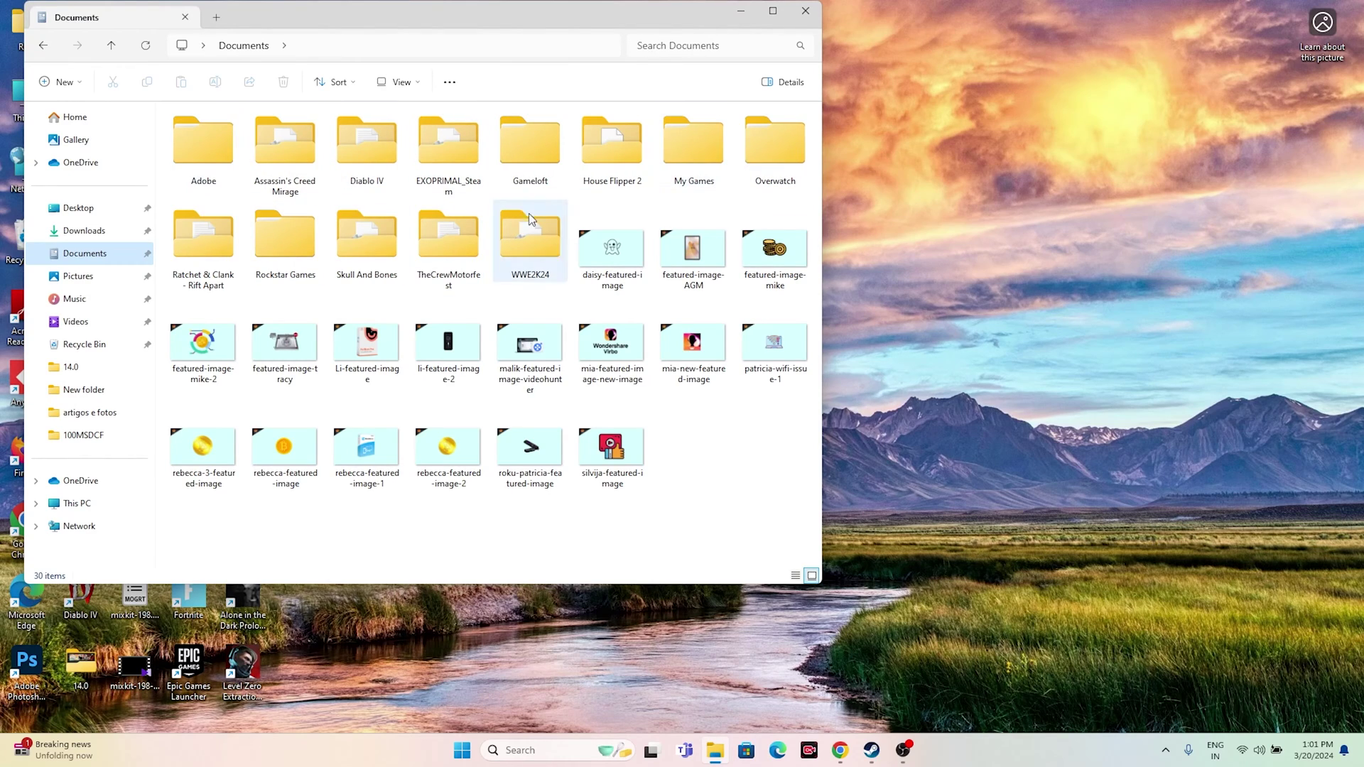
mouse_move(478, 257)
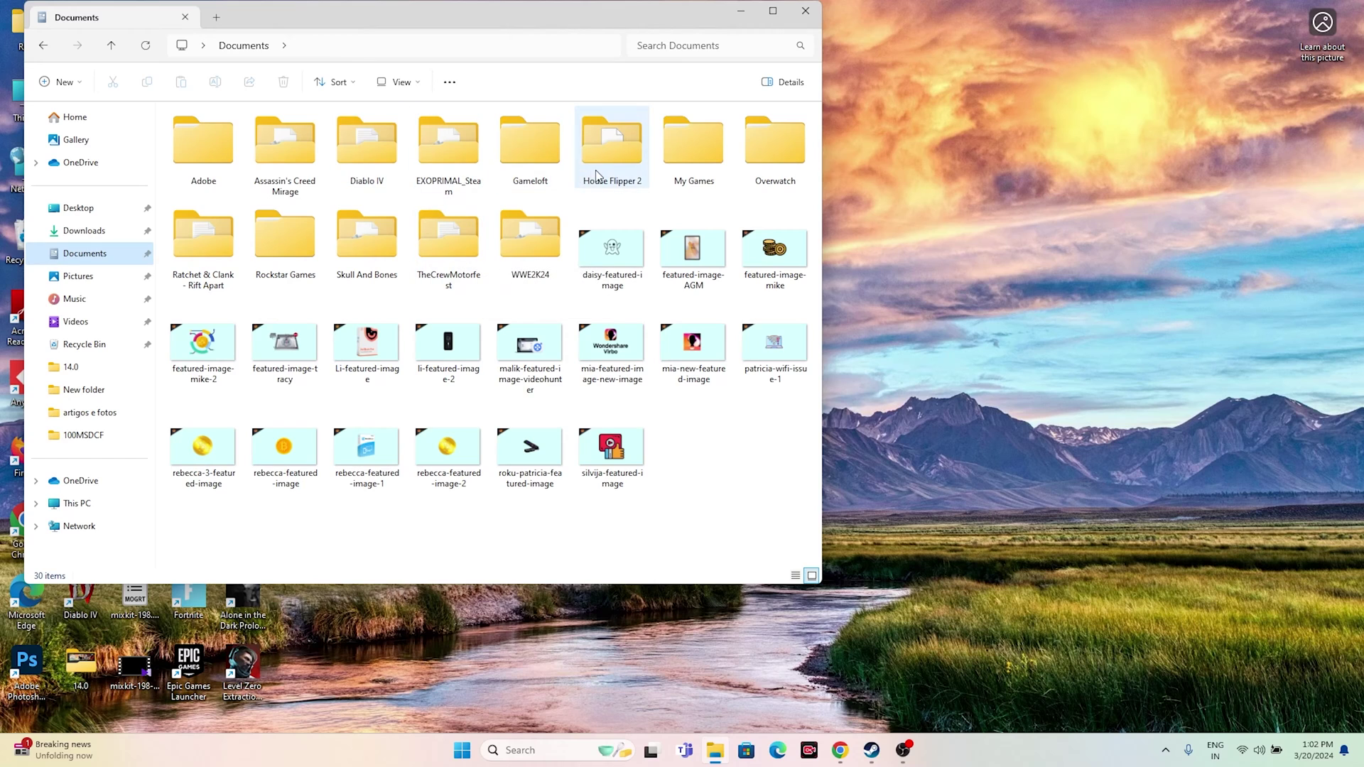
- Close File Explorer, check the game's Steam library page, then minimize Steam
click(806, 12)
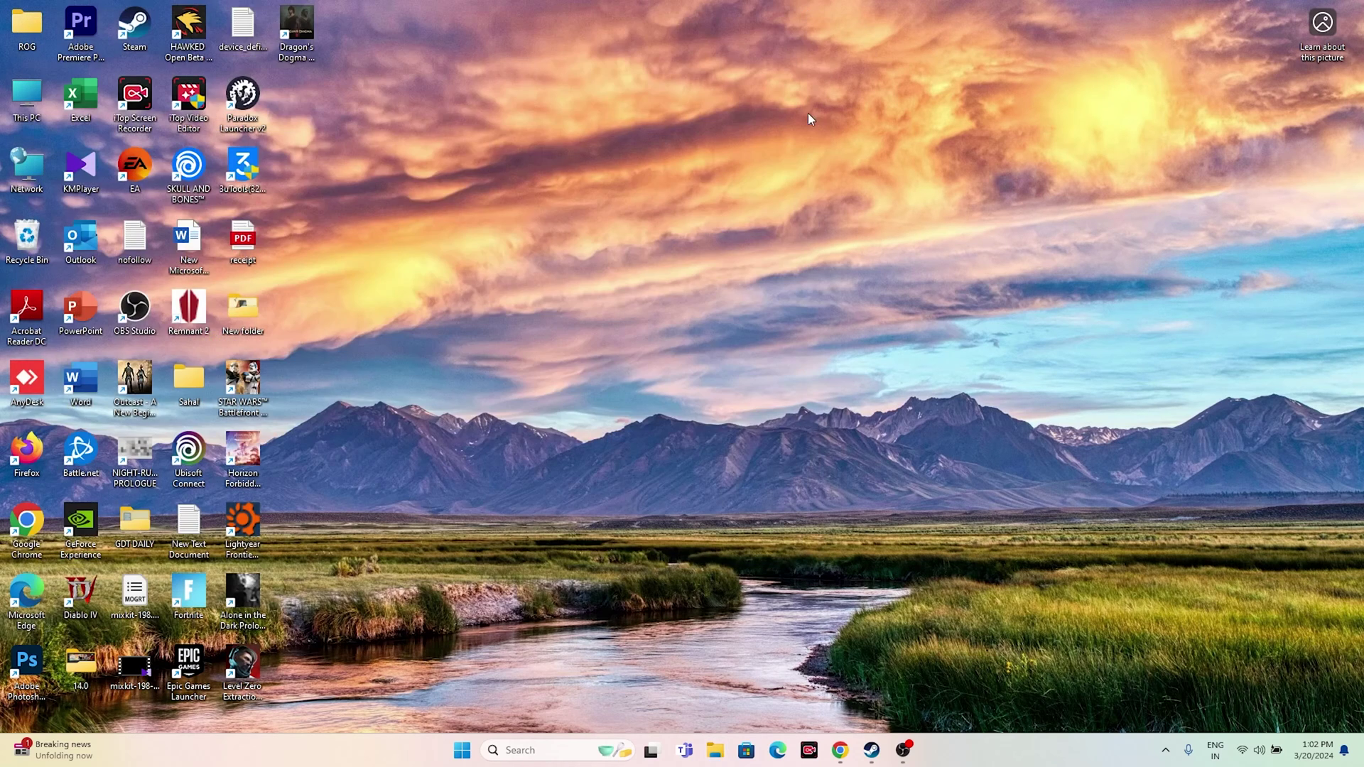
click(872, 750)
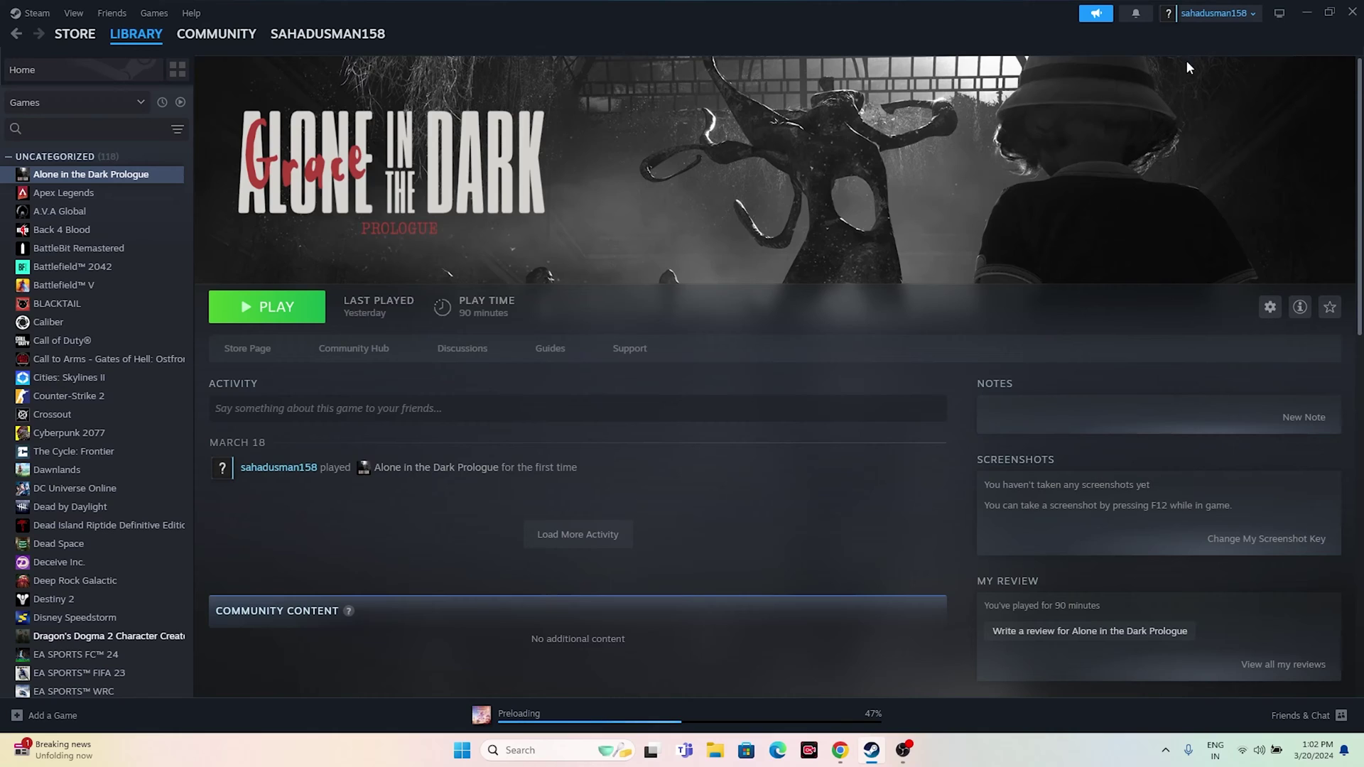
click(1306, 12)
- Allow Alone in the Dark Prologue through Windows Defender Firewall on private and public networks, then return to Steam
click(538, 751)
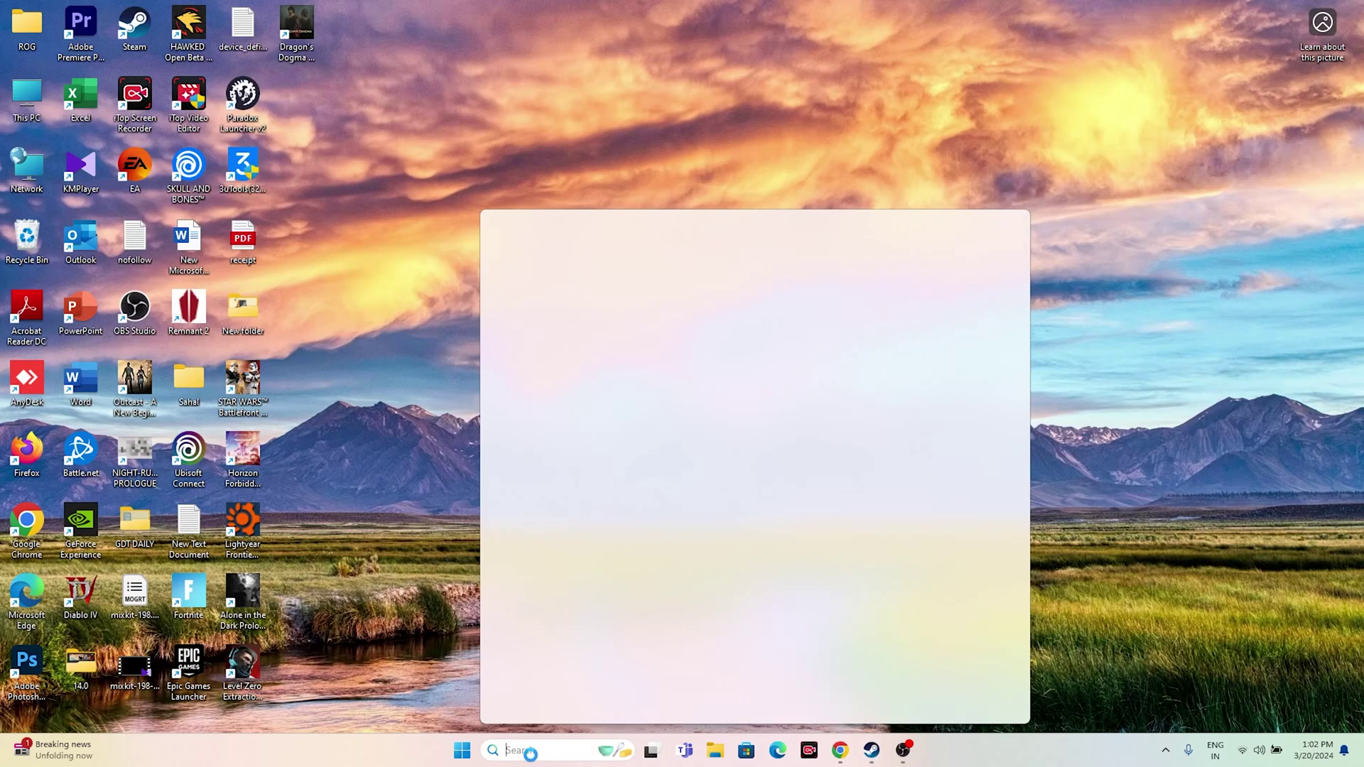
click(557, 404)
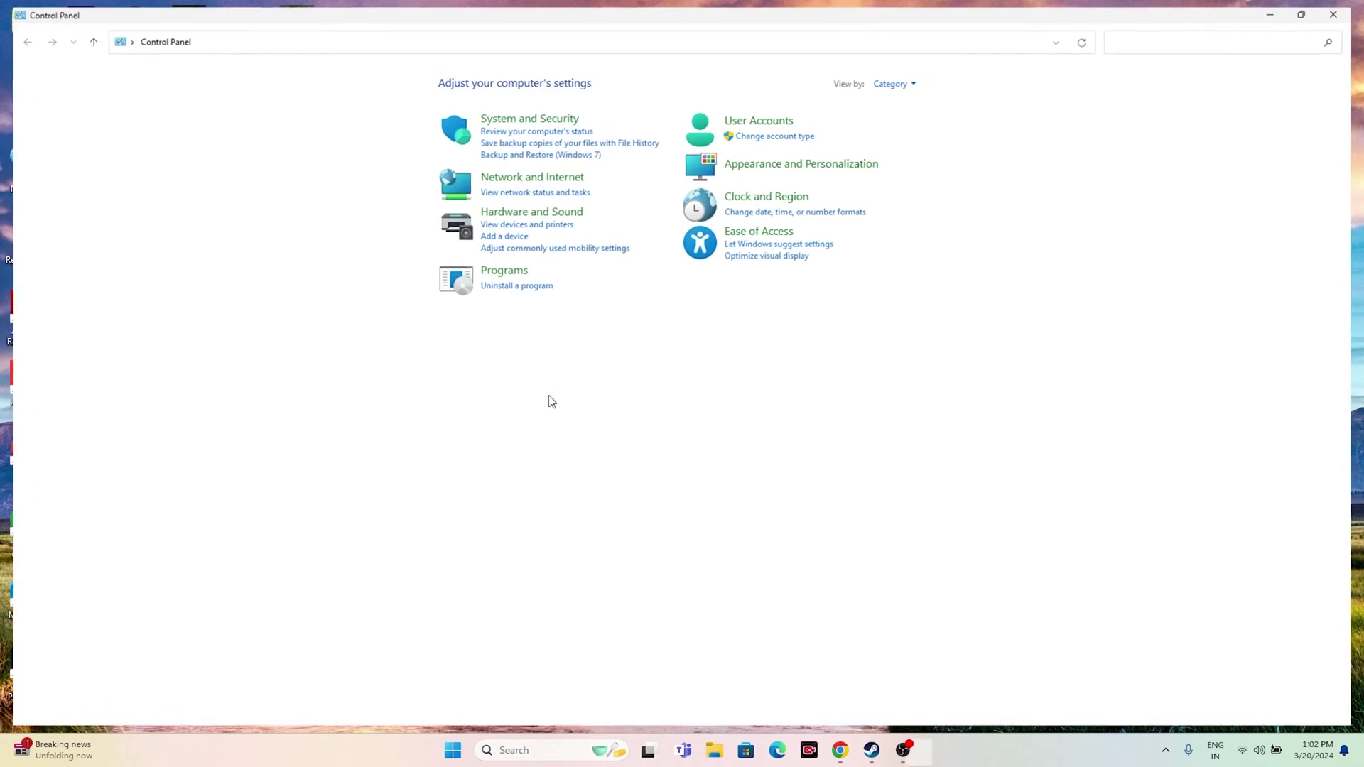
click(508, 118)
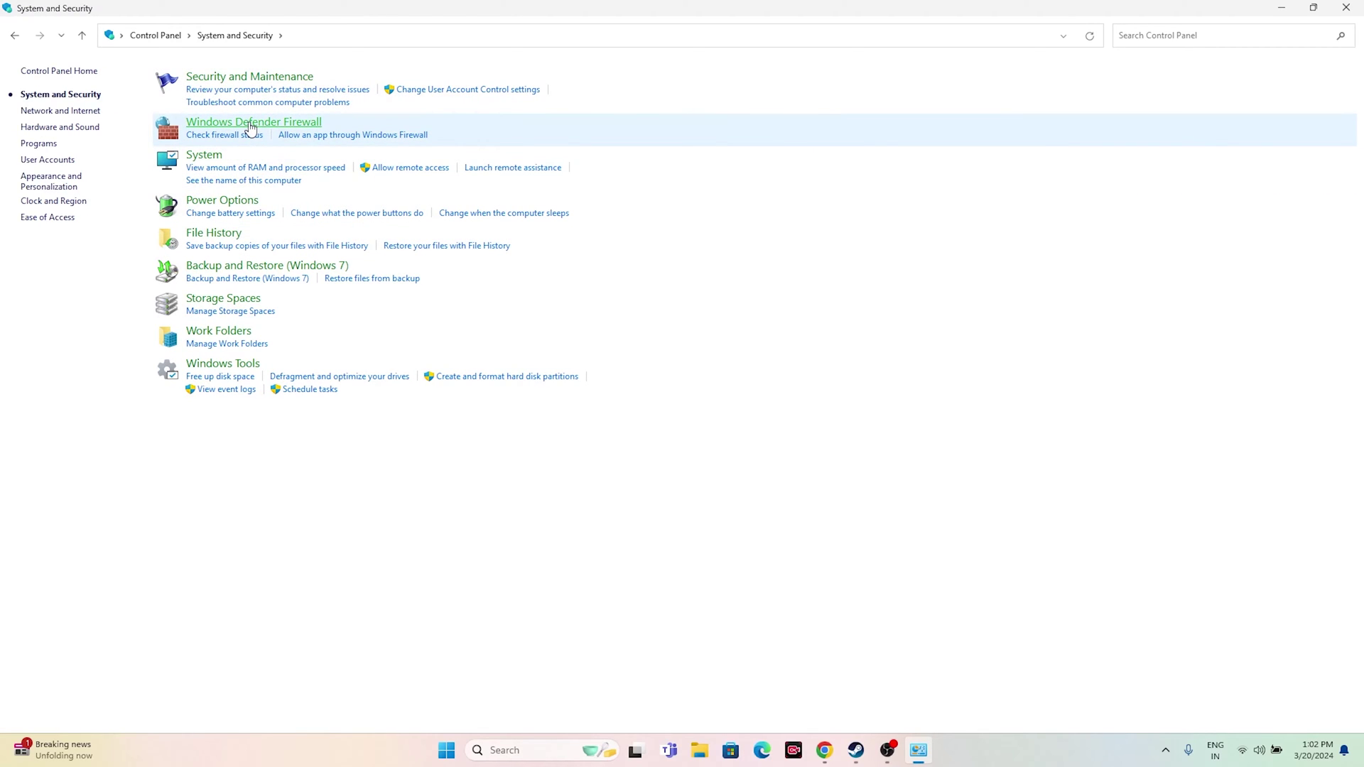
click(250, 127)
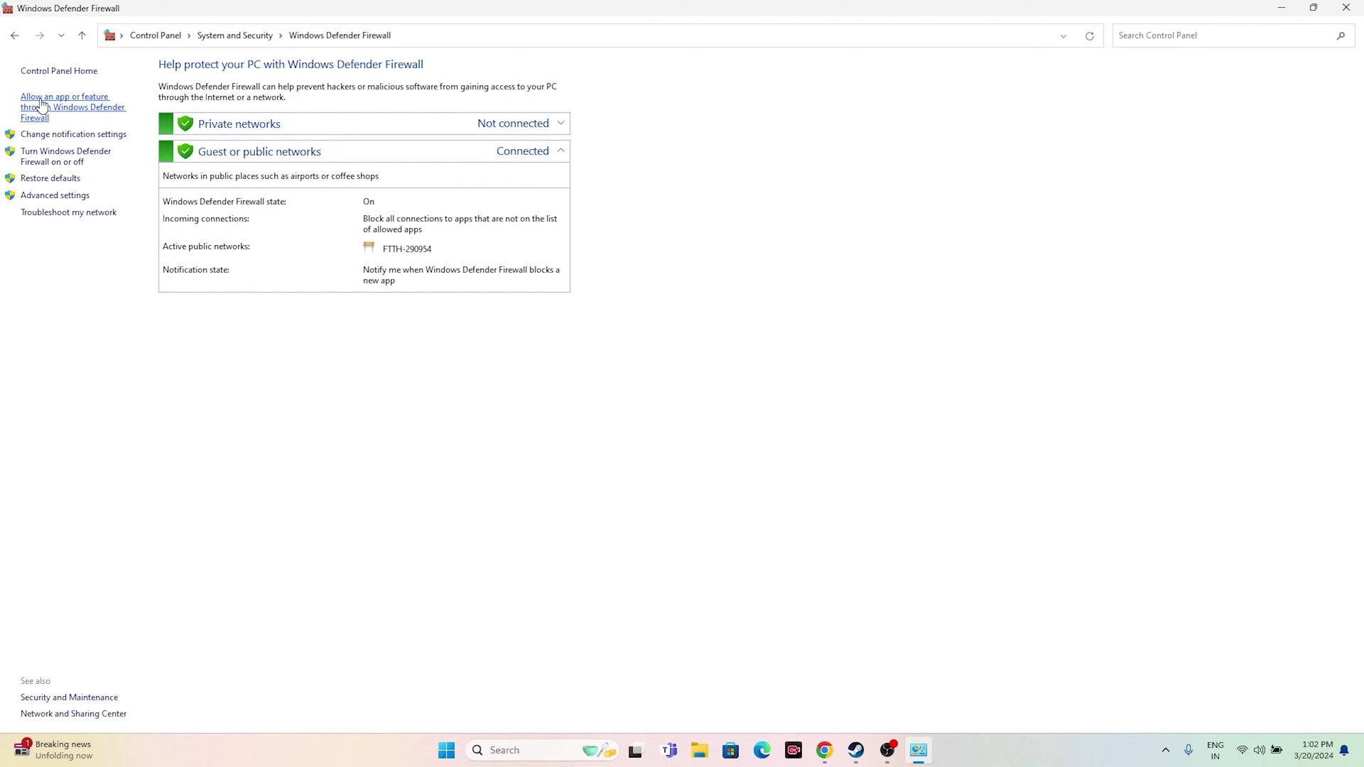
click(41, 105)
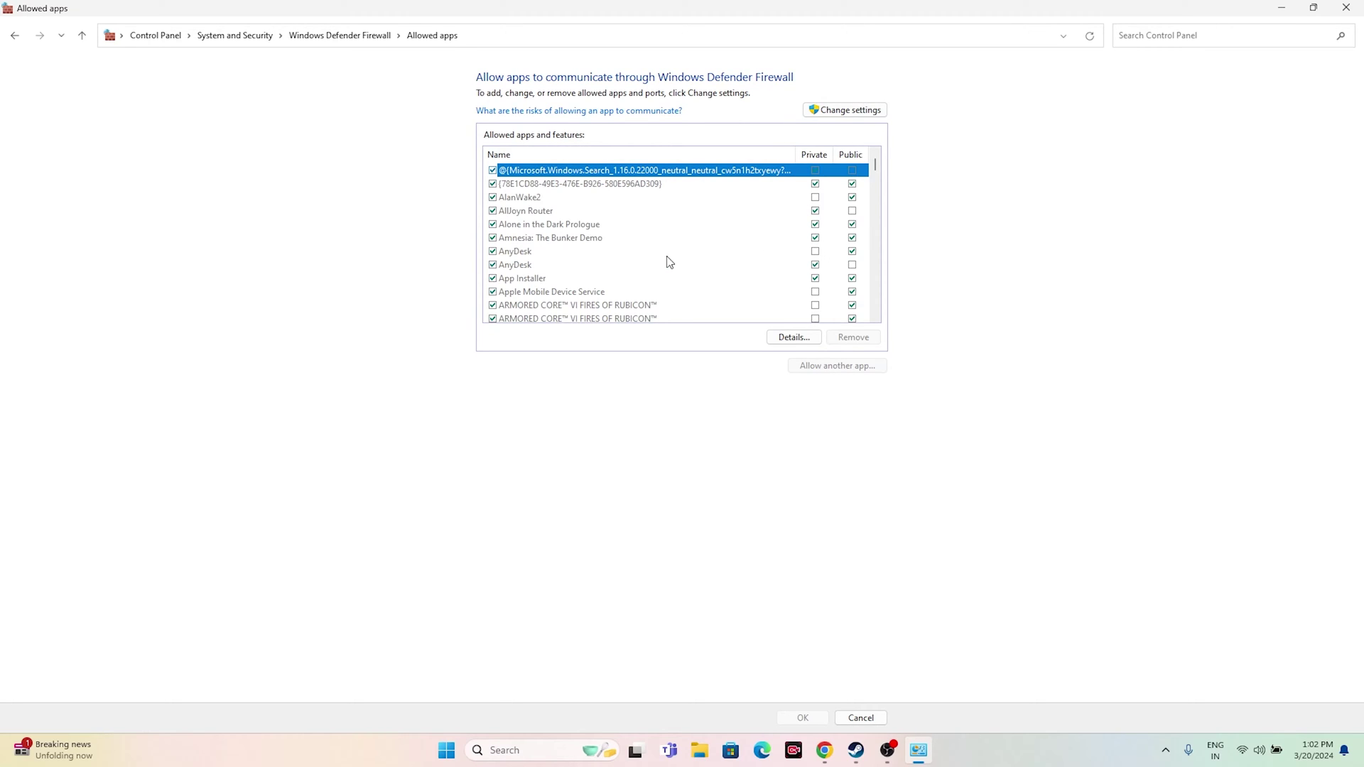
click(1346, 7)
click(871, 751)
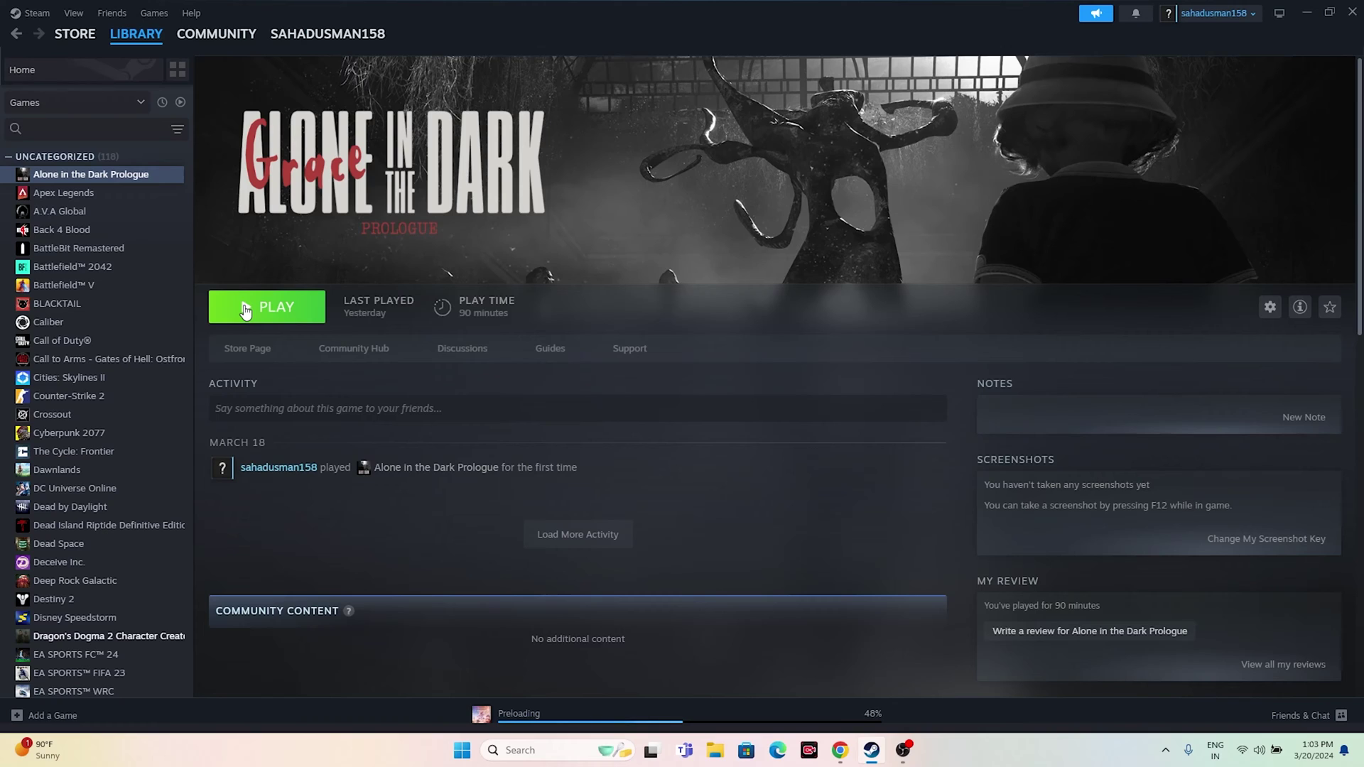
- Minimize Steam and launch System Configuration by searching 'system'
click(1306, 12)
click(528, 750)
text(sy)
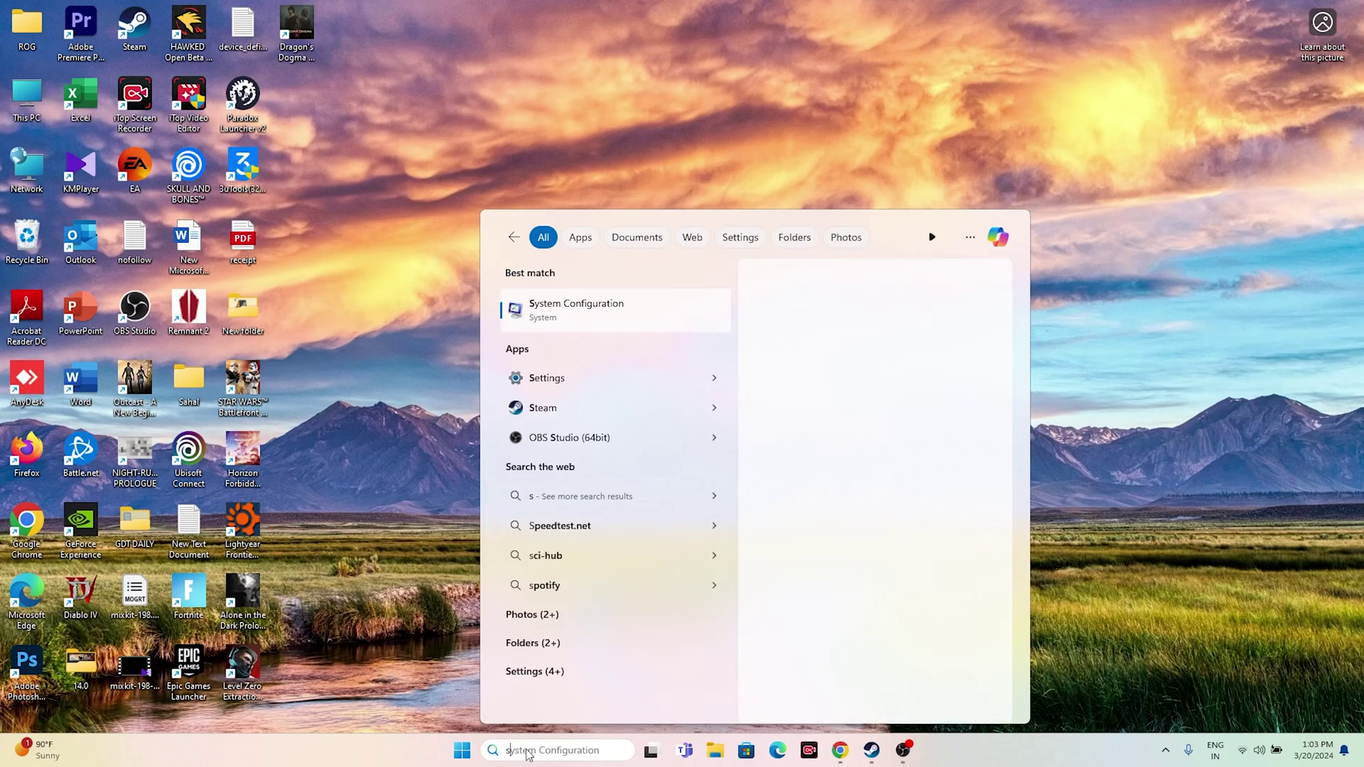
text(stem)
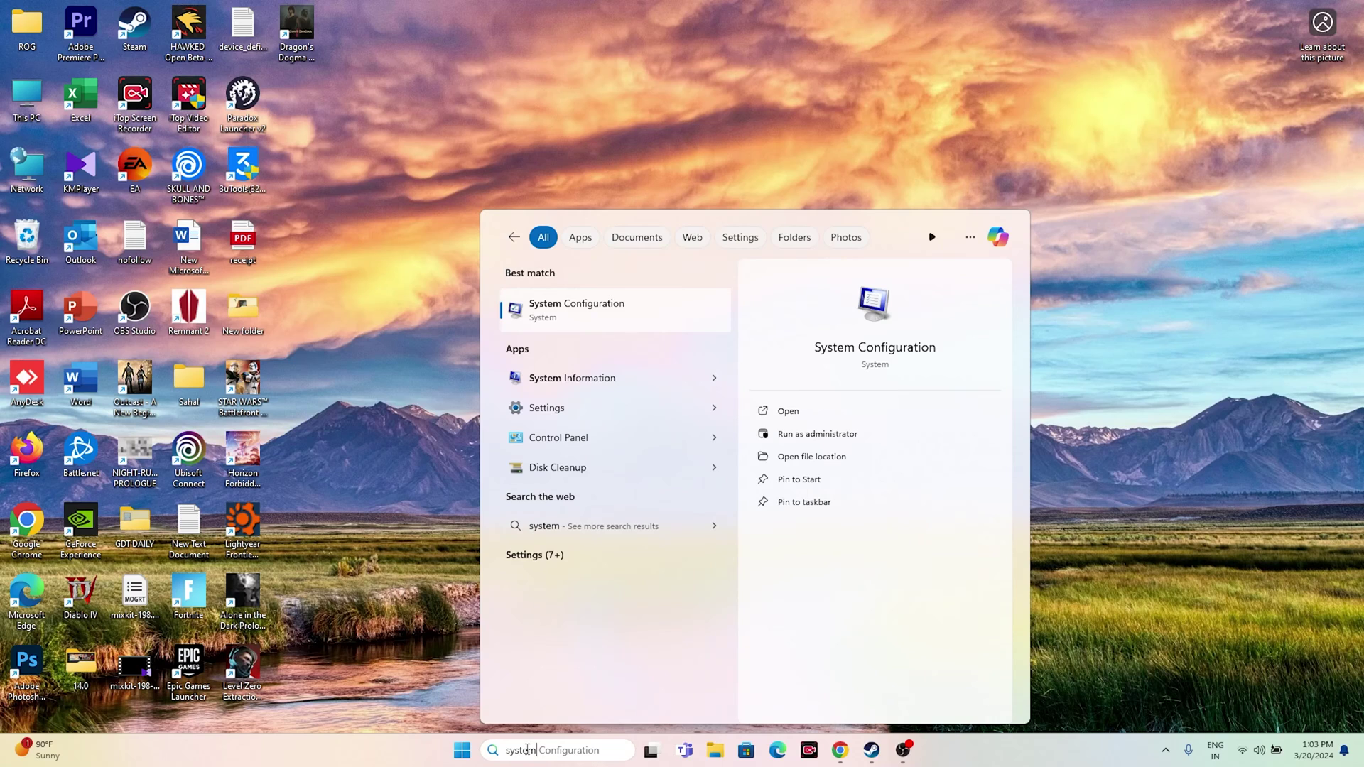
click(602, 310)
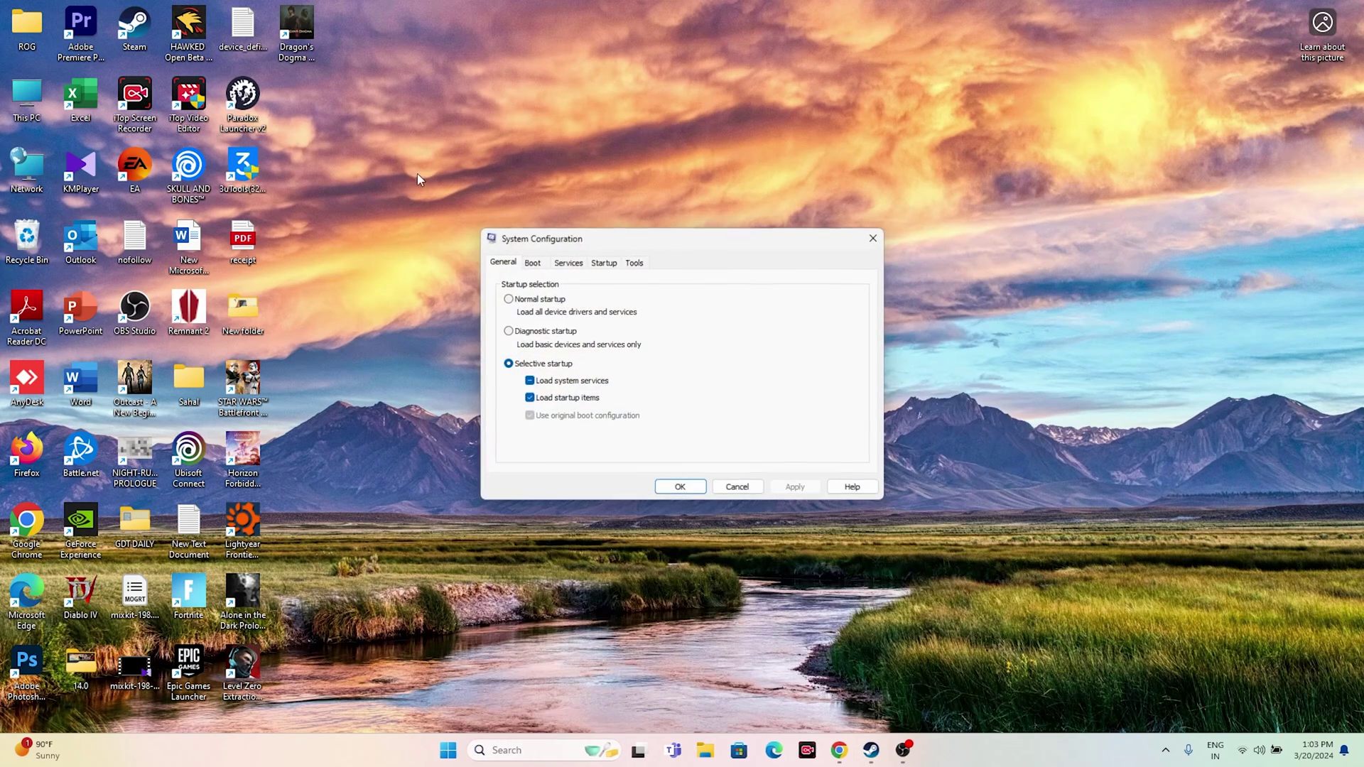
- Hide Microsoft services, disable all others, apply, postpone the restart, and return to Steam
click(568, 264)
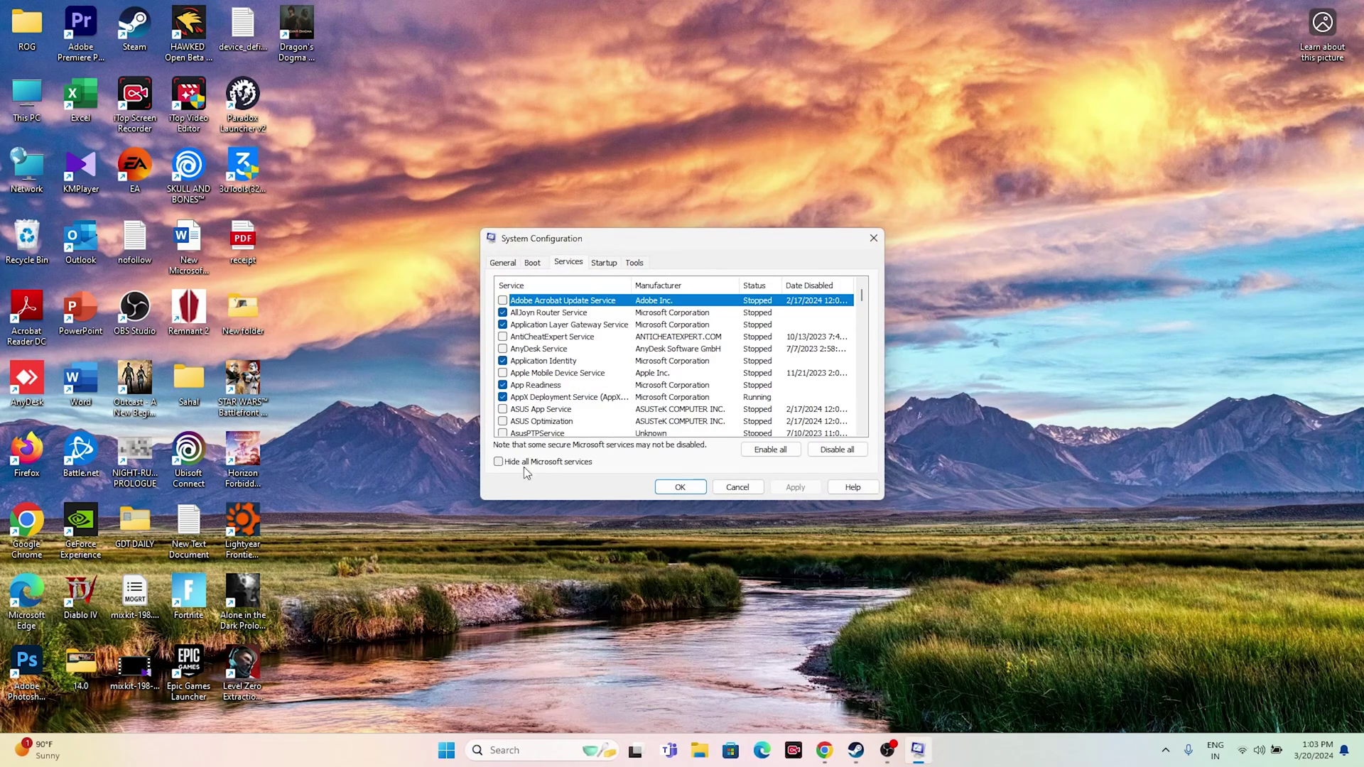
click(499, 462)
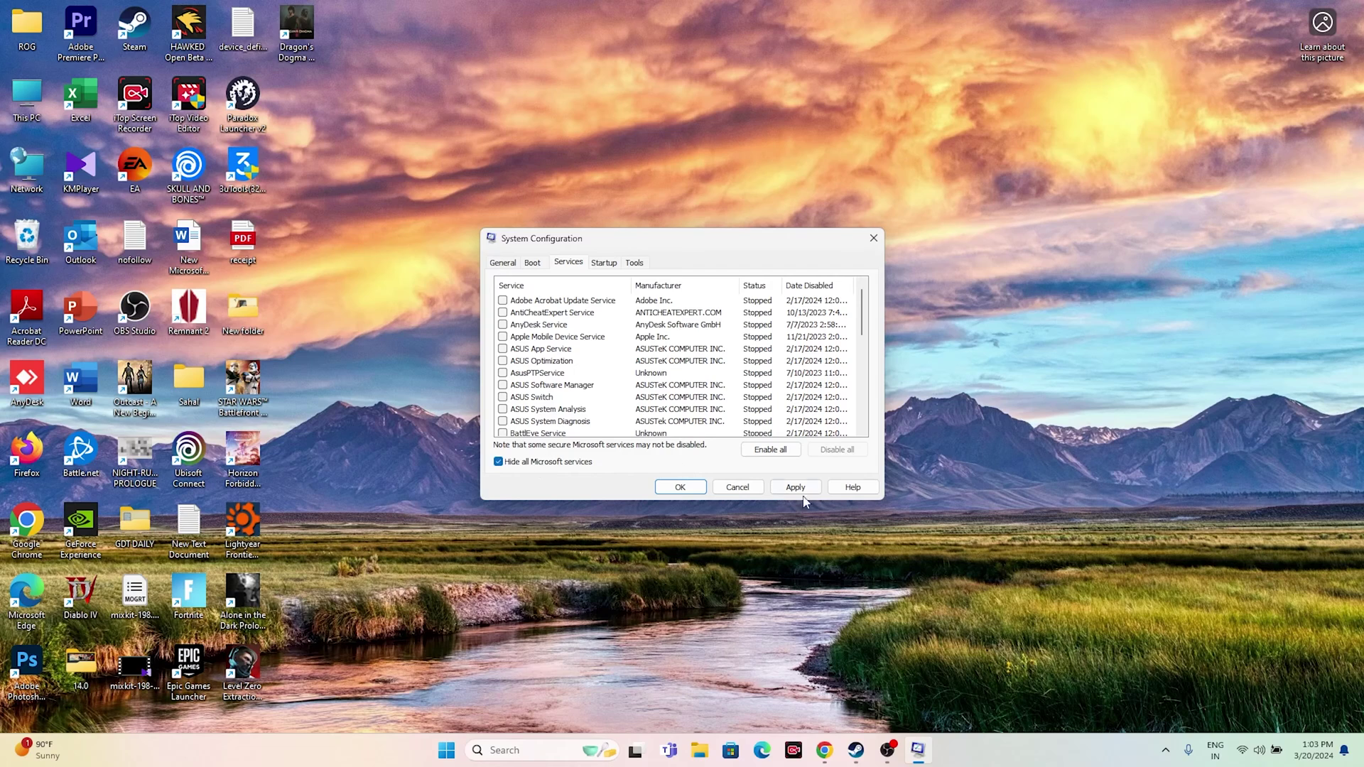
click(808, 491)
click(683, 489)
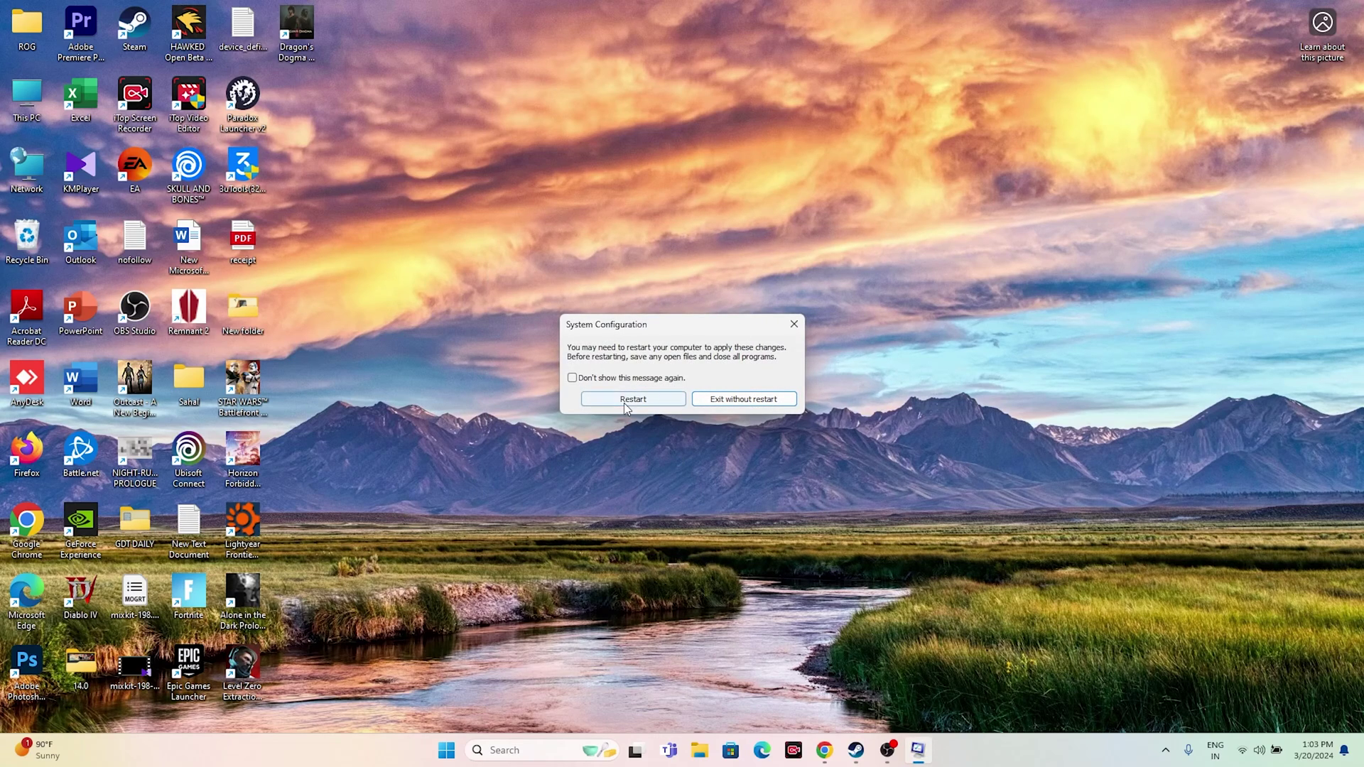
click(794, 324)
click(871, 750)
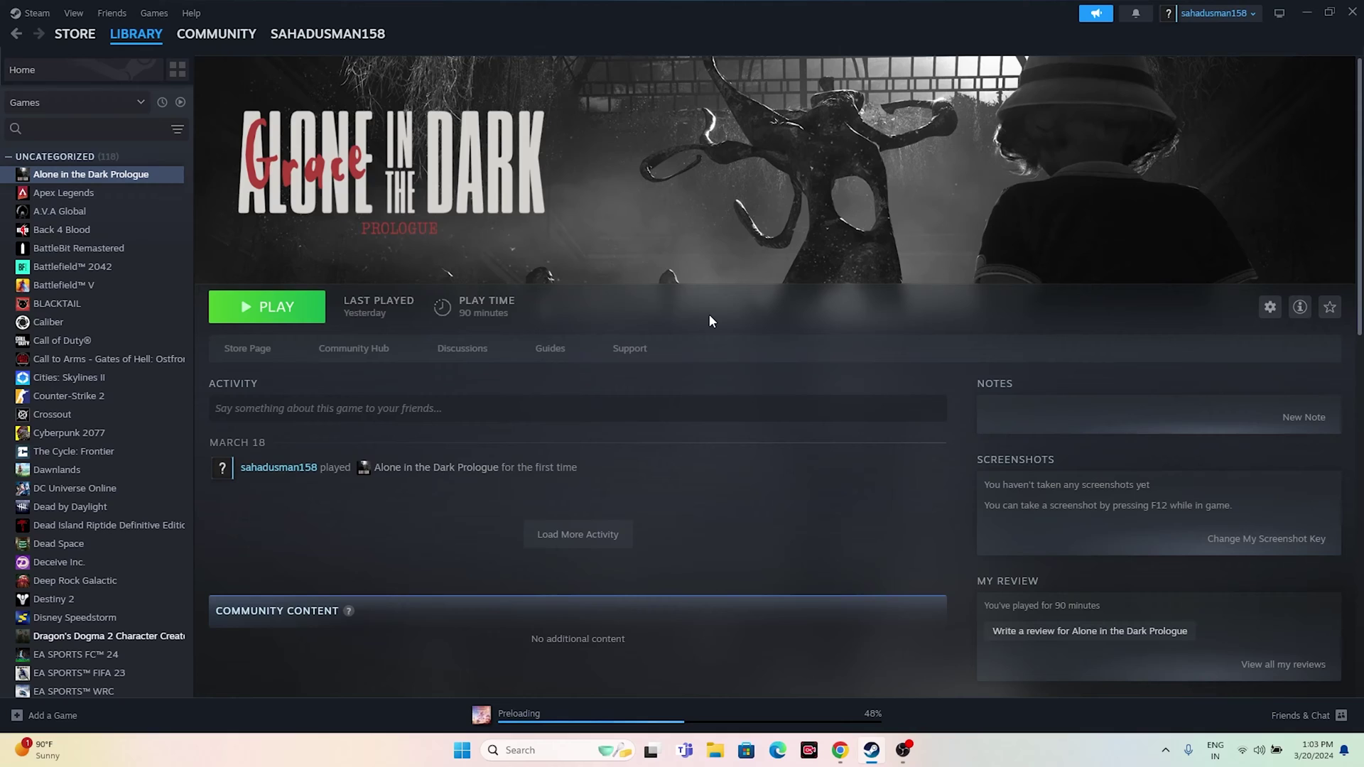
- Set Alone in the Dark Prologue's launch options to -dx12 and close its Properties
right_click(98, 179)
click(137, 286)
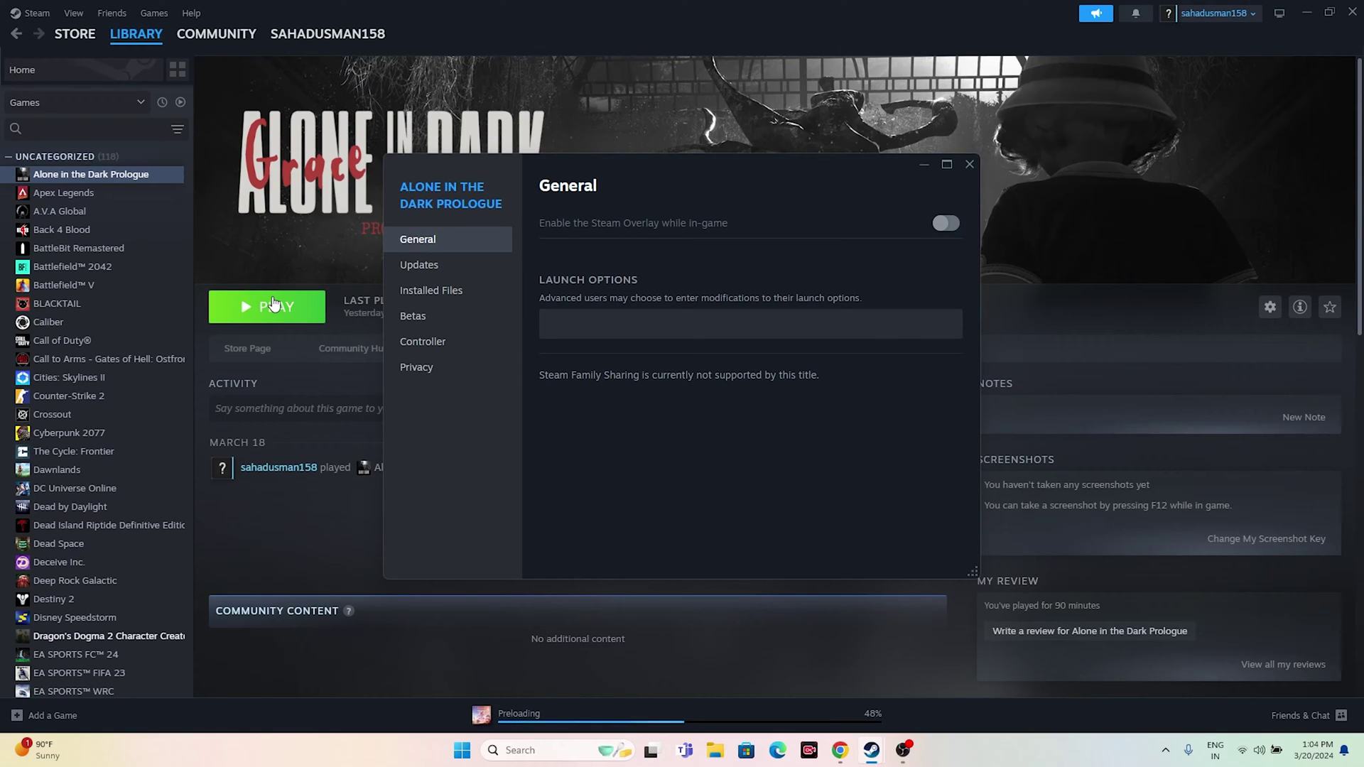
click(597, 320)
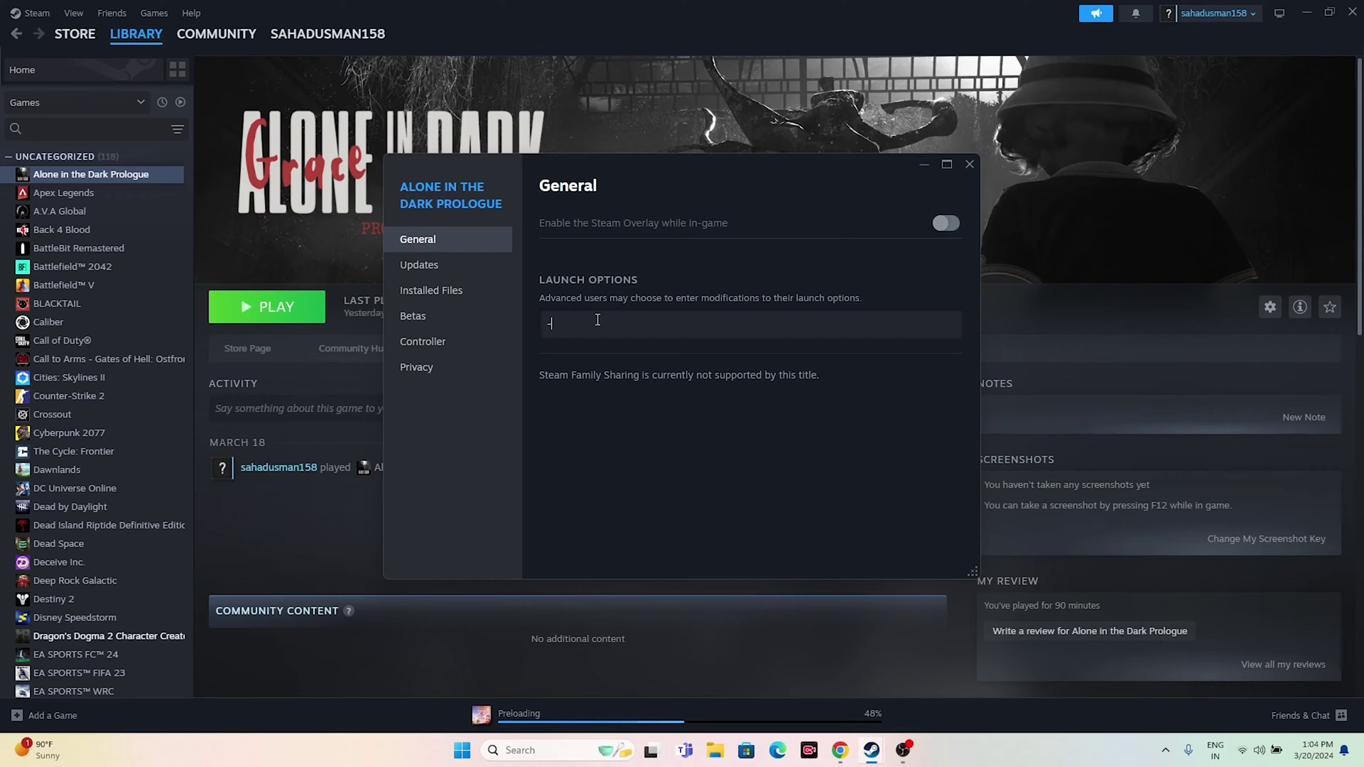
text(-dx)
key(BackSpace)
text(2)
click(969, 164)
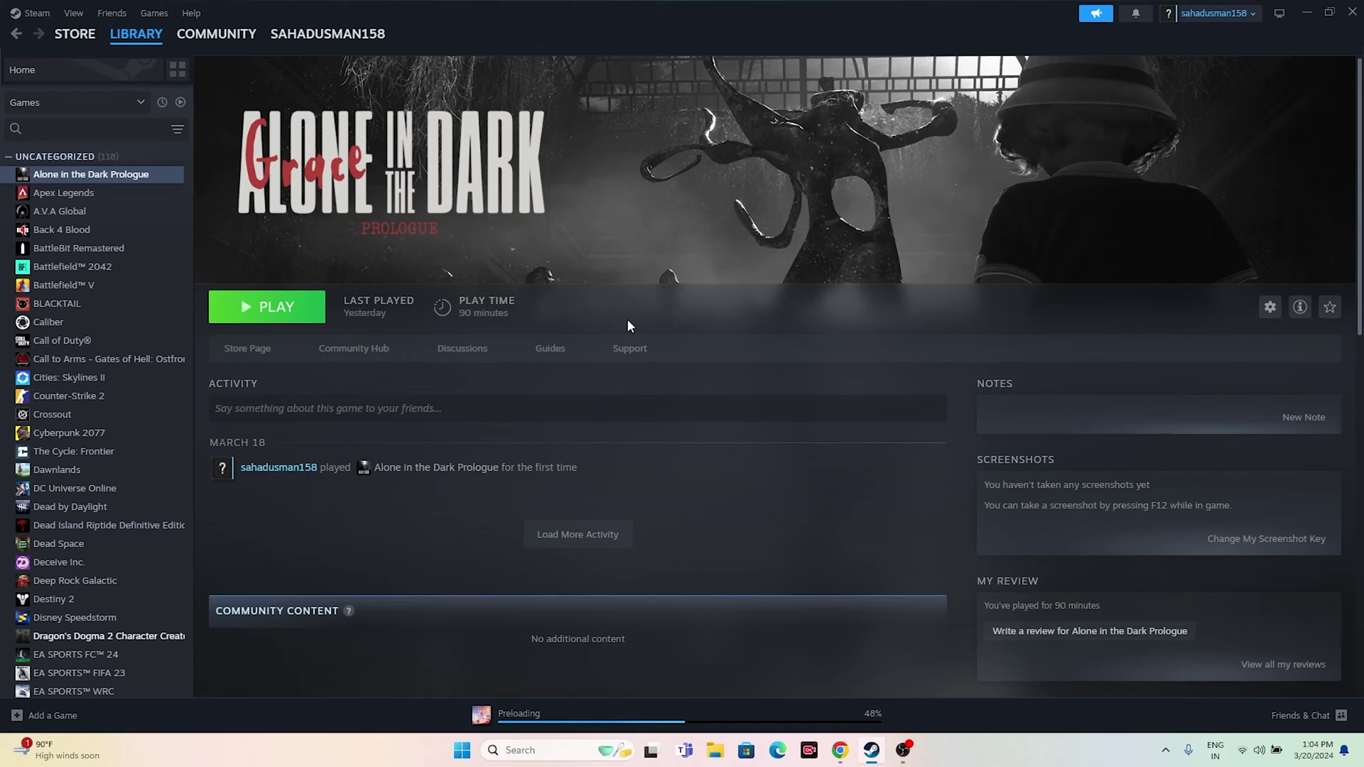
- Minimize Steam and open Windows Graphics settings to browse for a custom app
click(1306, 12)
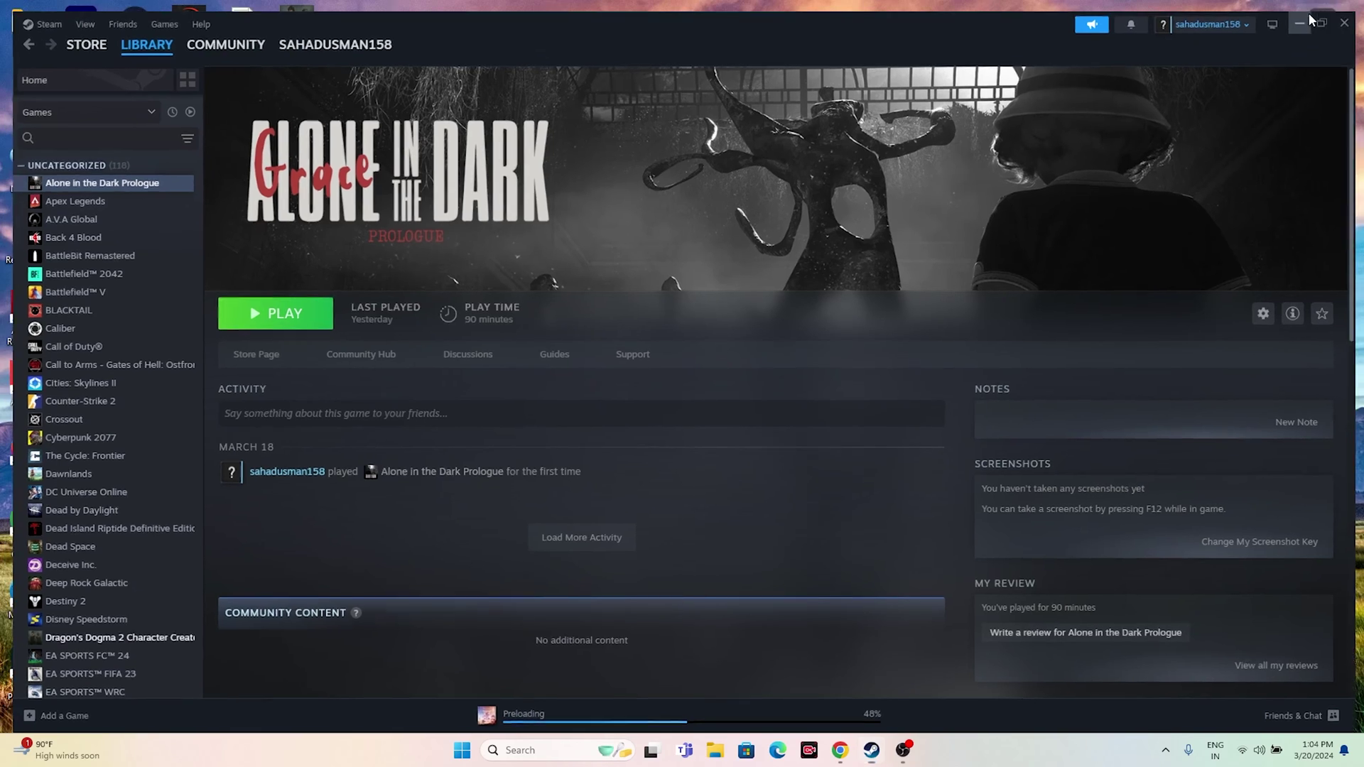
click(528, 756)
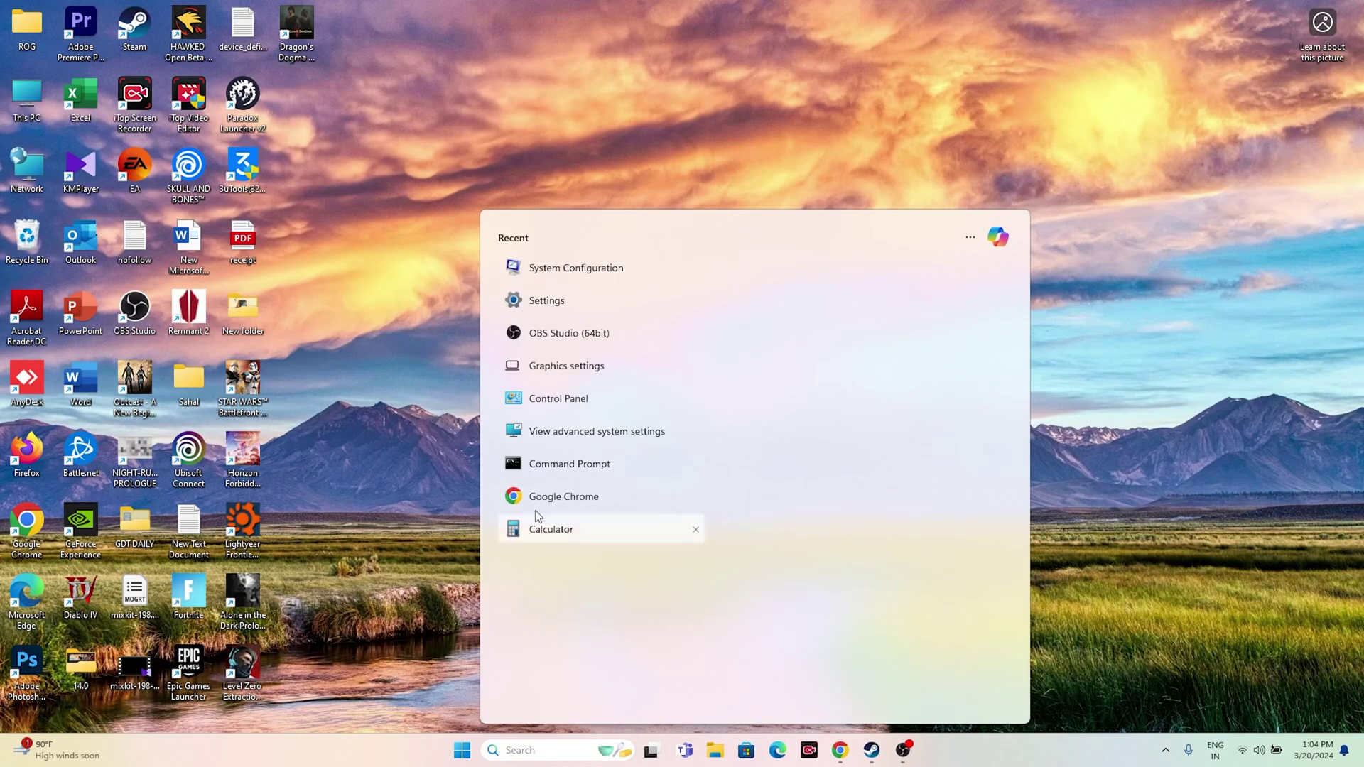
click(559, 366)
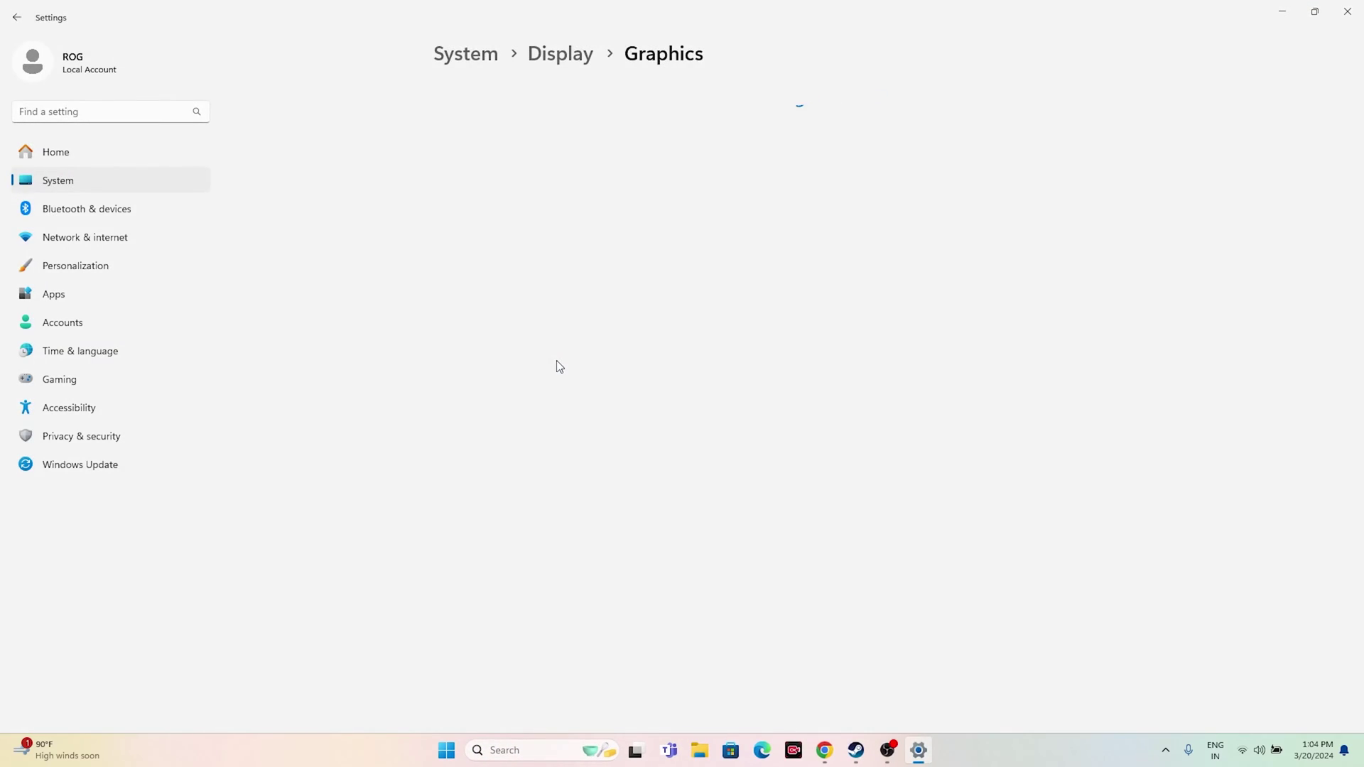
click(467, 254)
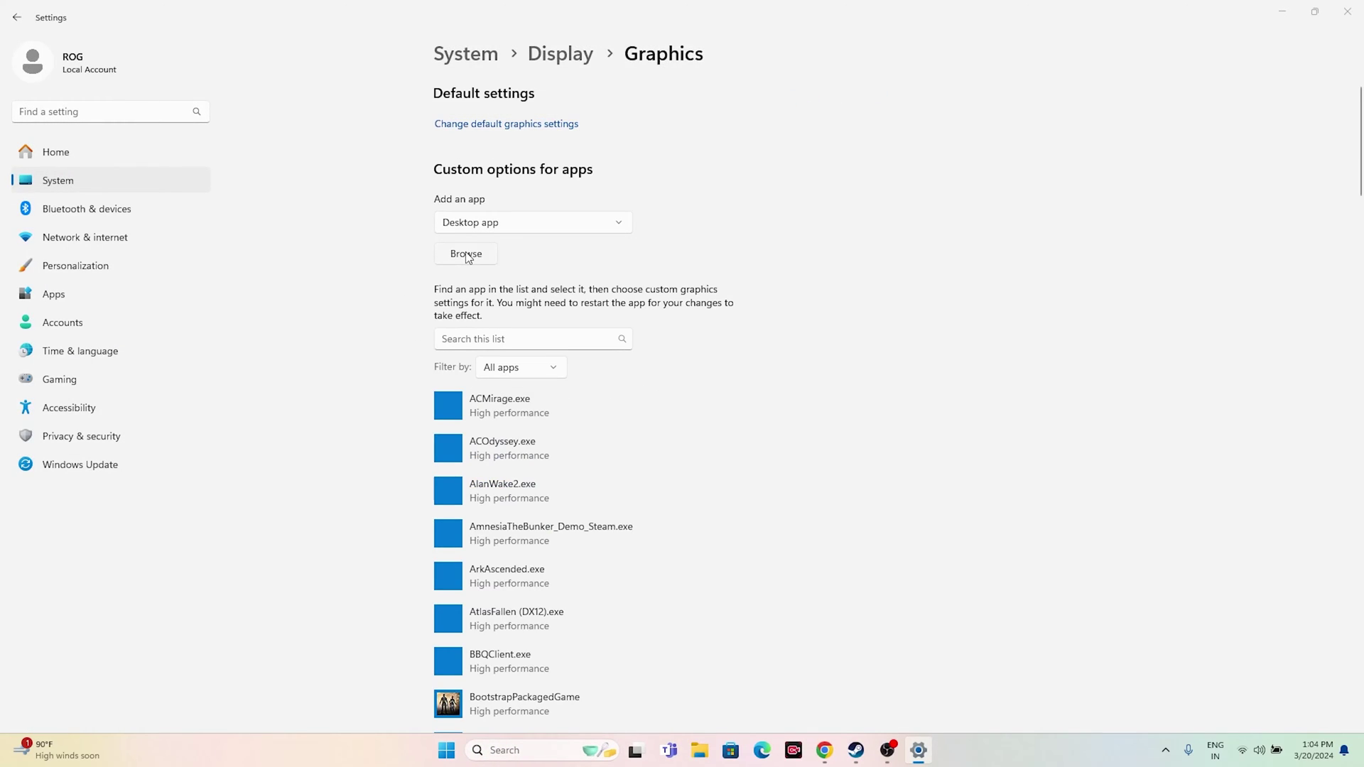
- Select AitDPrologue.exe in C:\Program Files (x86)\Steam\steamapps\common\AitD Prologue
scroll(85, 242, down, 5)
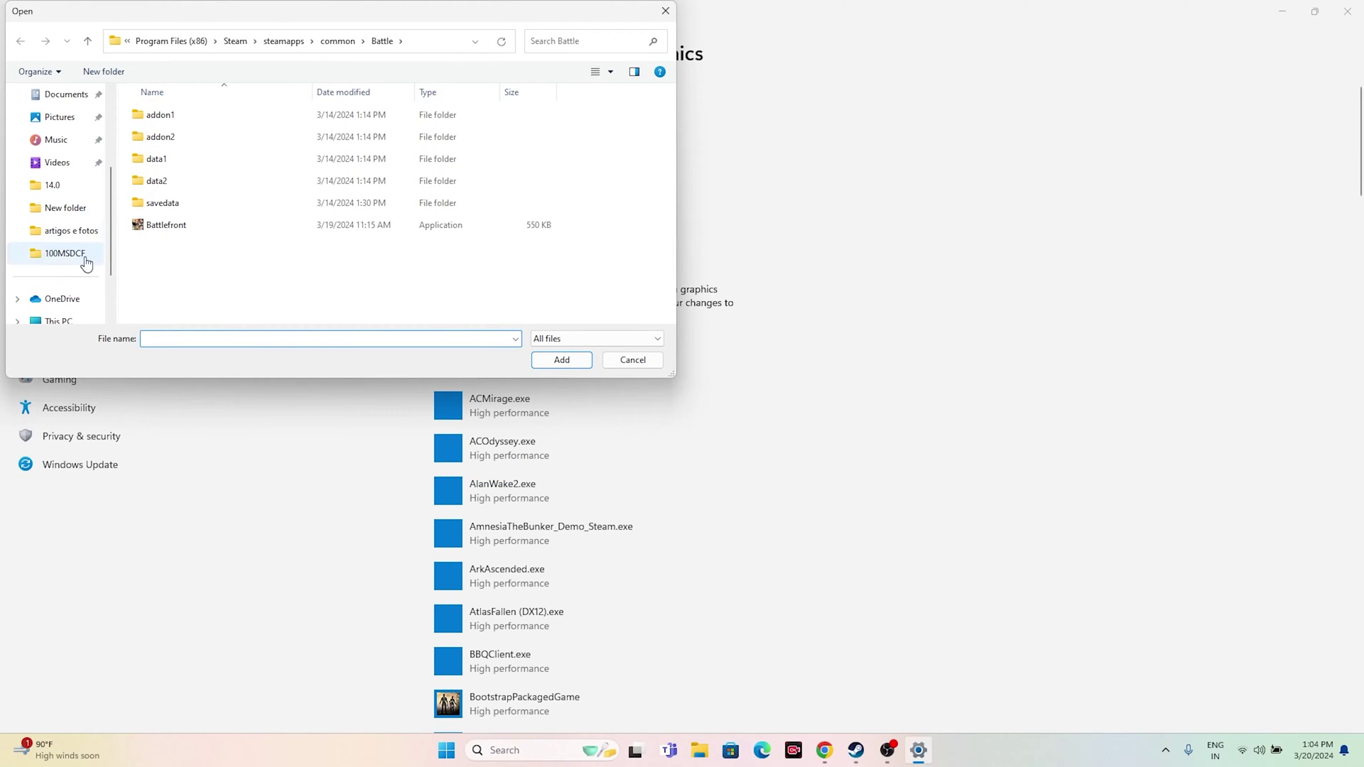
click(59, 253)
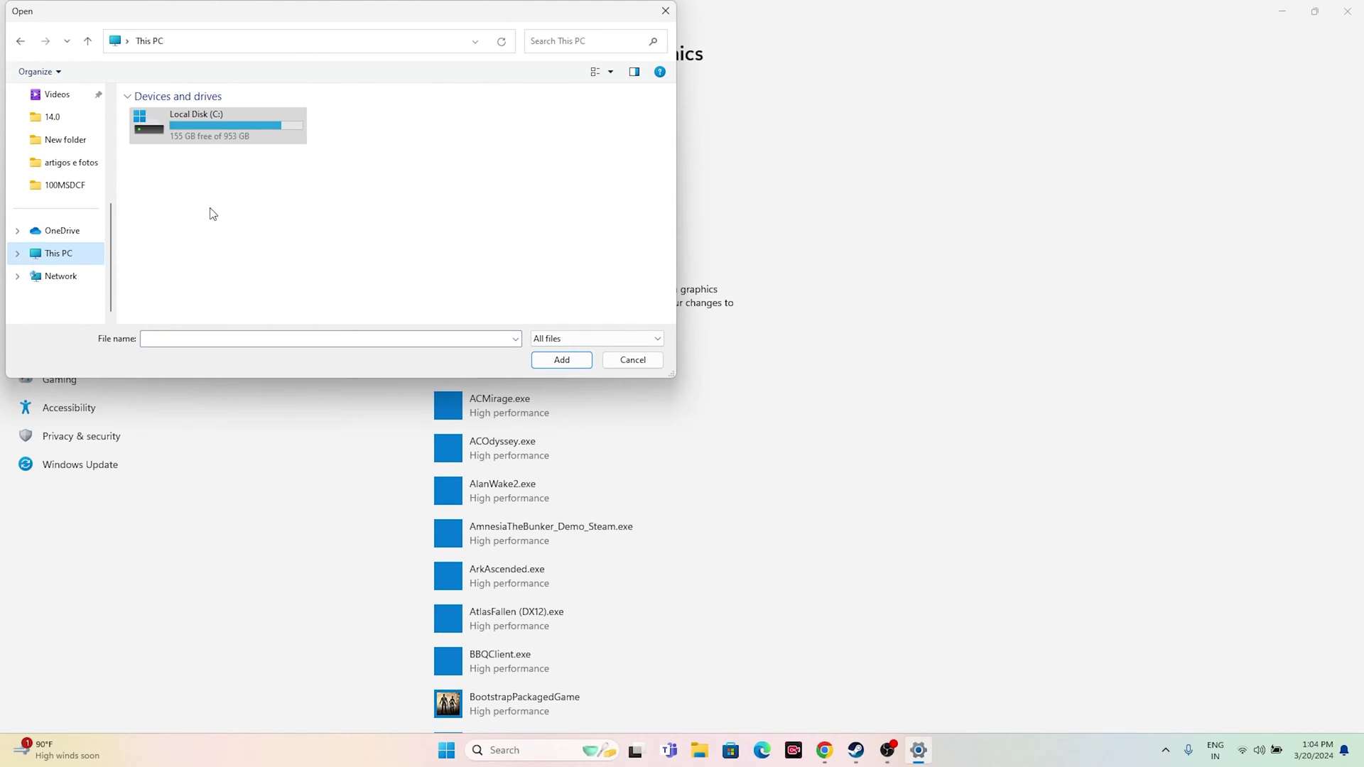
double_click(229, 131)
double_click(211, 247)
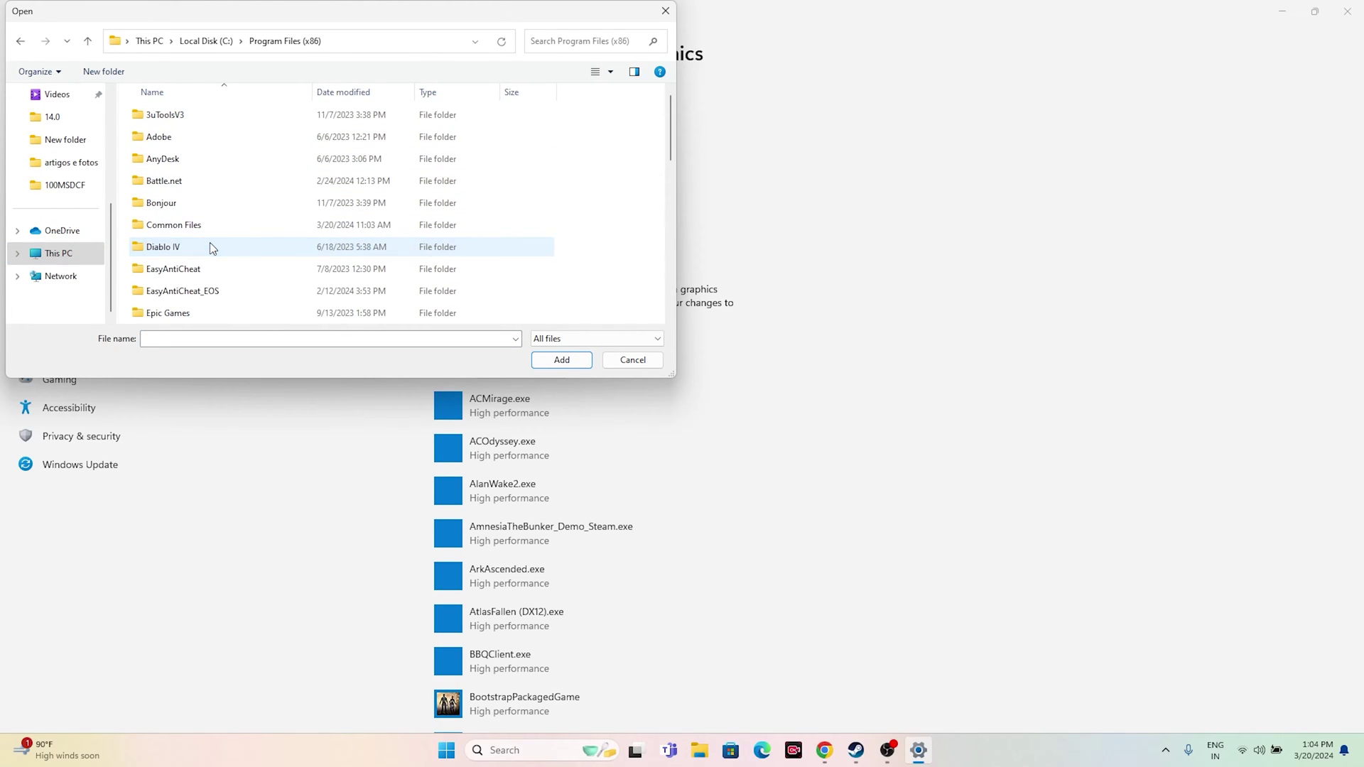
scroll(211, 220, down, 5)
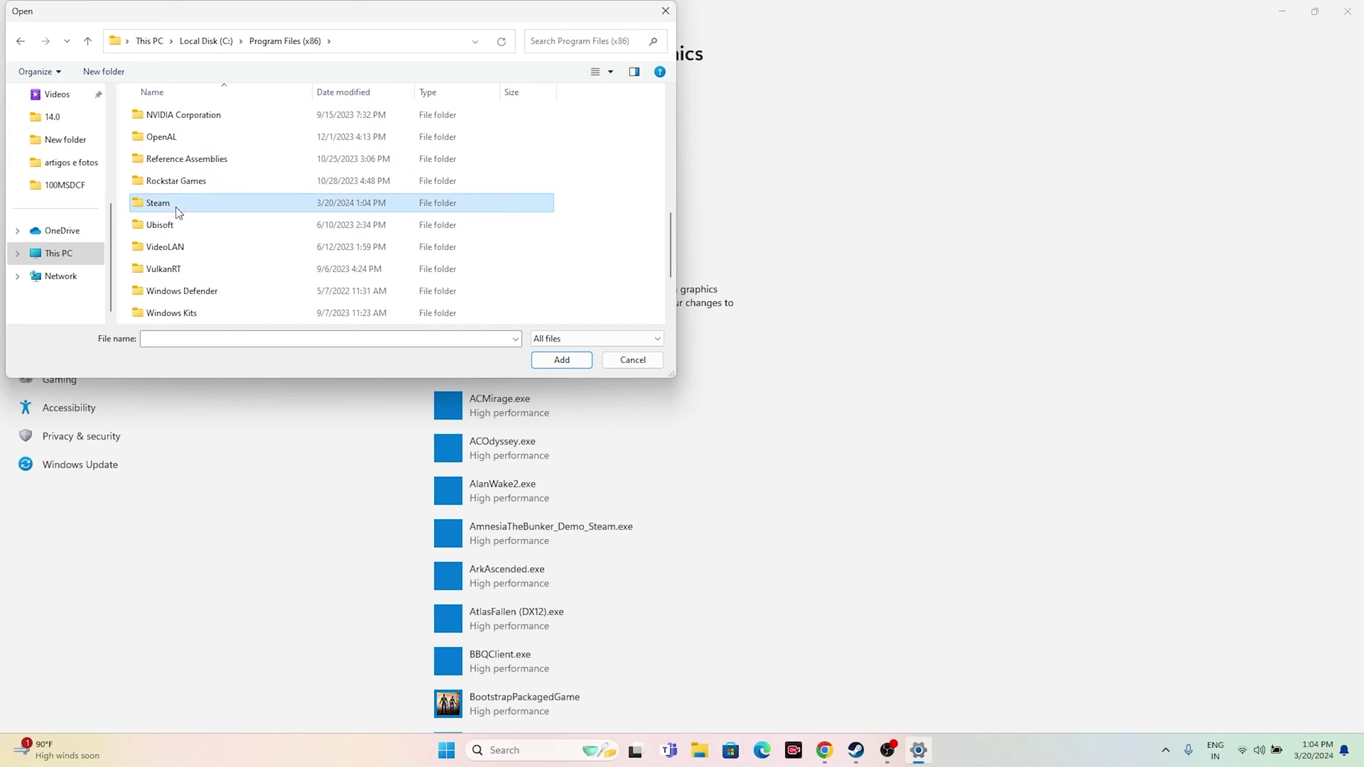
double_click(177, 206)
scroll(192, 213, down, 2)
double_click(188, 253)
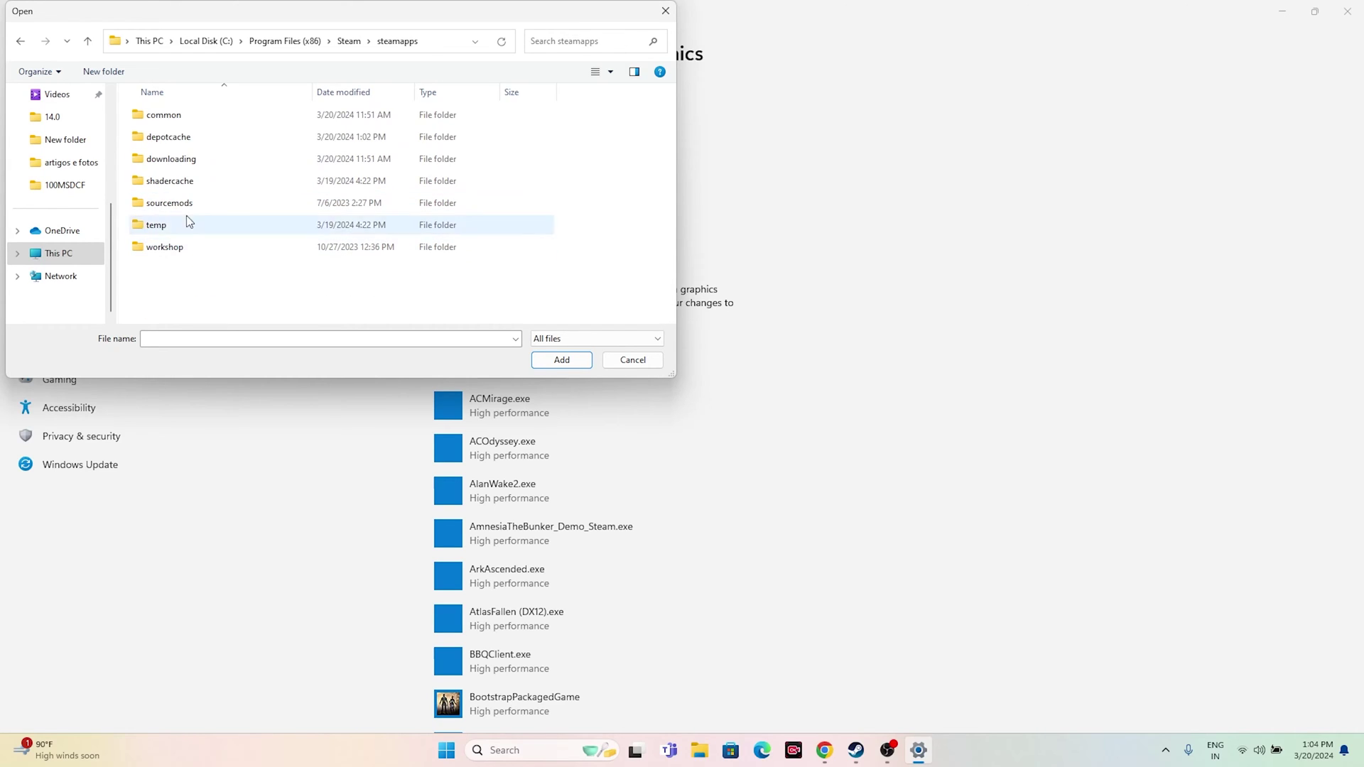
double_click(177, 115)
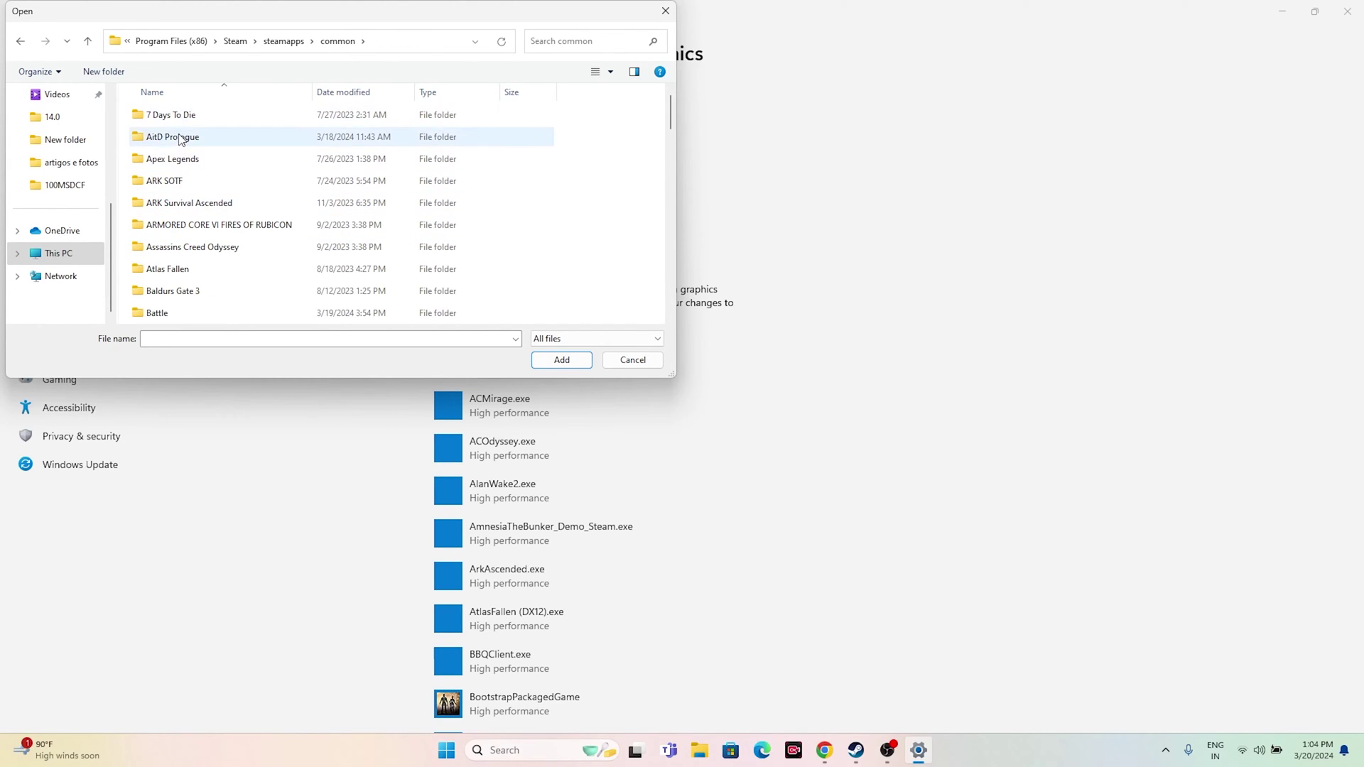
double_click(169, 185)
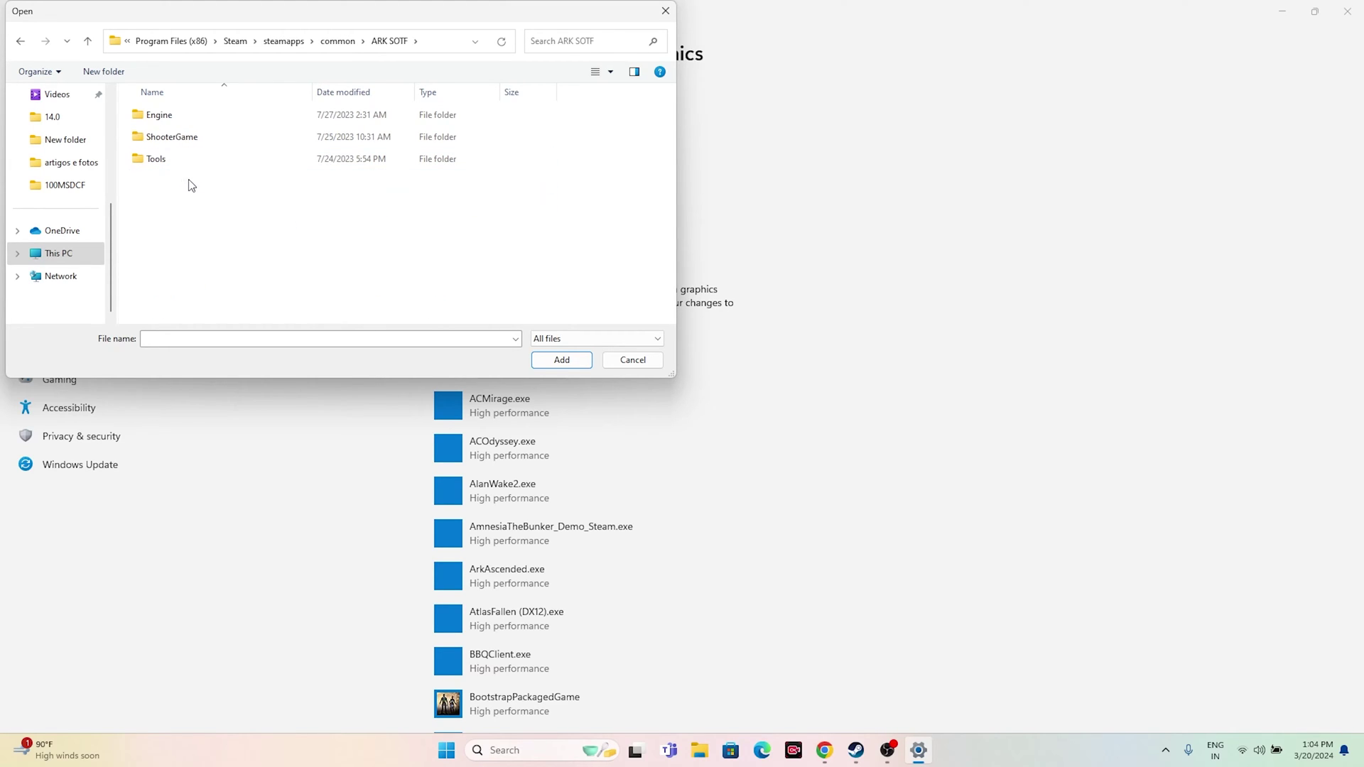
click(87, 41)
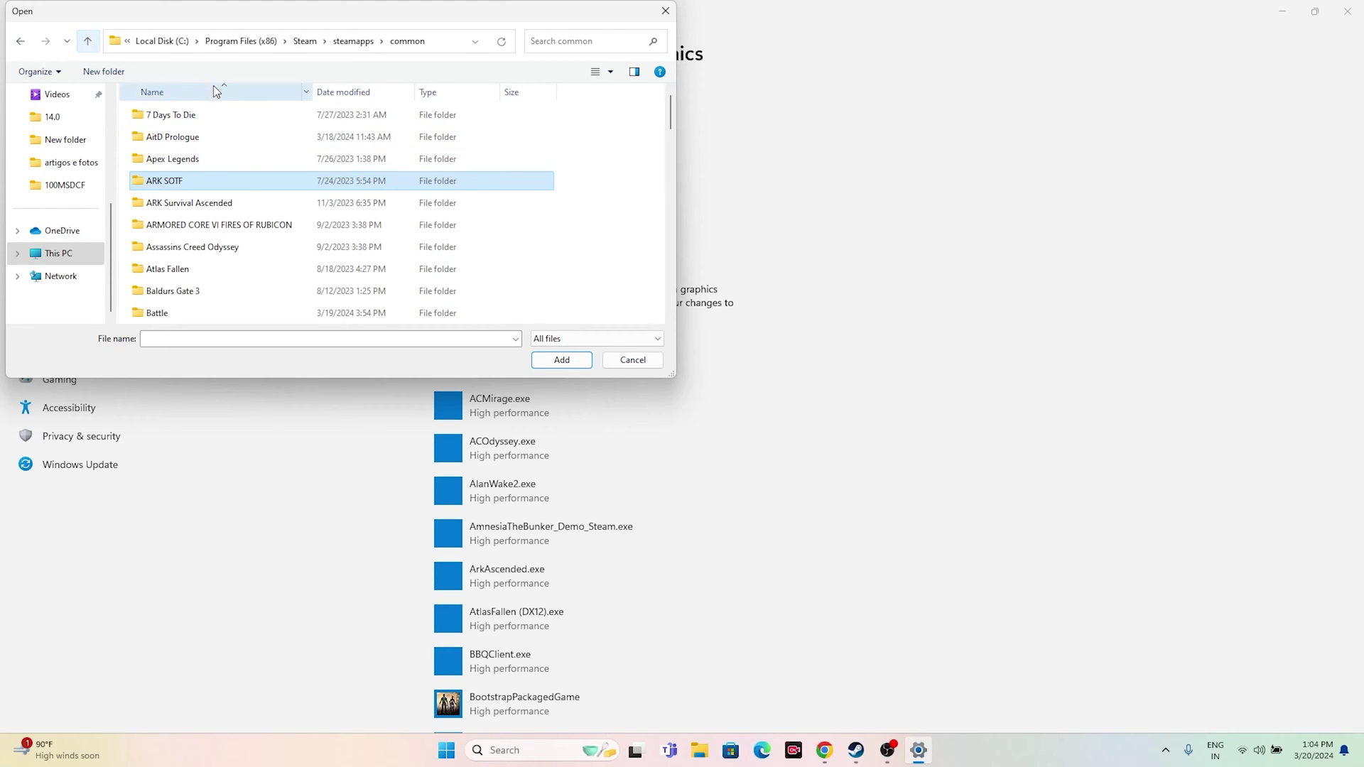
double_click(196, 146)
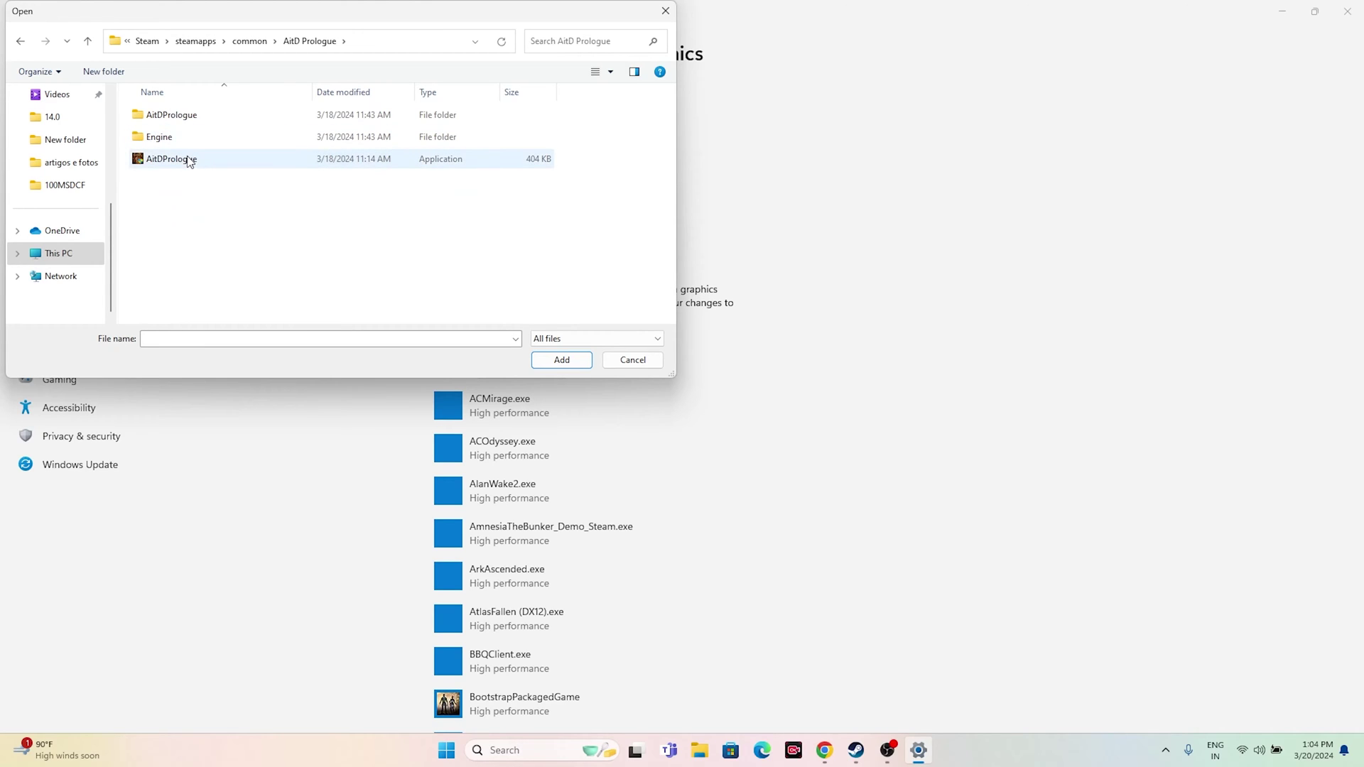
click(189, 159)
- Add AitDPrologue.exe to the graphics list and save it as High performance
click(535, 363)
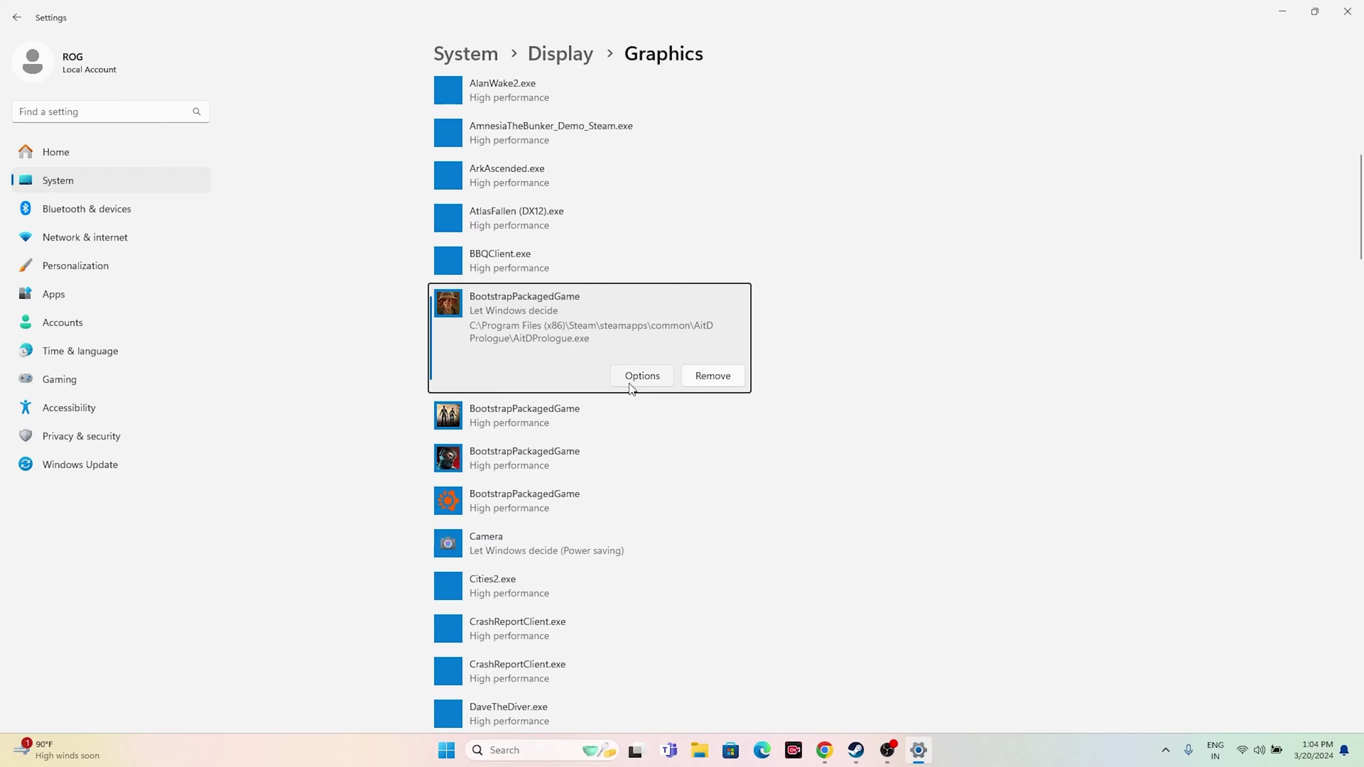
click(630, 383)
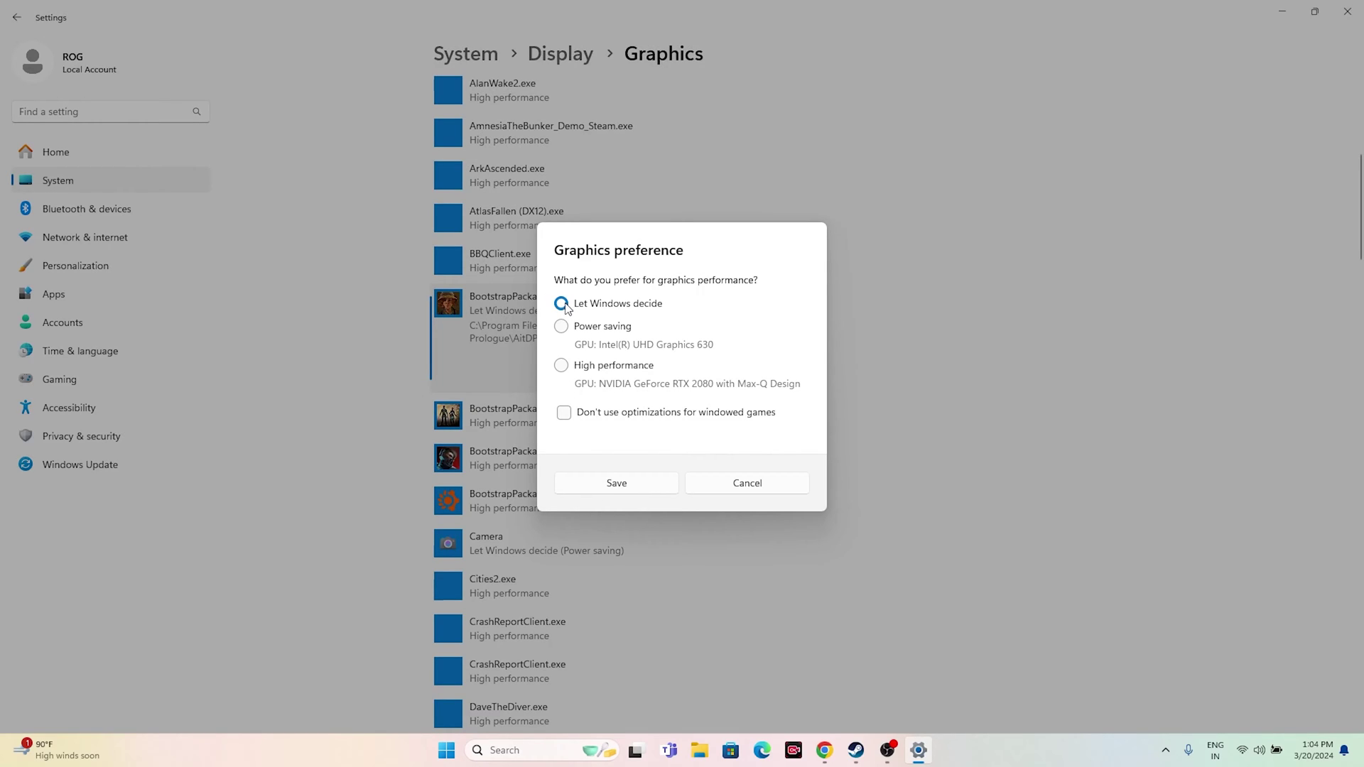
click(561, 365)
click(645, 483)
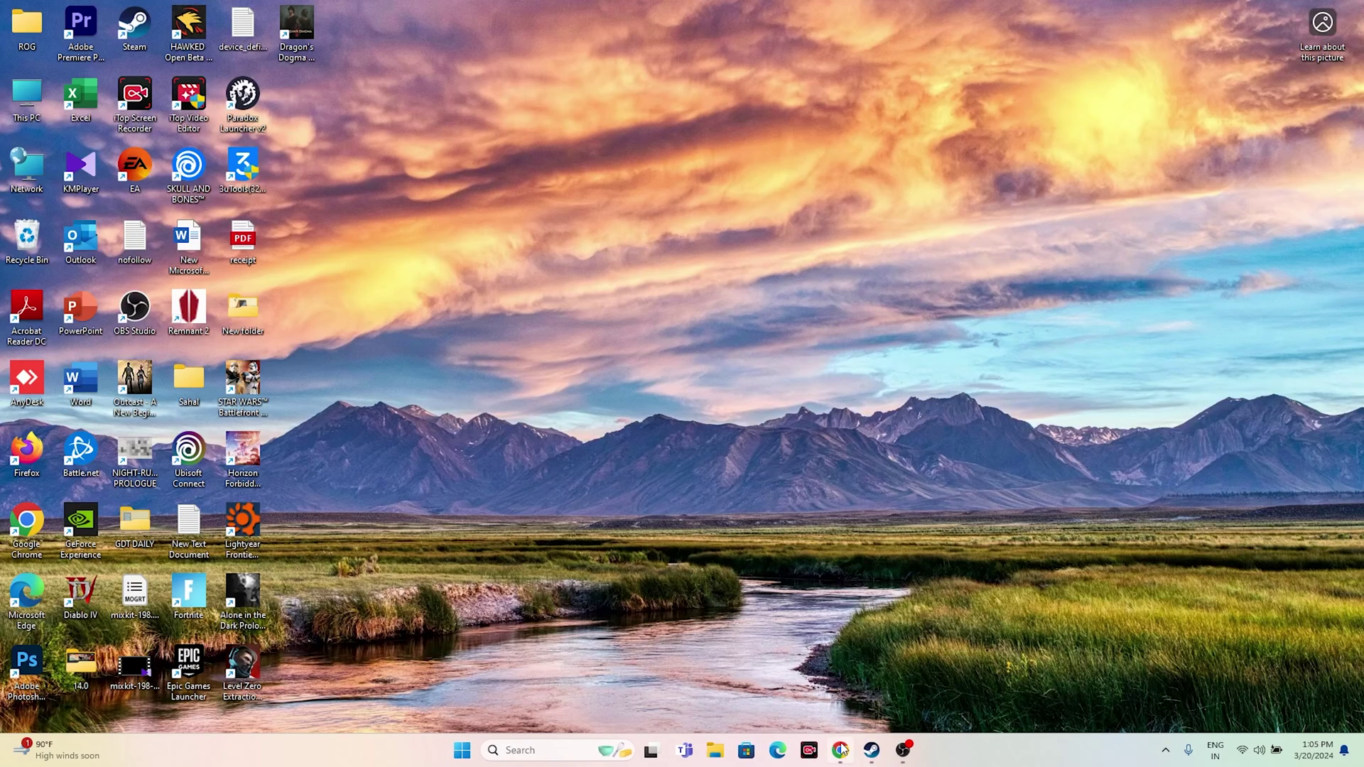
- Minimize Steam and open Task Manager full screen from the Start quick-link menu
click(866, 750)
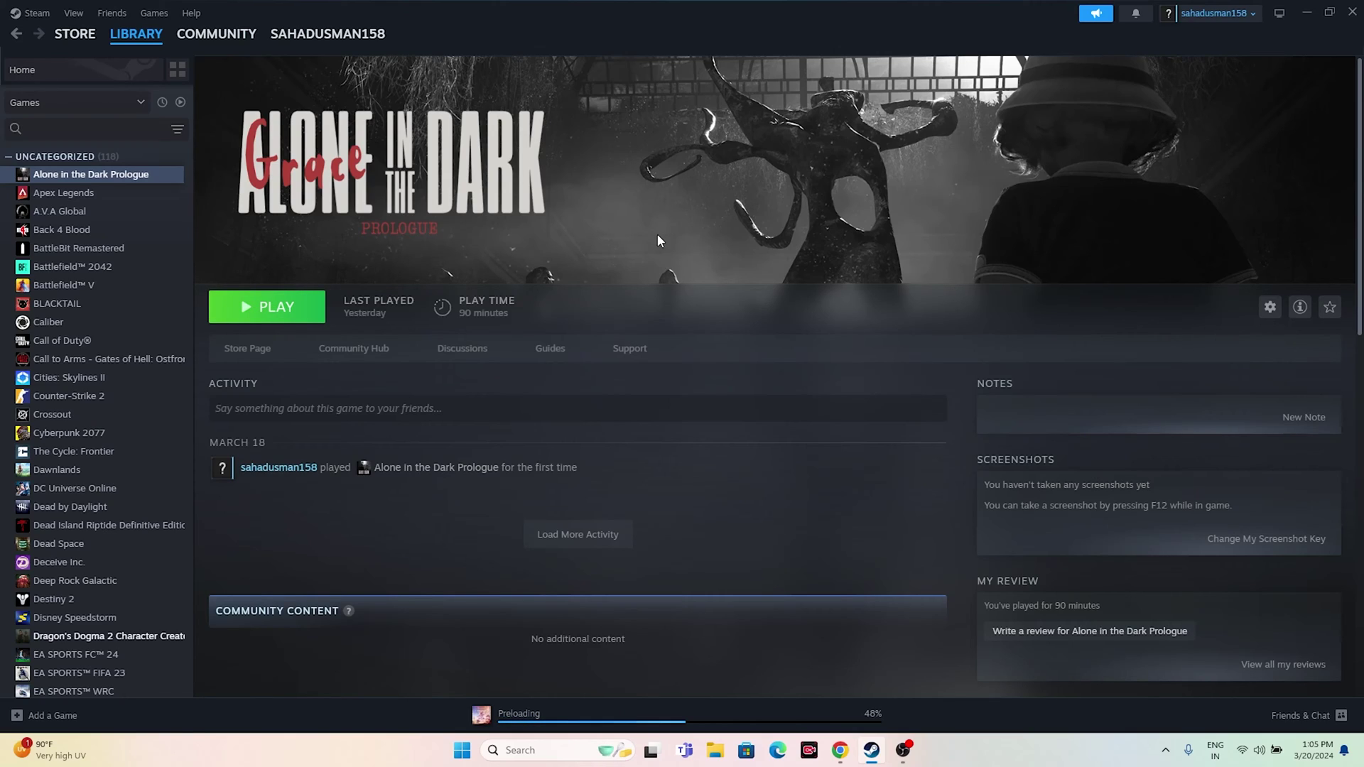
click(1306, 13)
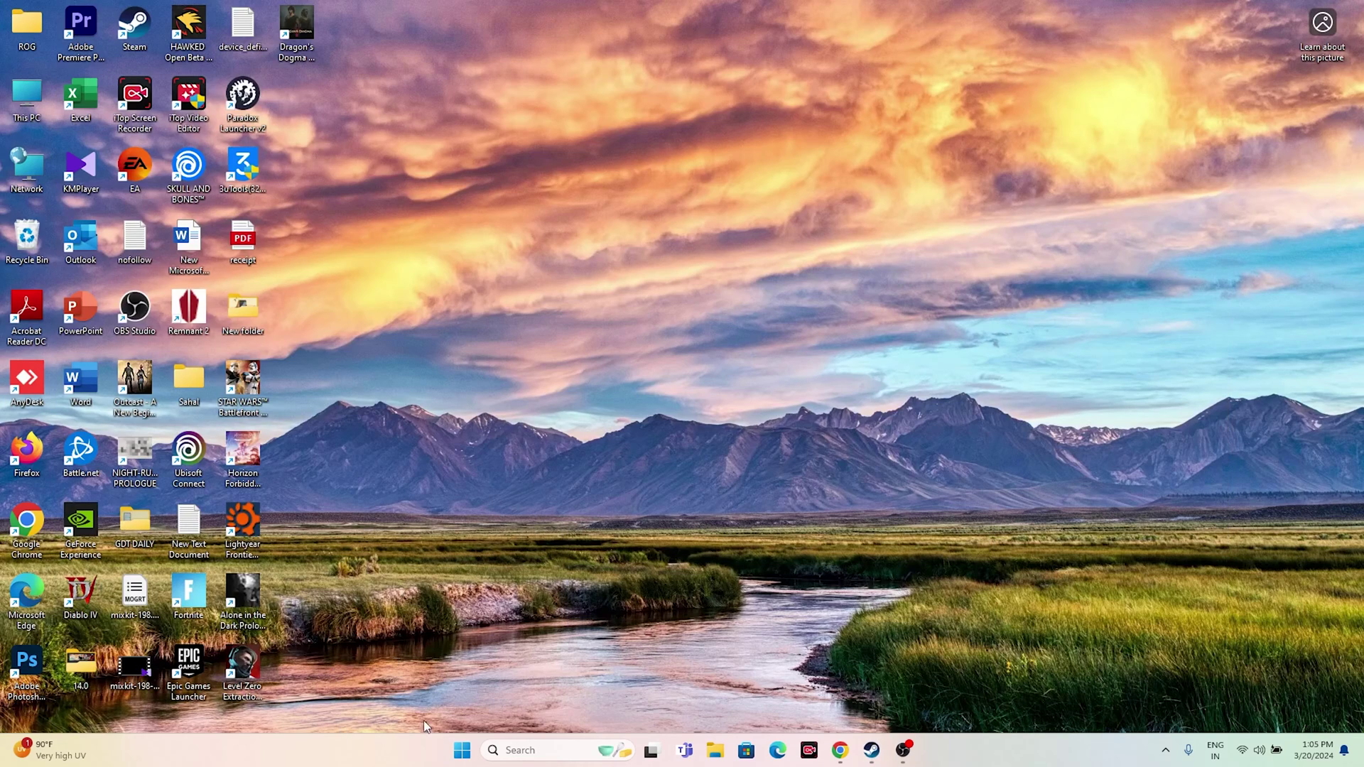
right_click(463, 752)
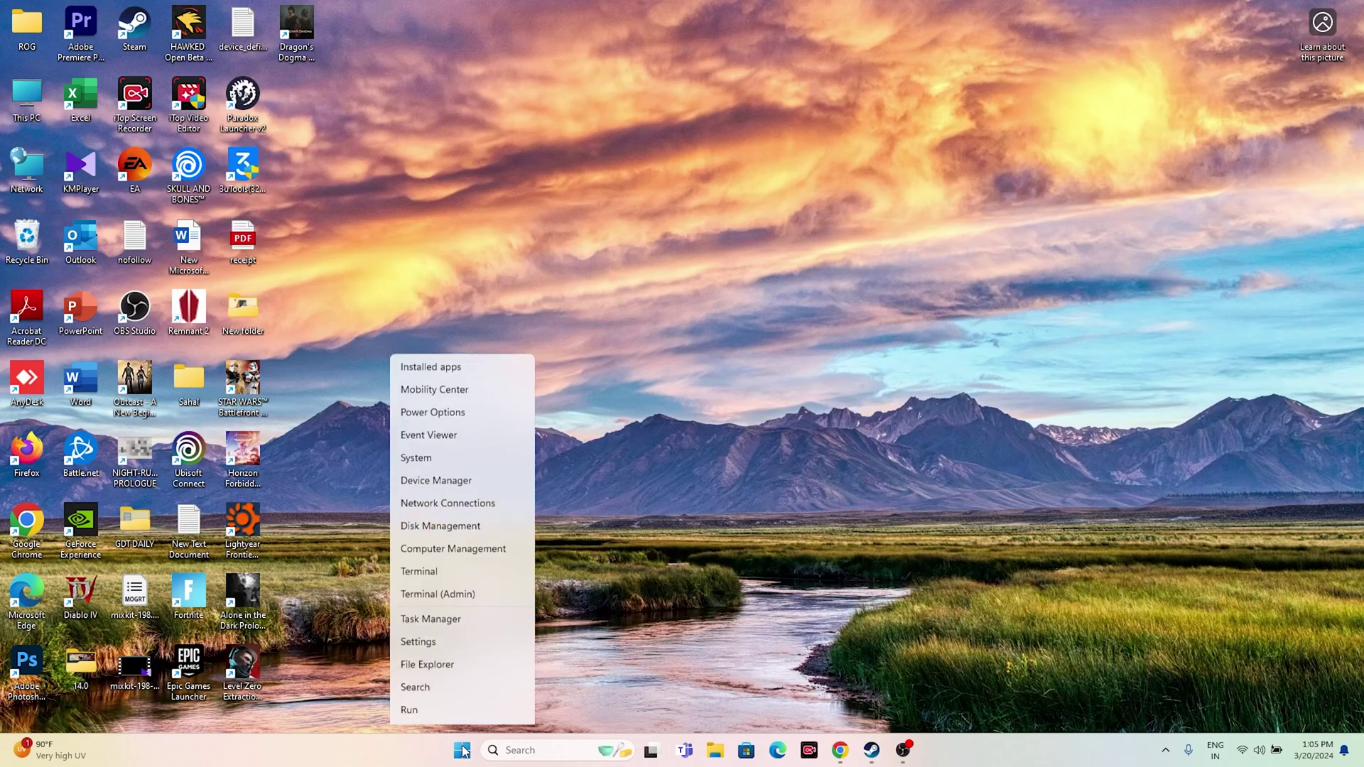
click(469, 574)
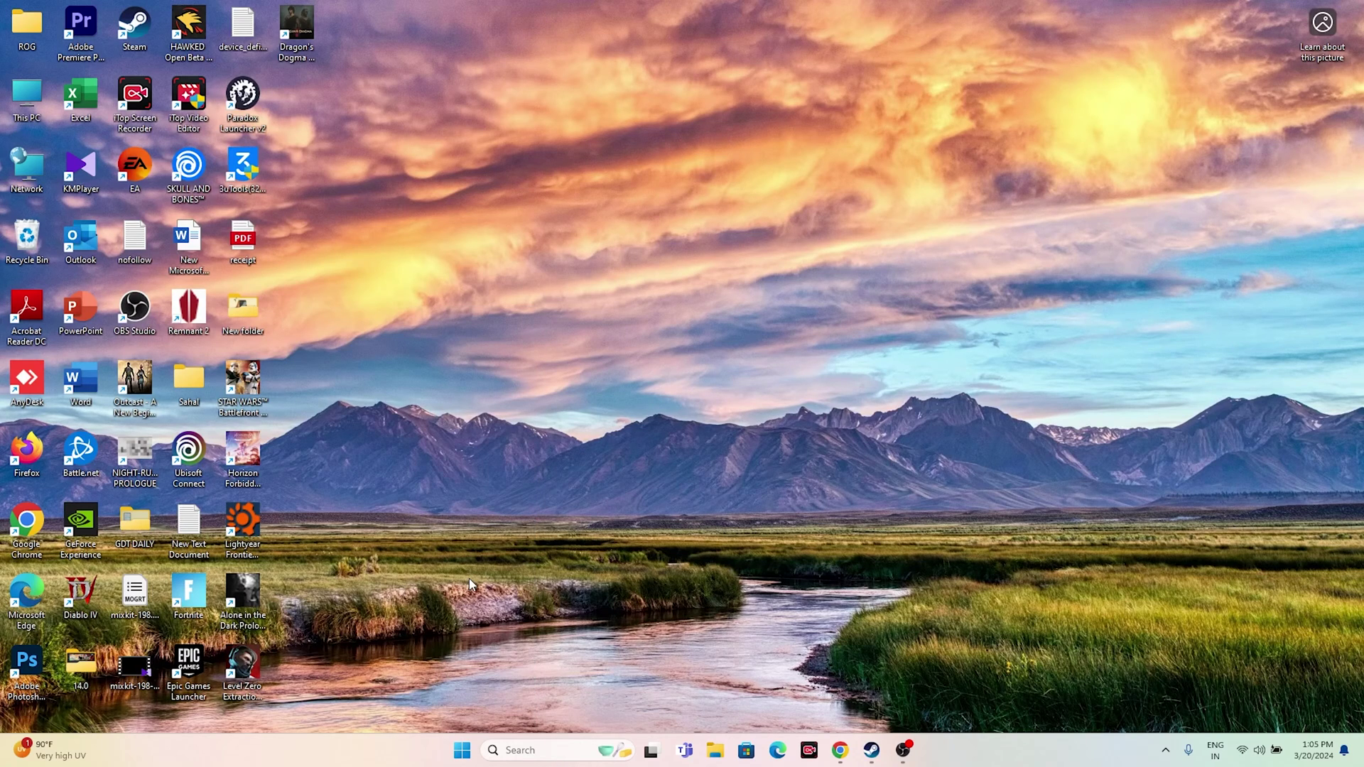
double_click(169, 146)
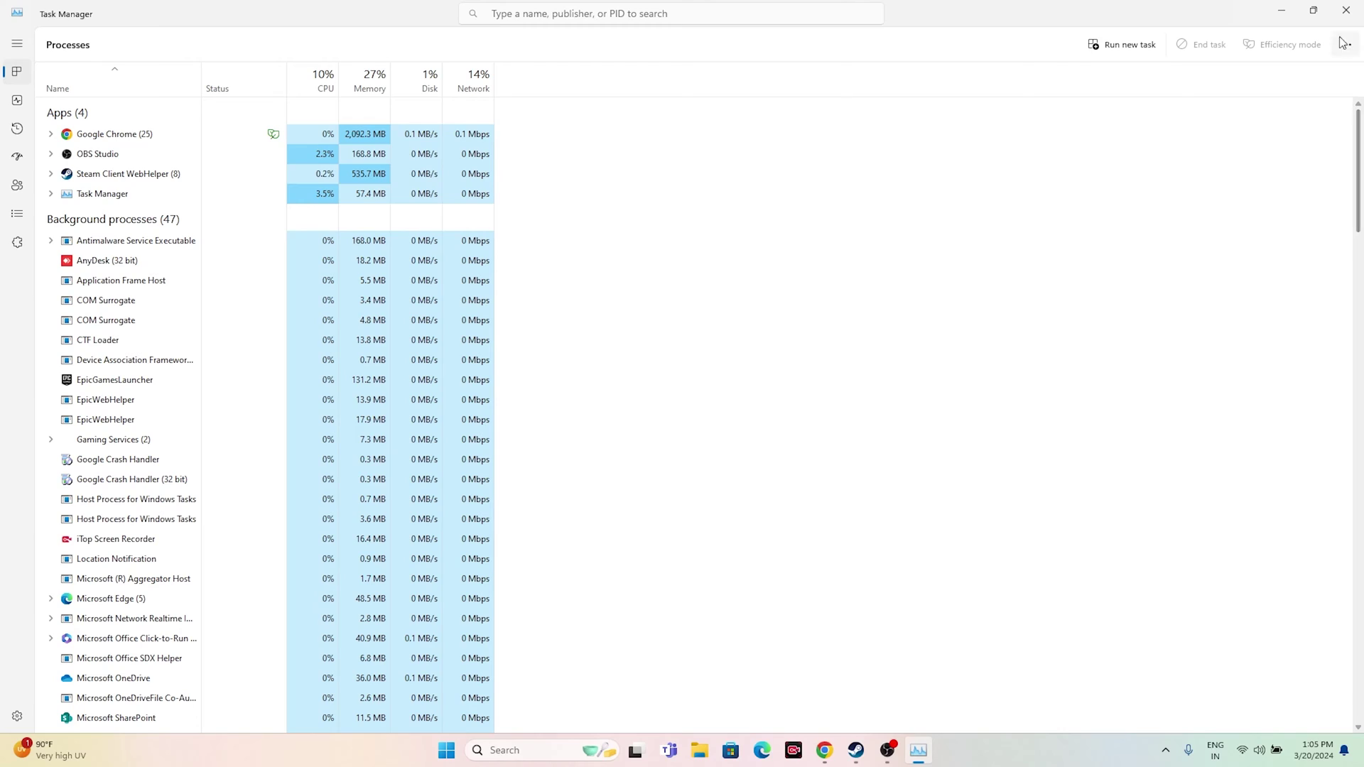
- Close Task Manager and minimize Steam, leaving the desktop showing
click(1345, 10)
click(872, 751)
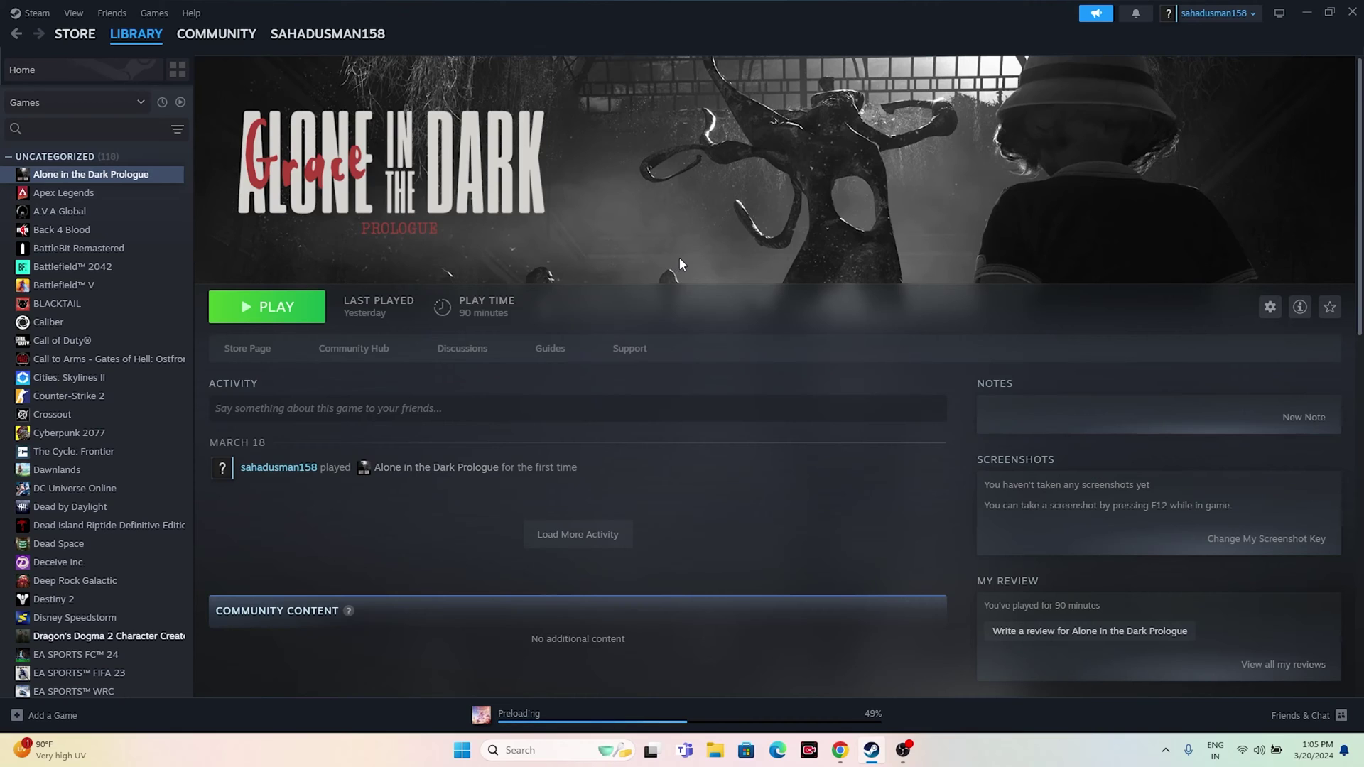
click(1307, 12)
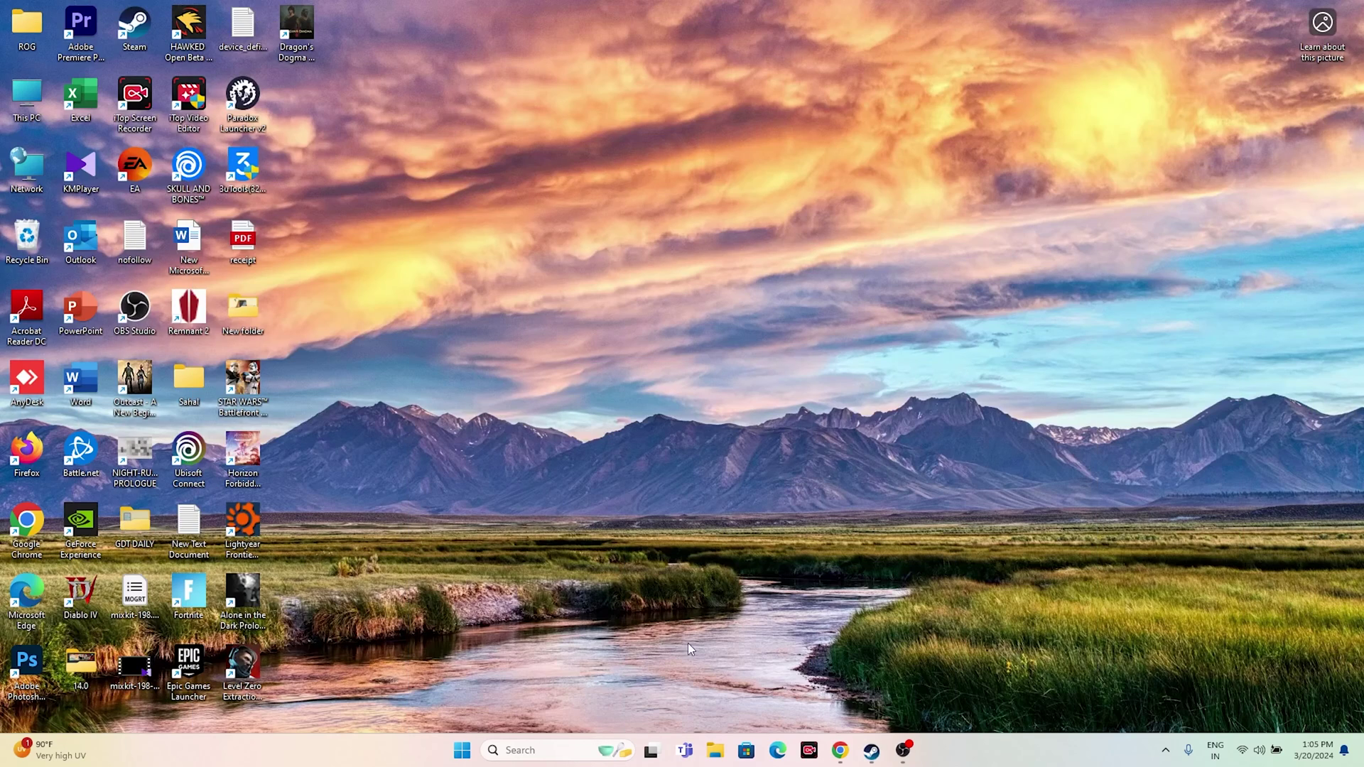
- Search 'view' to reach drive C:'s Virtual Memory dialog, choosing Custom size with Initial size focused
click(547, 750)
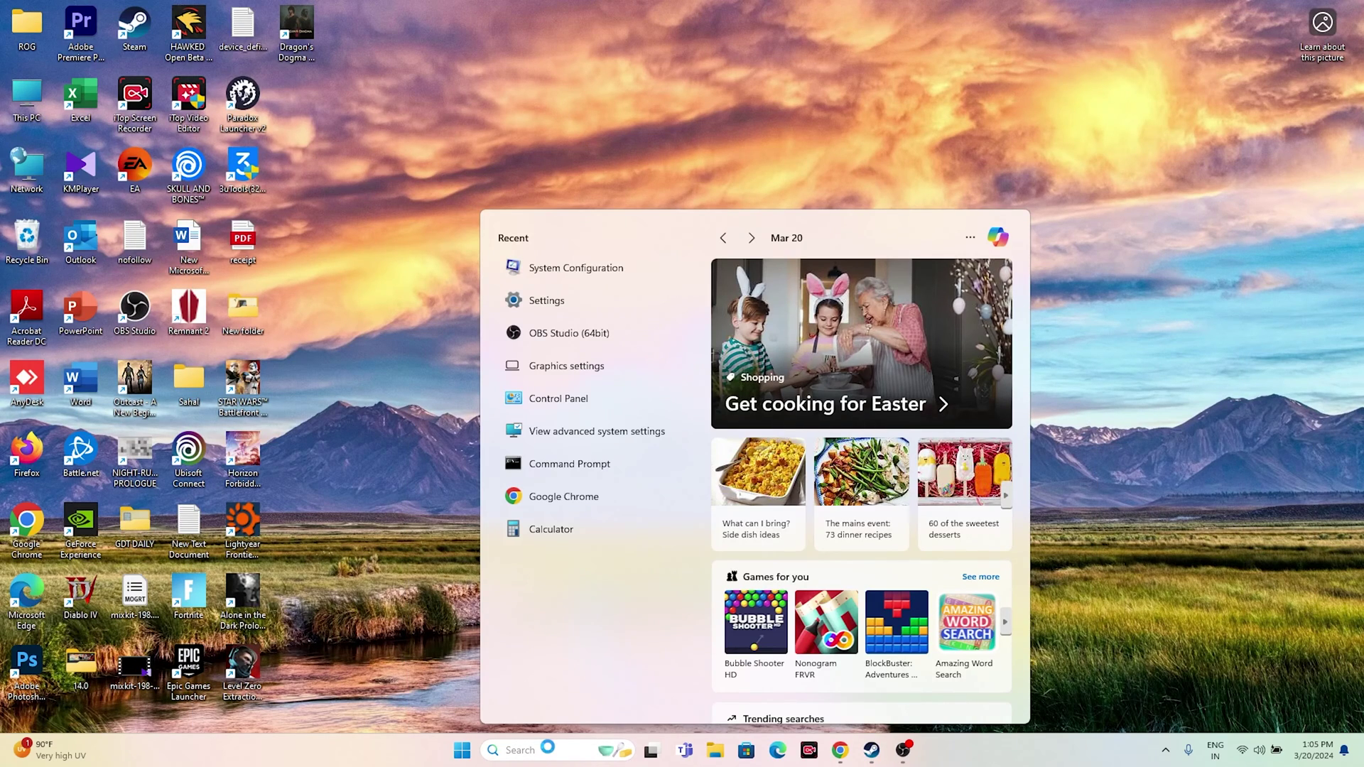
text(view)
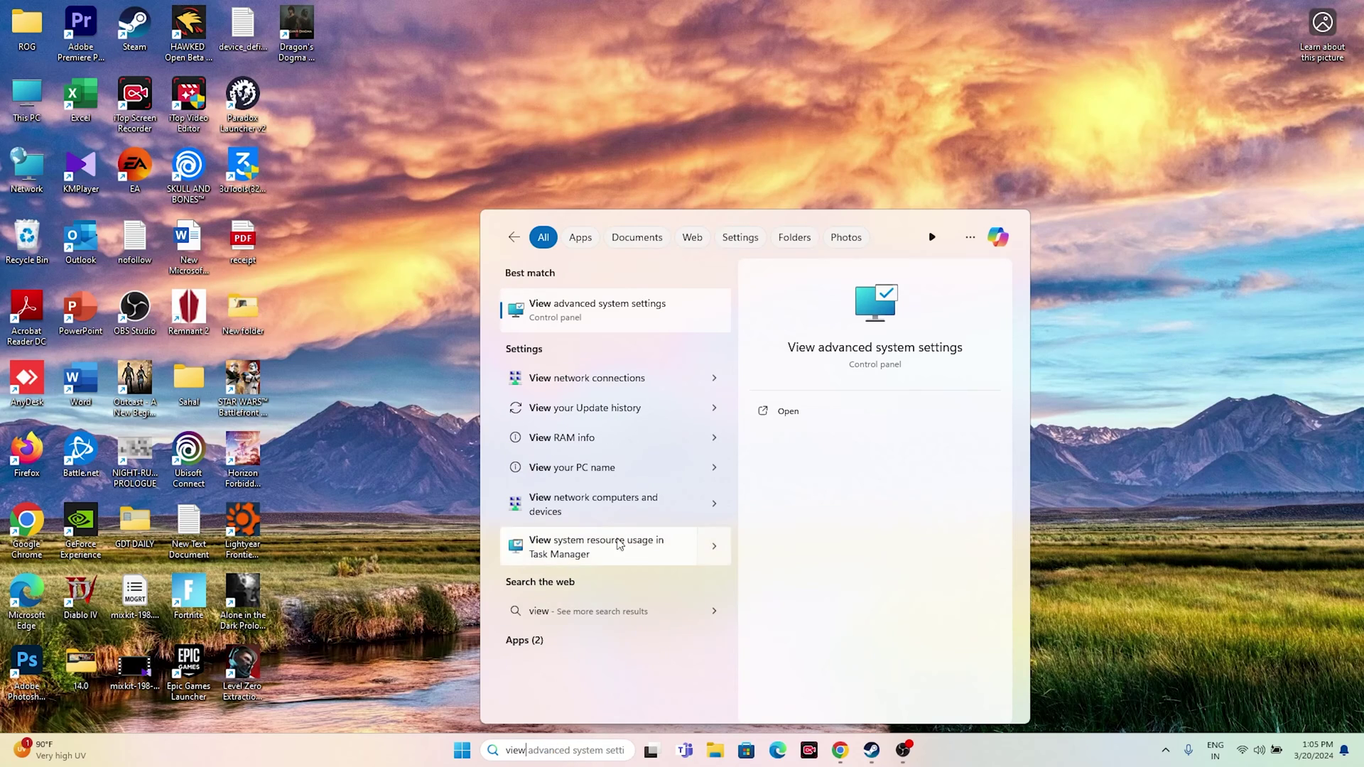
click(617, 317)
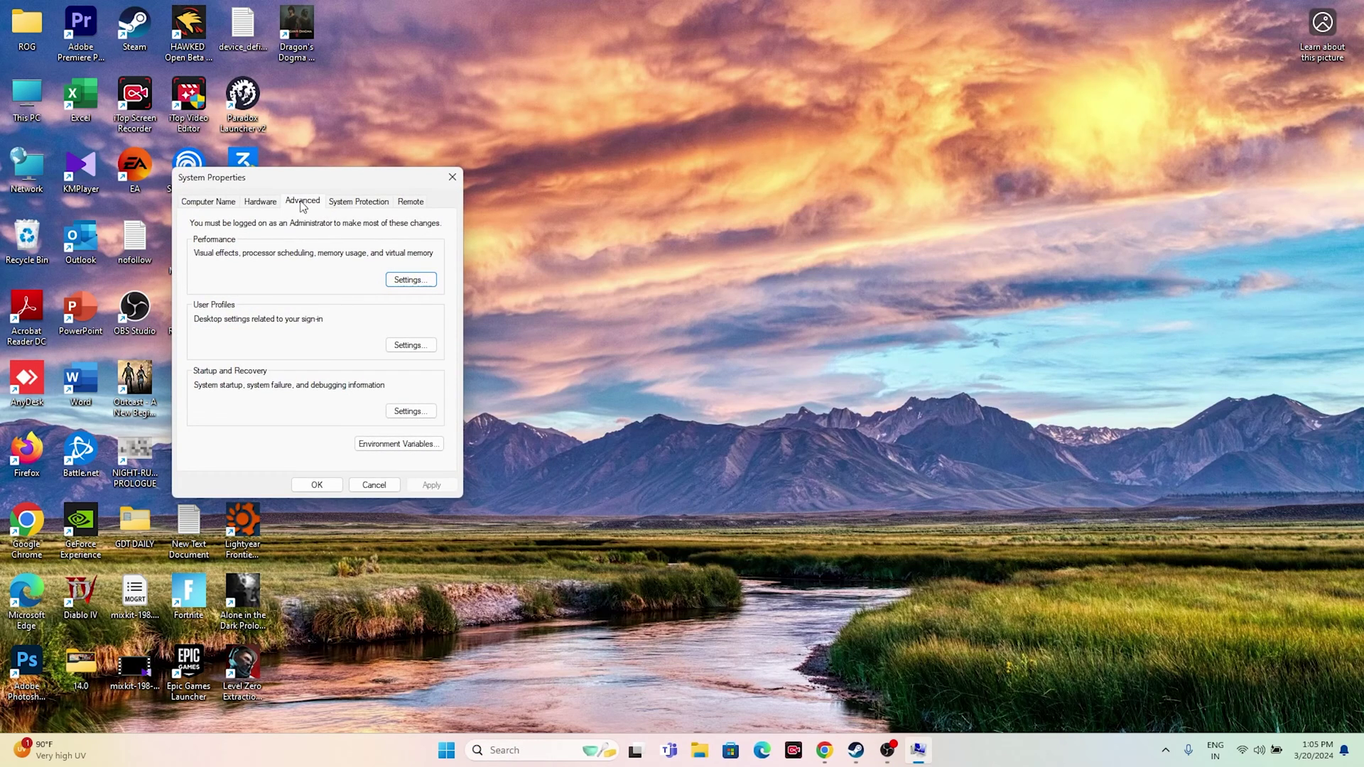
click(408, 279)
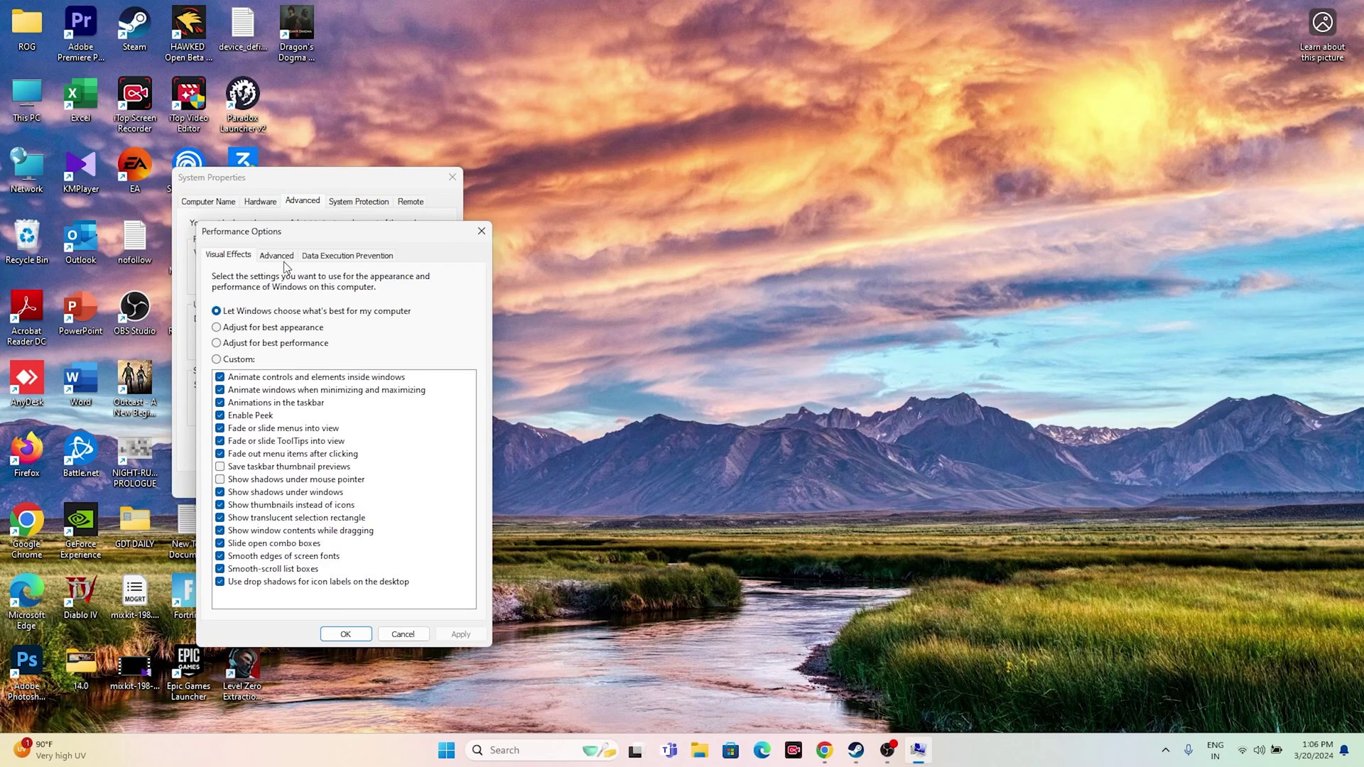
click(283, 257)
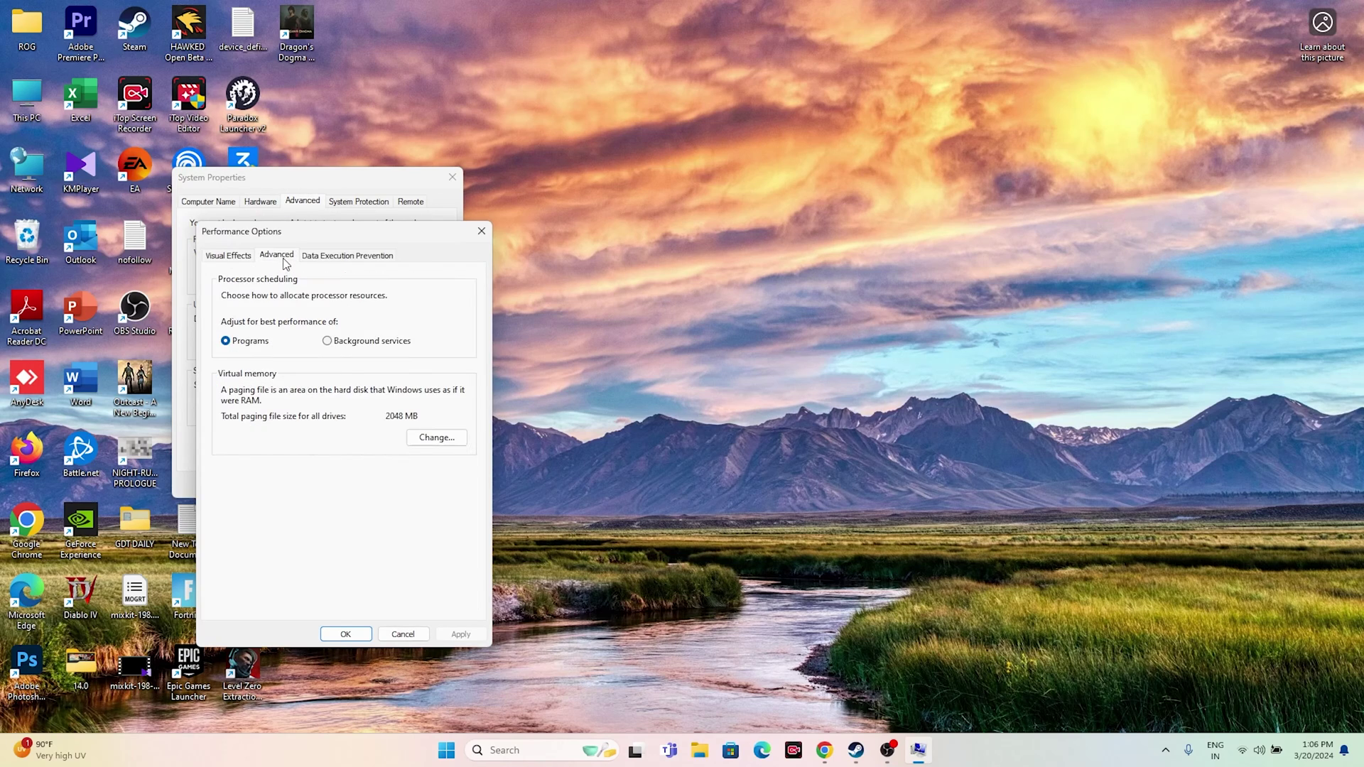
click(436, 437)
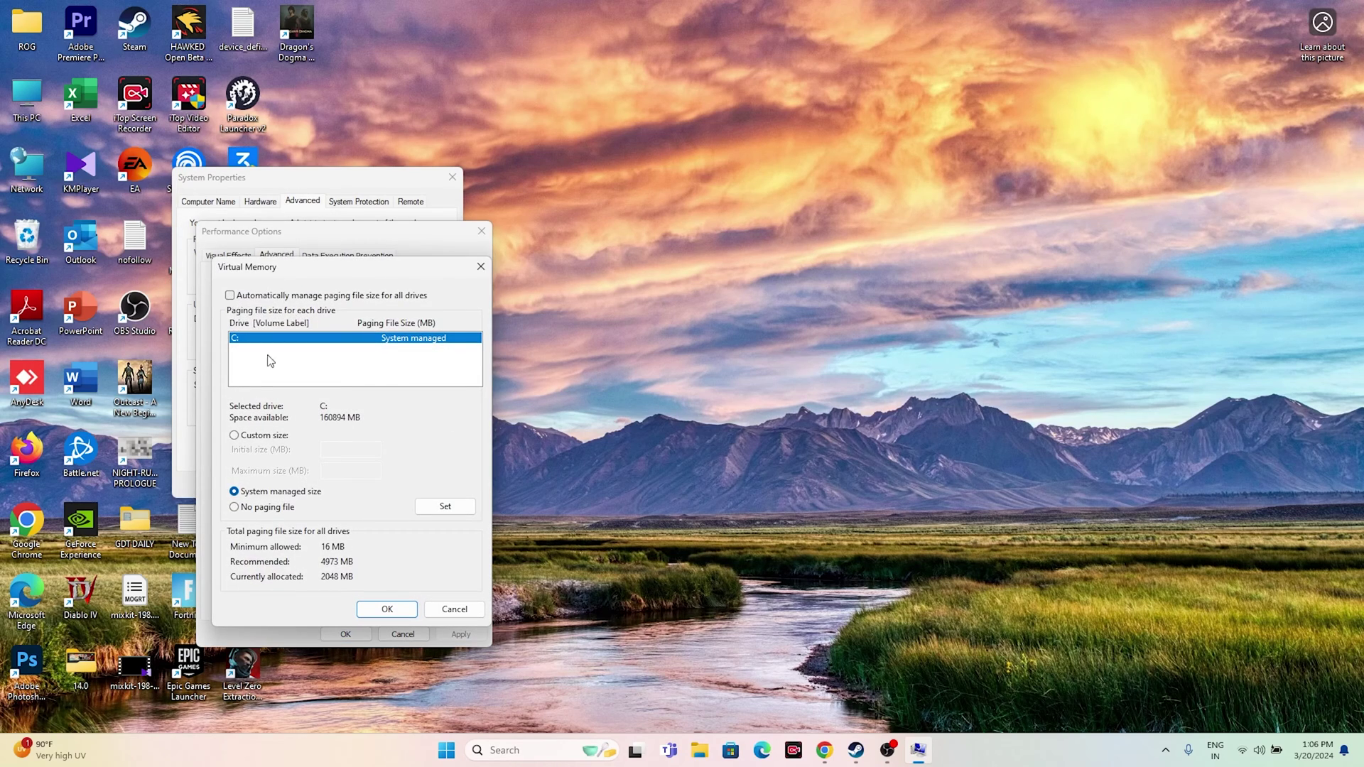
click(234, 436)
click(333, 450)
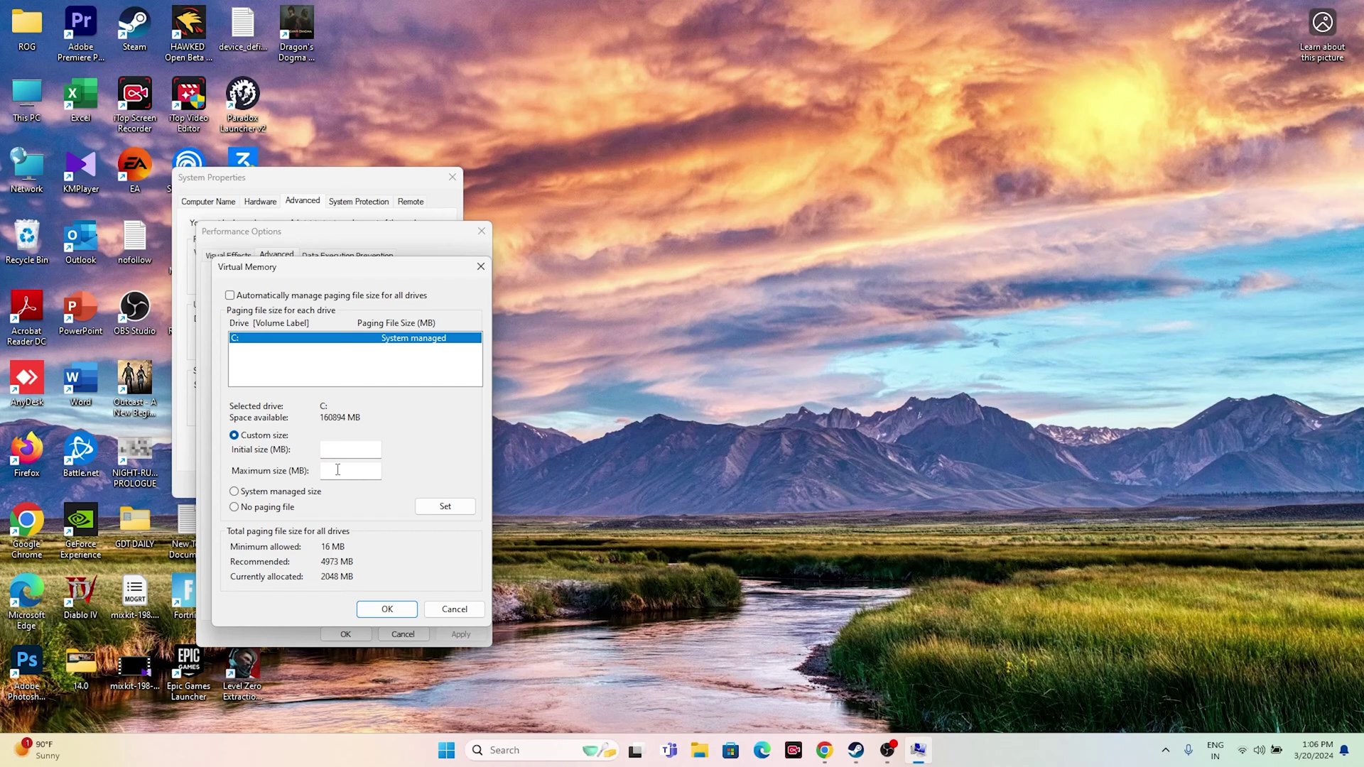
click(554, 749)
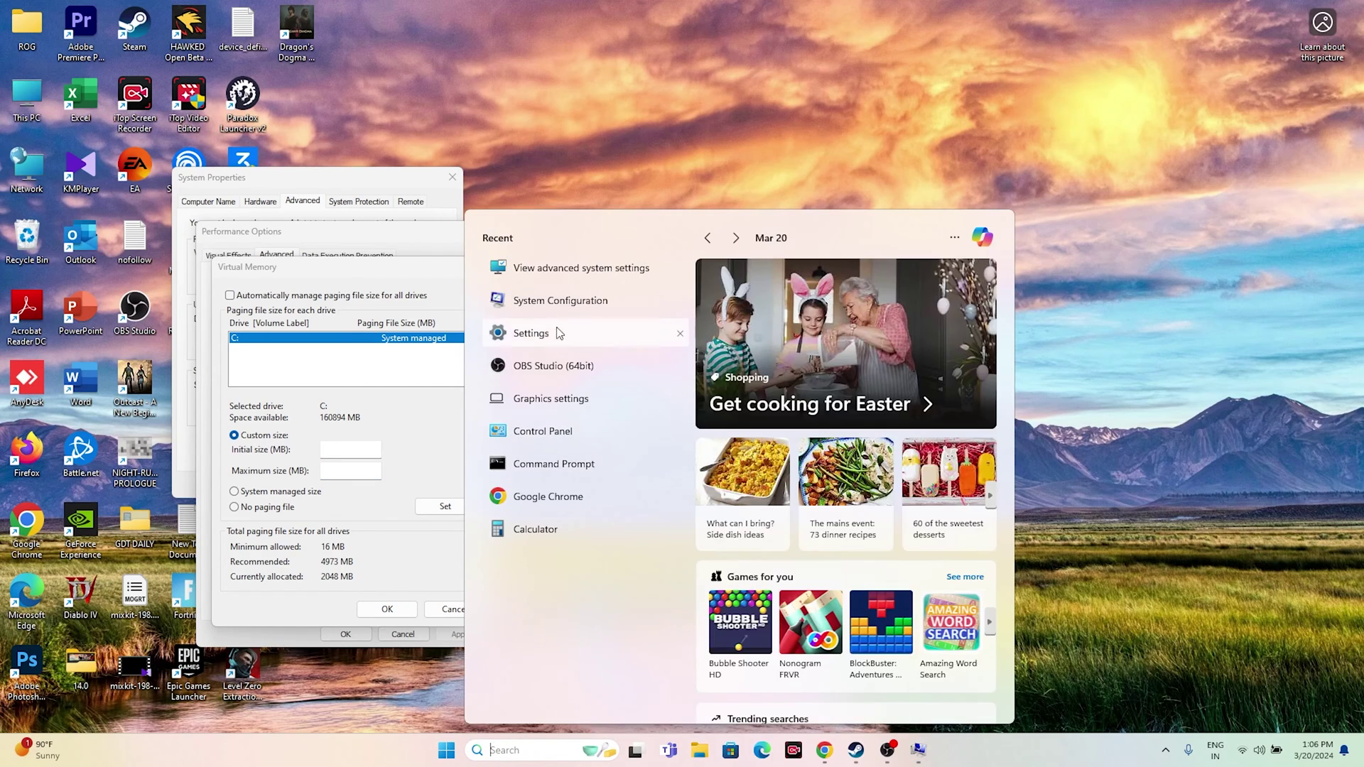
- Calculate 32 × 1024 × 1.5 = 49,152 in Calculator
click(540, 528)
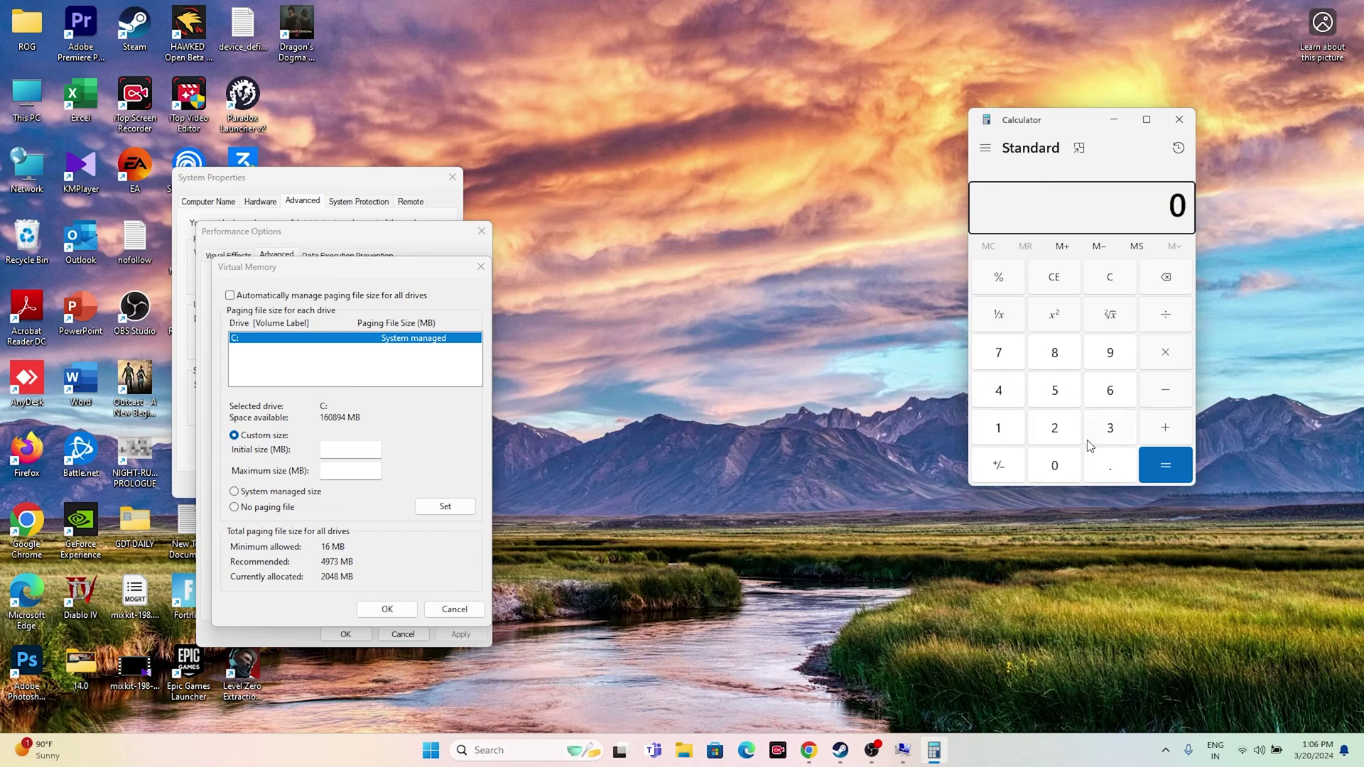
click(1111, 432)
click(1057, 437)
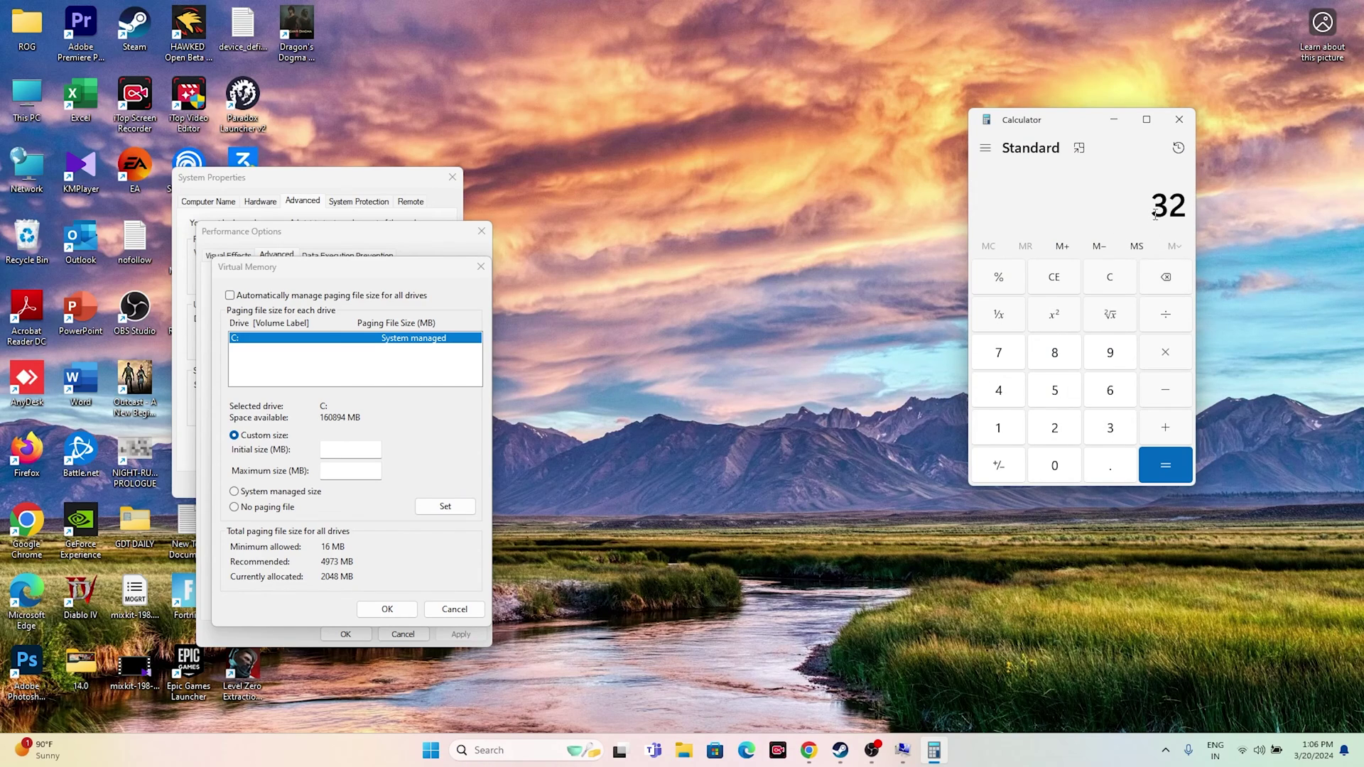
click(1165, 353)
click(998, 429)
click(1055, 466)
click(1054, 437)
click(998, 390)
click(1158, 462)
click(1172, 354)
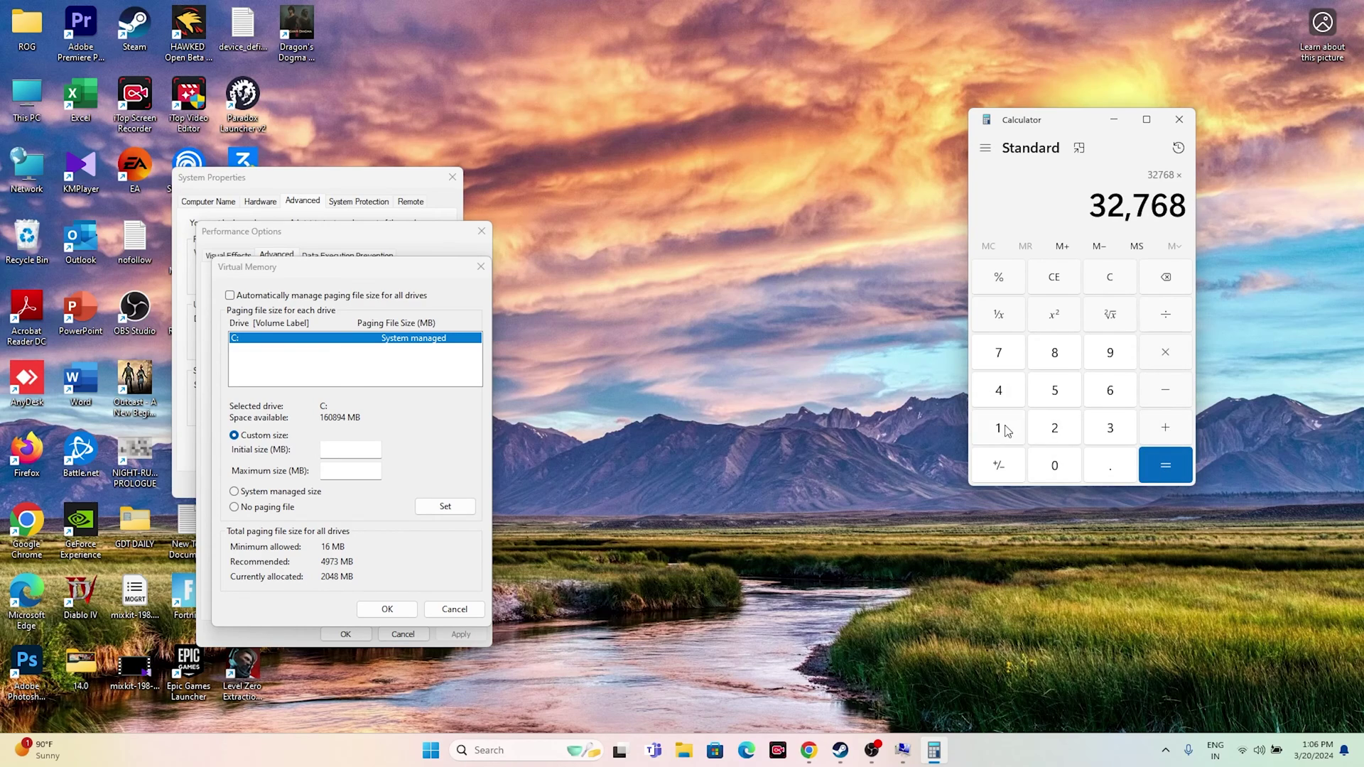
click(998, 428)
click(1109, 465)
click(1055, 390)
click(1165, 466)
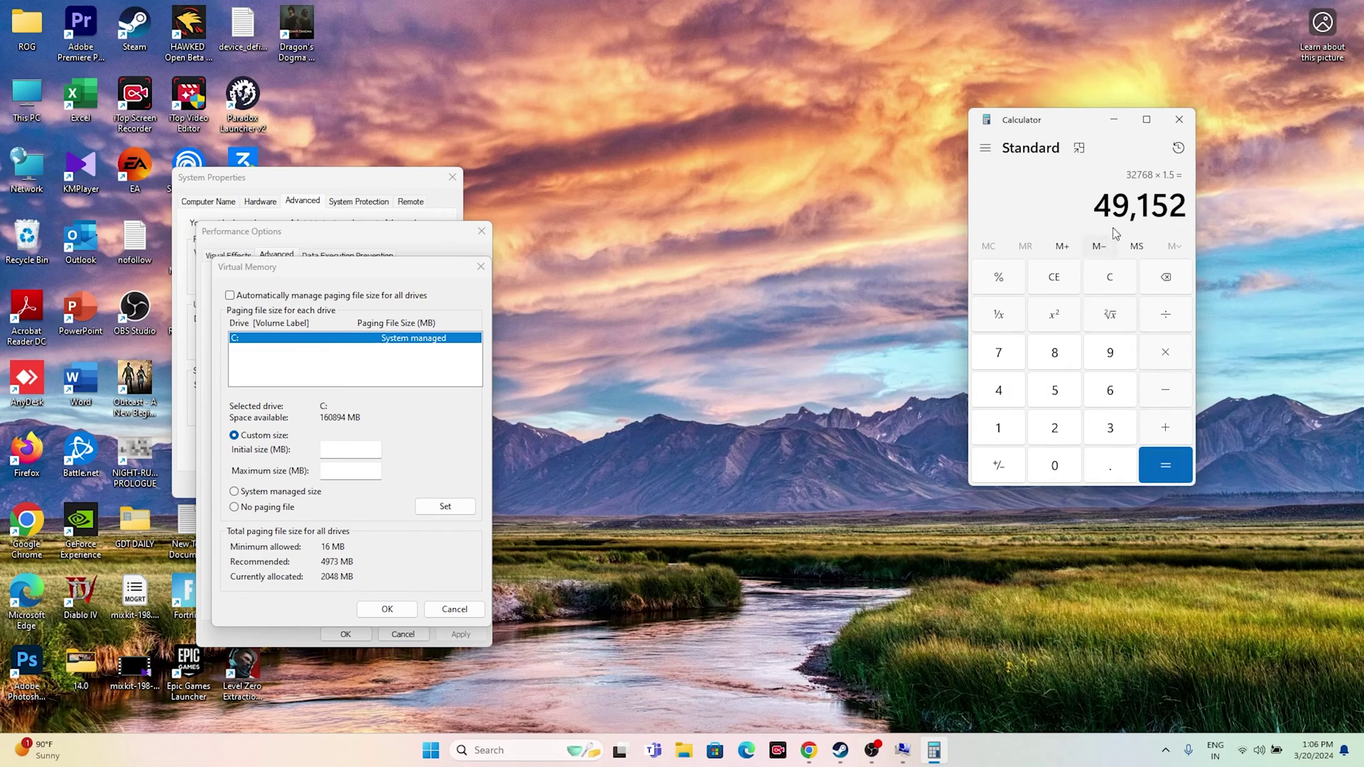
- Copy 49,152 into the paging file's Initial size field
drag(1095, 206, 1188, 206)
key(ctrl+c)
right_click(1171, 213)
click(1200, 226)
click(344, 449)
right_click(344, 447)
click(380, 503)
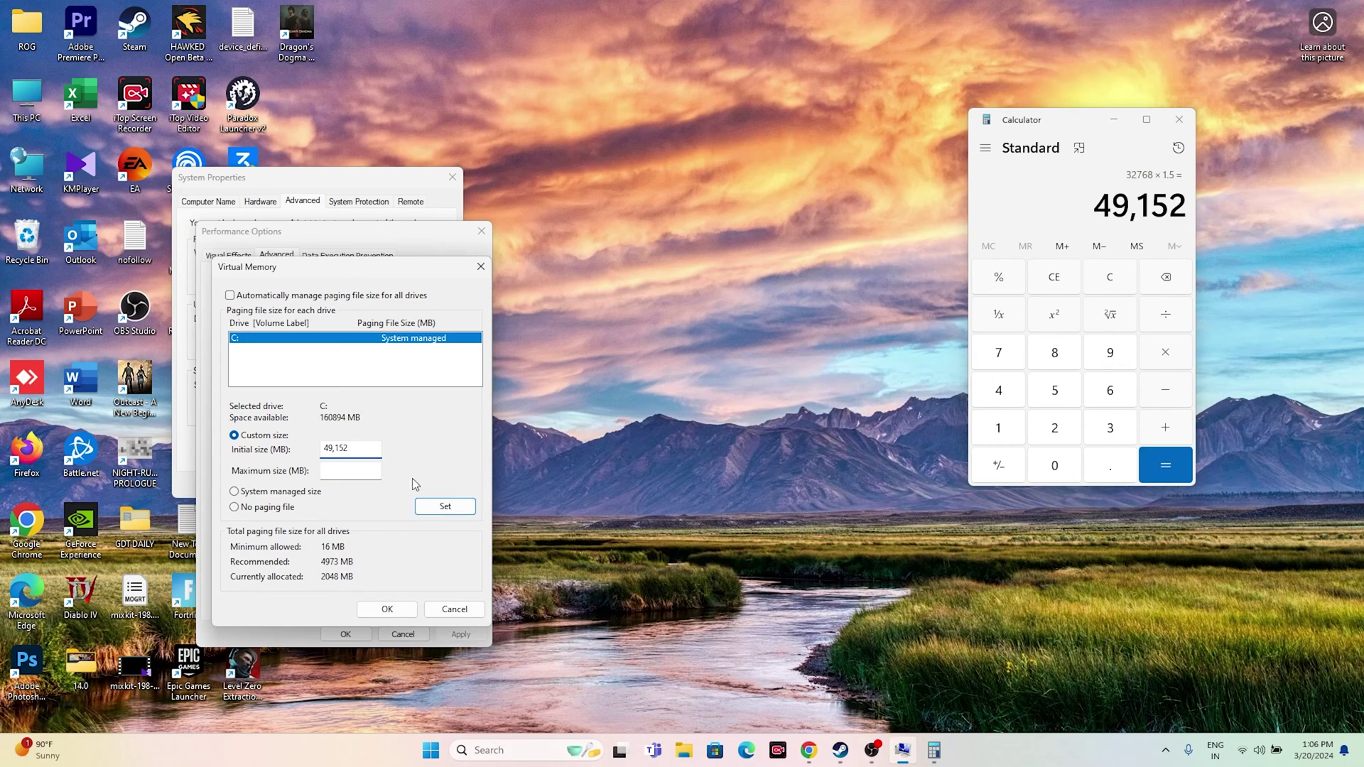
- Calculate 32 × 1024 × 3 = 98,304 in Calculator
click(1047, 282)
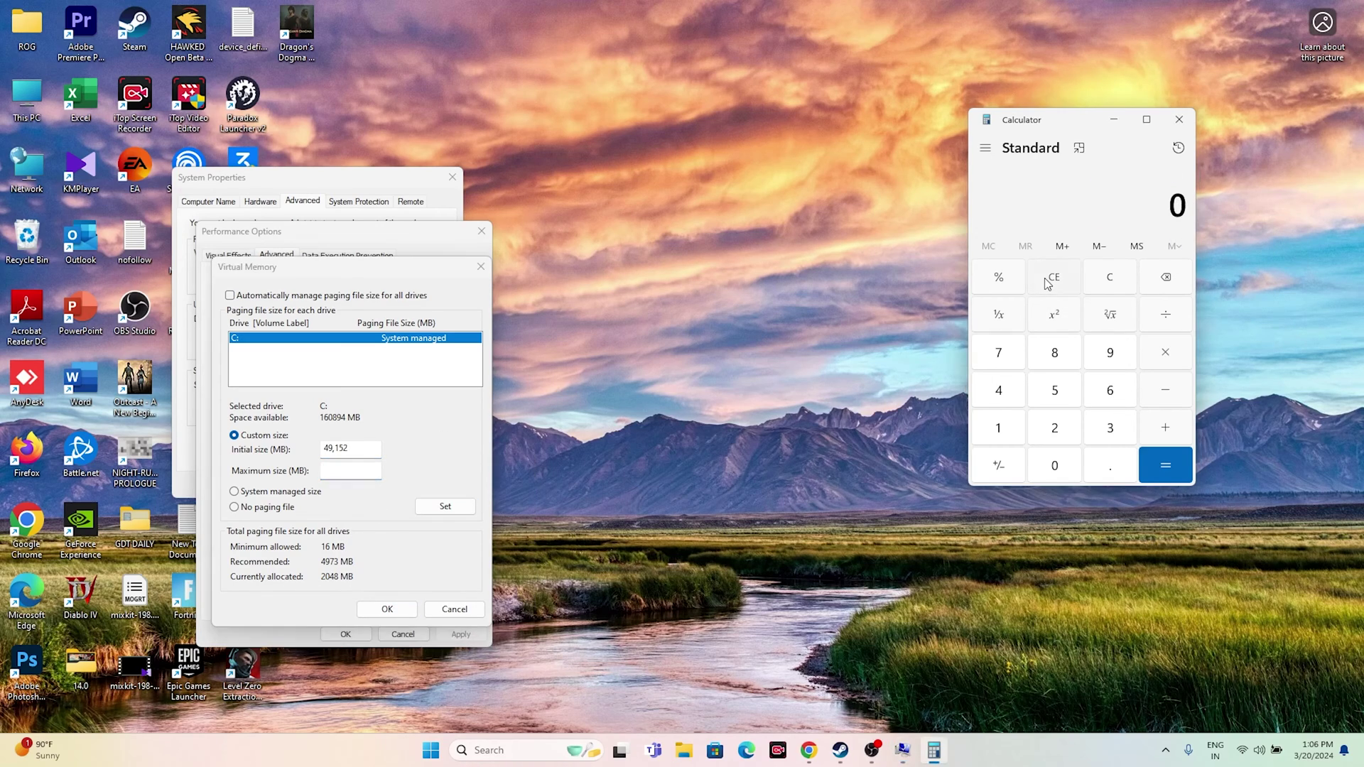
click(1109, 432)
click(1069, 432)
click(998, 428)
click(1054, 465)
click(1054, 428)
click(998, 390)
click(1158, 466)
click(1165, 353)
click(1110, 428)
click(1165, 465)
- Copy 98,304 into the paging file's Maximum size field
double_click(1094, 205)
key(ctrl+c)
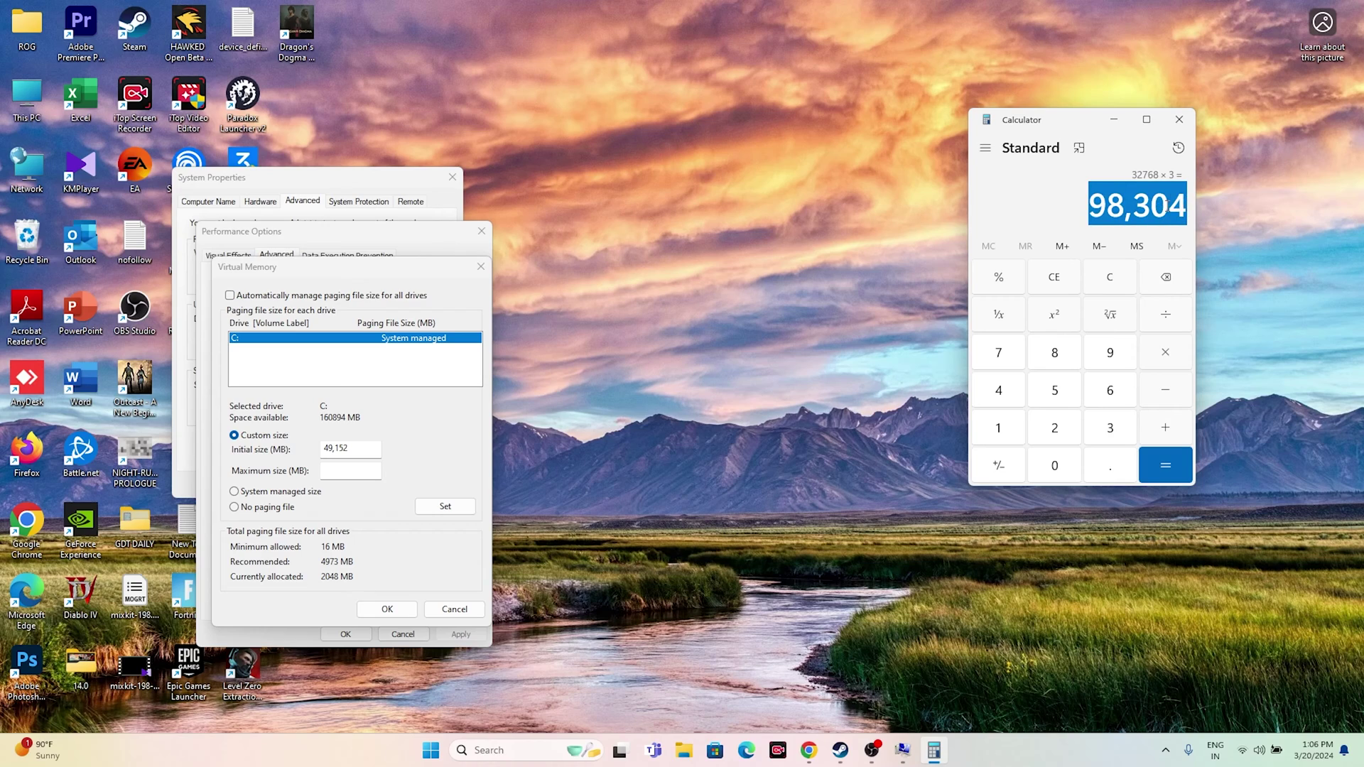
right_click(1165, 206)
click(1200, 222)
right_click(356, 467)
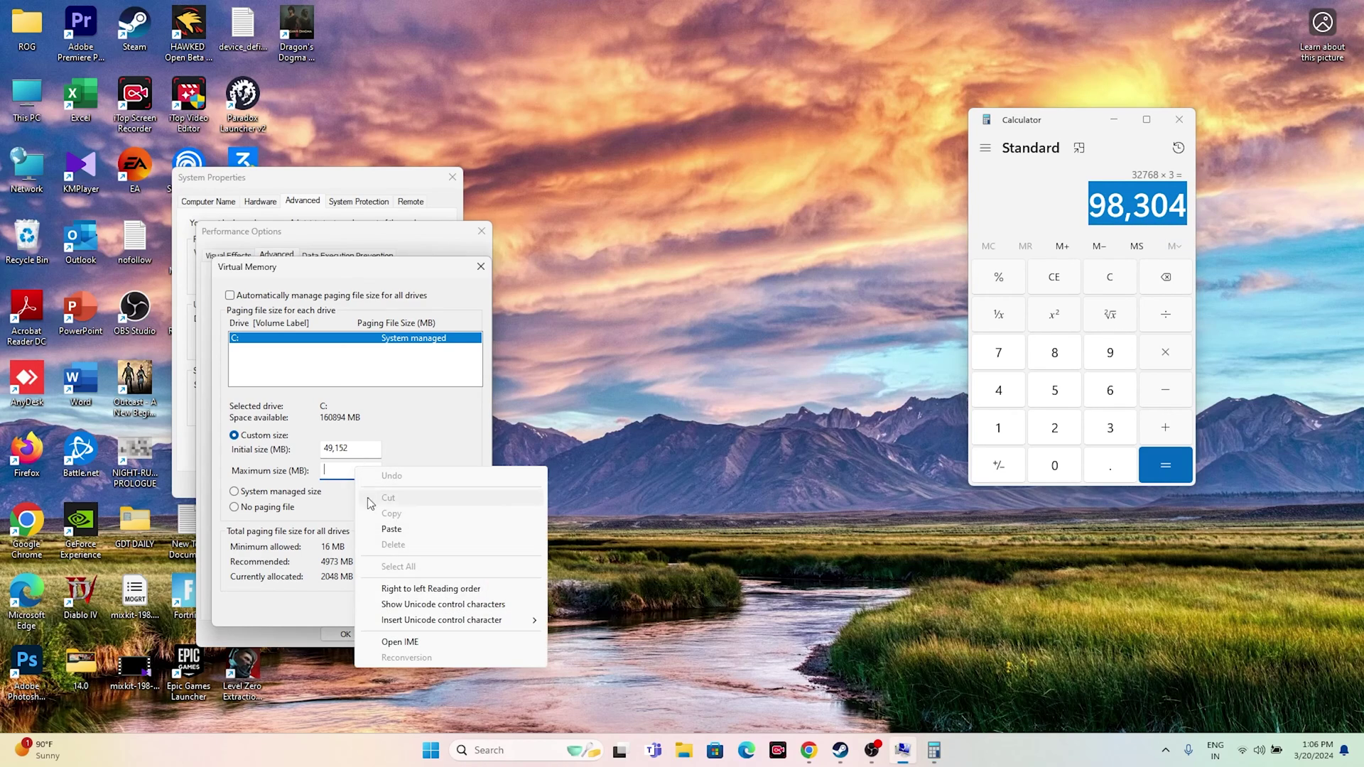
click(391, 527)
- Confirm the custom paging size and close Performance Options, System Properties and Calculator
click(387, 609)
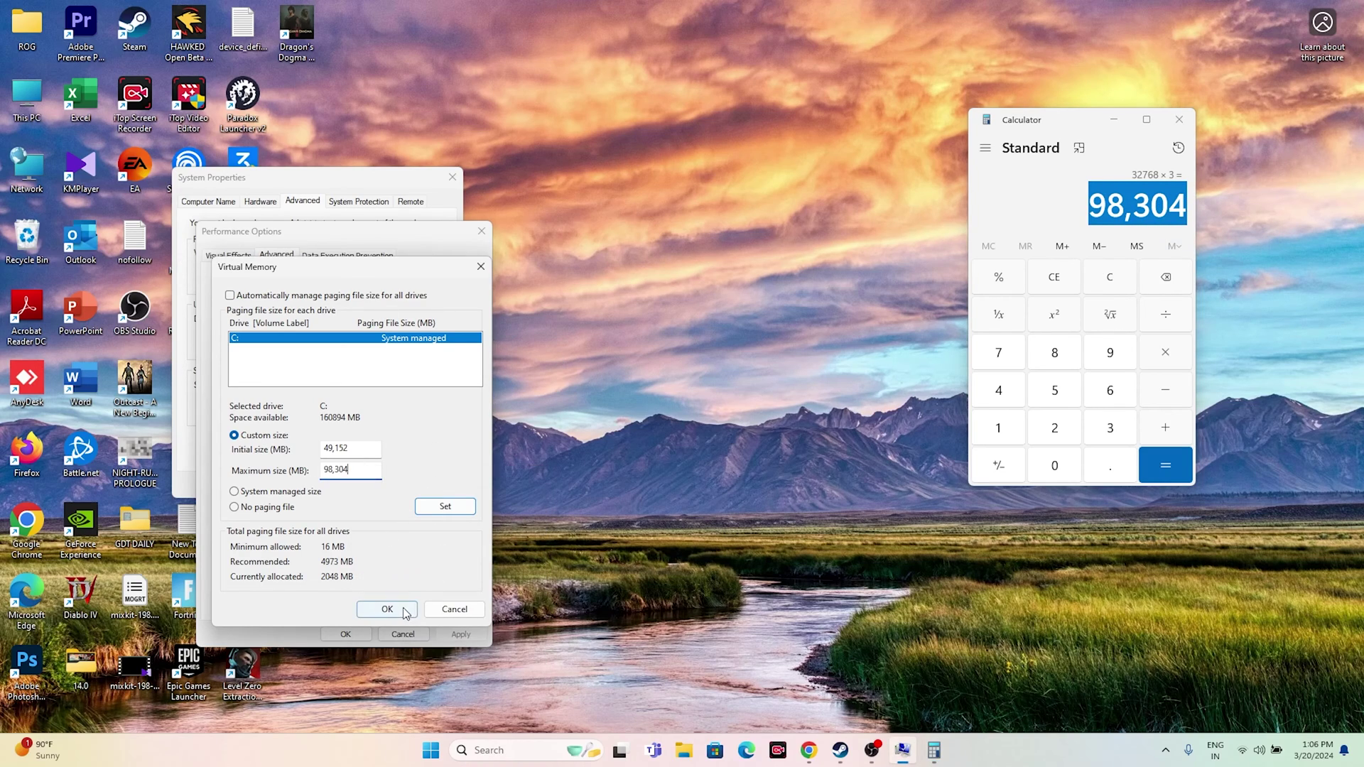
click(346, 634)
click(453, 176)
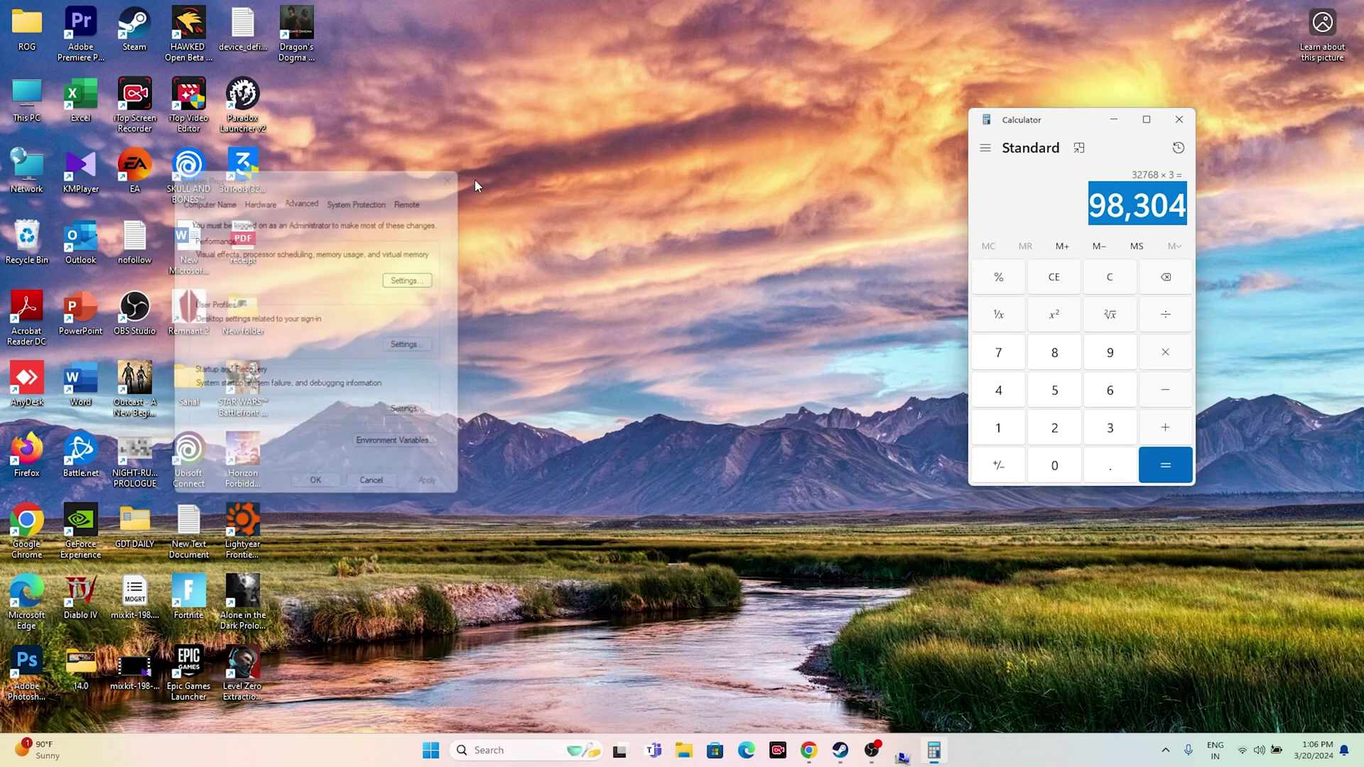
click(1180, 119)
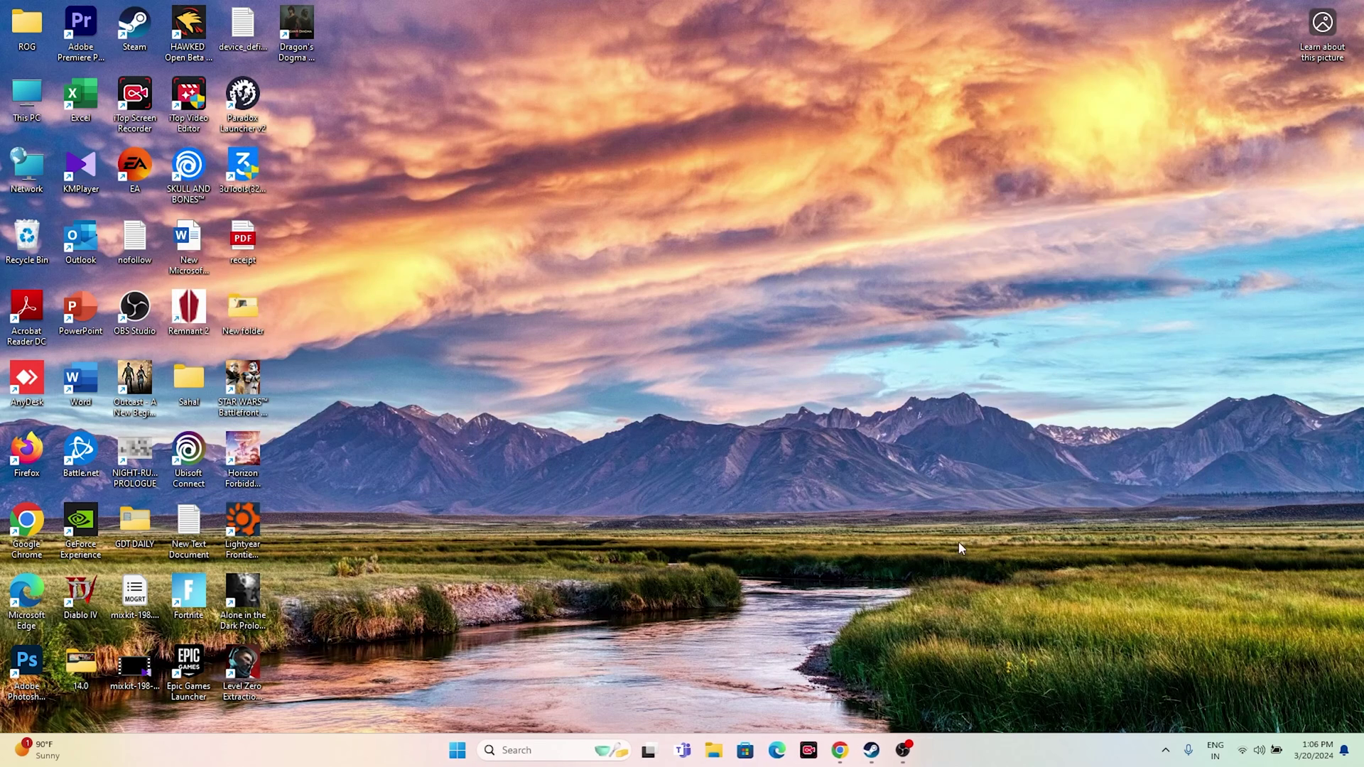
- Briefly return to Steam, then reopen Windows Settings on the Windows Update page
click(871, 750)
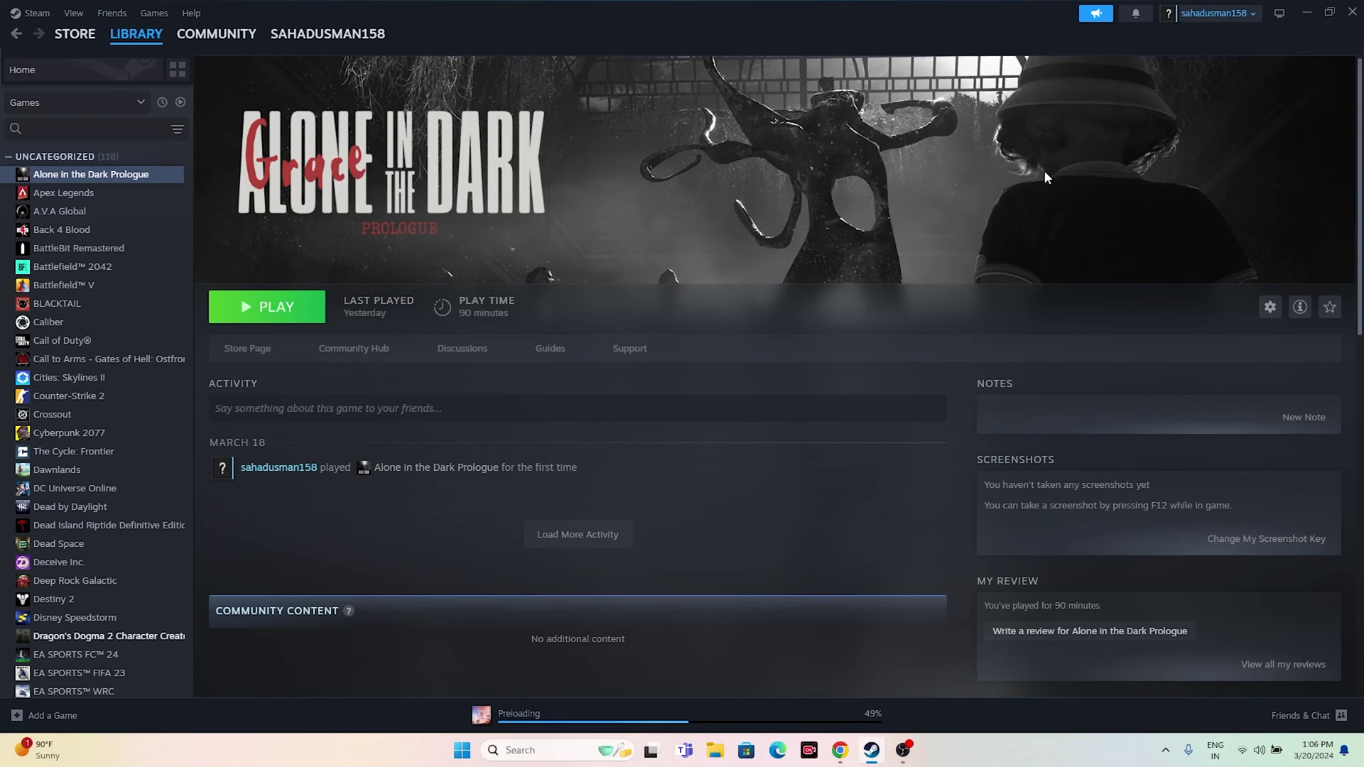
click(1304, 13)
click(540, 750)
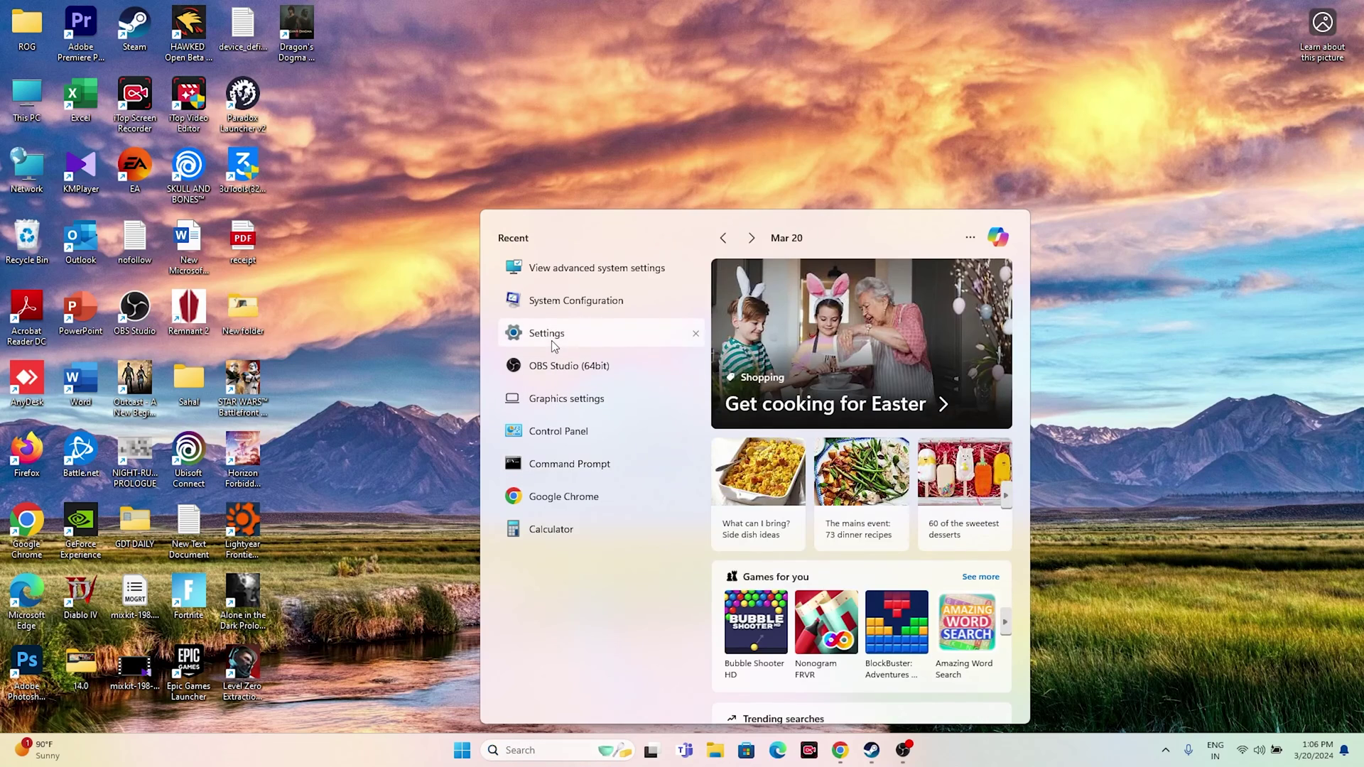
click(552, 337)
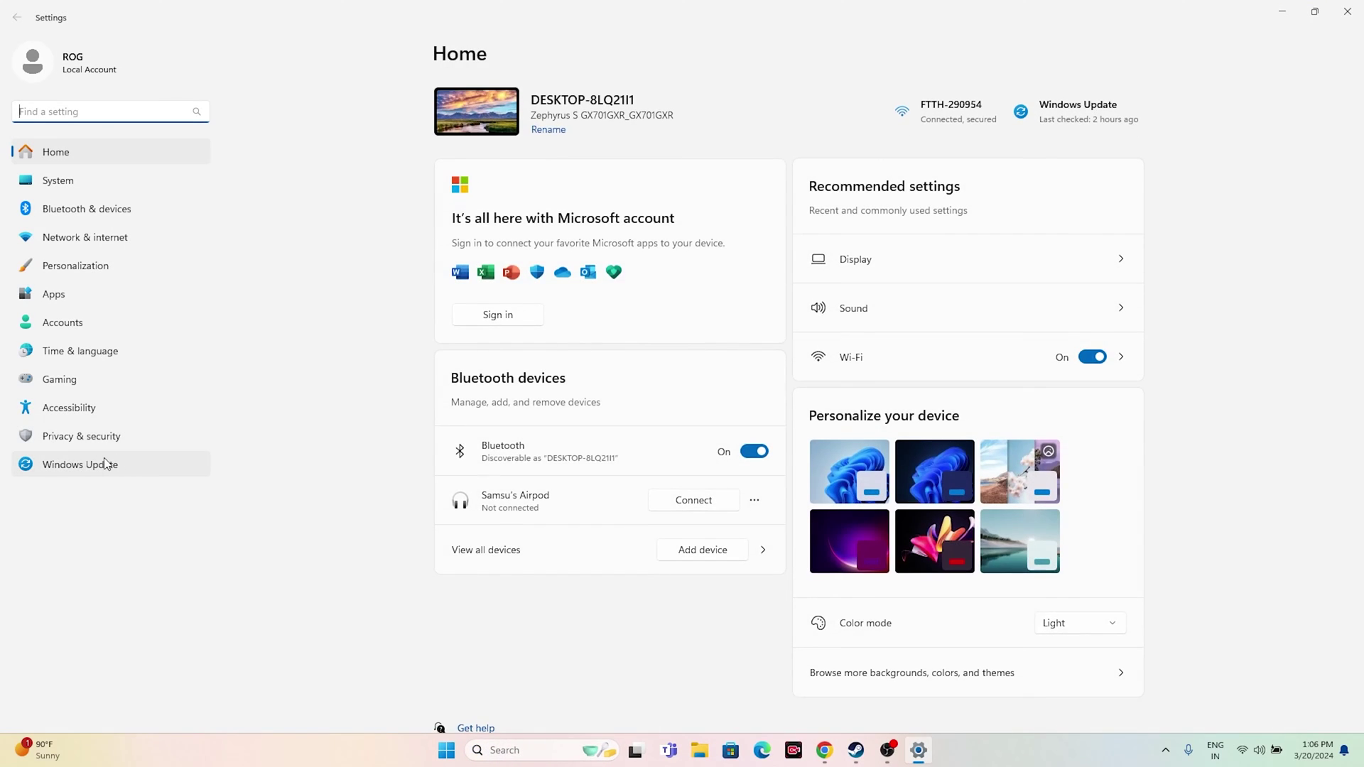
click(80, 464)
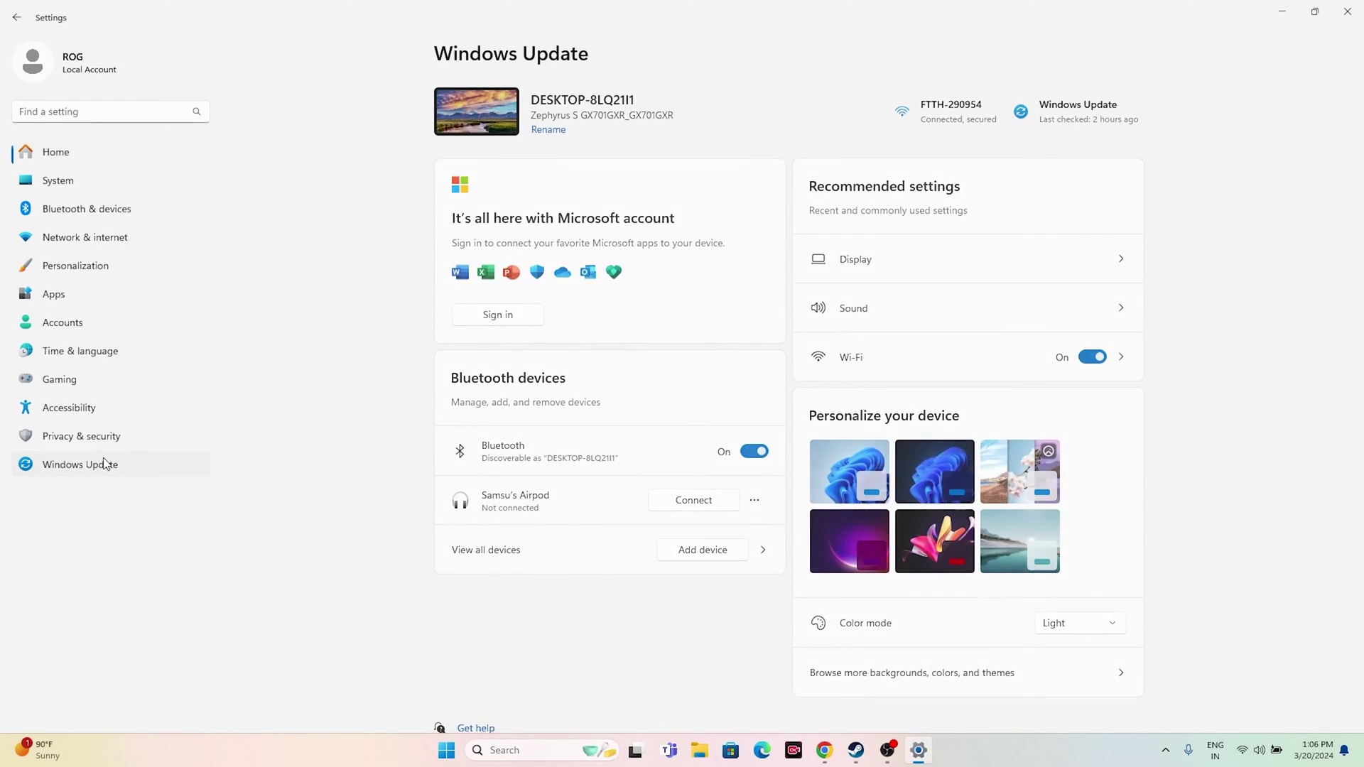